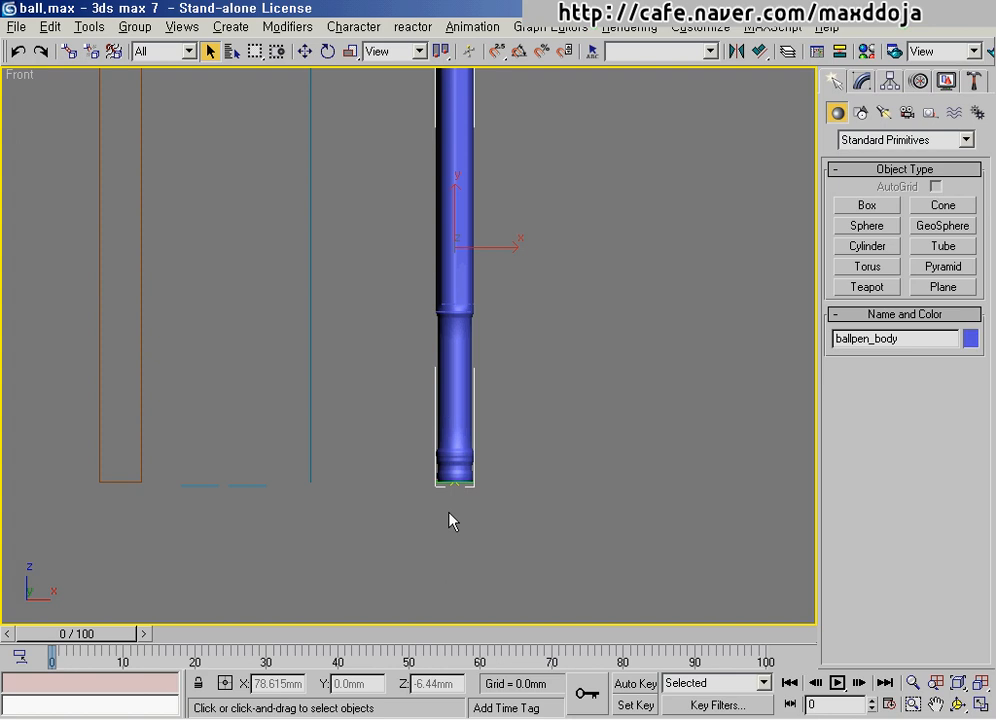
- Examine the pen body from its upper end down to its lower end, where the tip has to attach
{"action": "mouse_move", "coordinate": [438, 485]}
{"action": "left_mouse_down"}
{"action": "mouse_move", "coordinate": [440, 518]}
{"action": "mouse_move", "coordinate": [471, 496]}
{"action": "mouse_move", "coordinate": [443, 519]}
{"action": "left_mouse_up"}
{"action": "mouse_move", "coordinate": [451, 474]}
{"action": "left_mouse_down"}
{"action": "mouse_move", "coordinate": [443, 546]}
{"action": "mouse_move", "coordinate": [461, 550]}
{"action": "mouse_move", "coordinate": [453, 550]}
{"action": "left_mouse_up"}
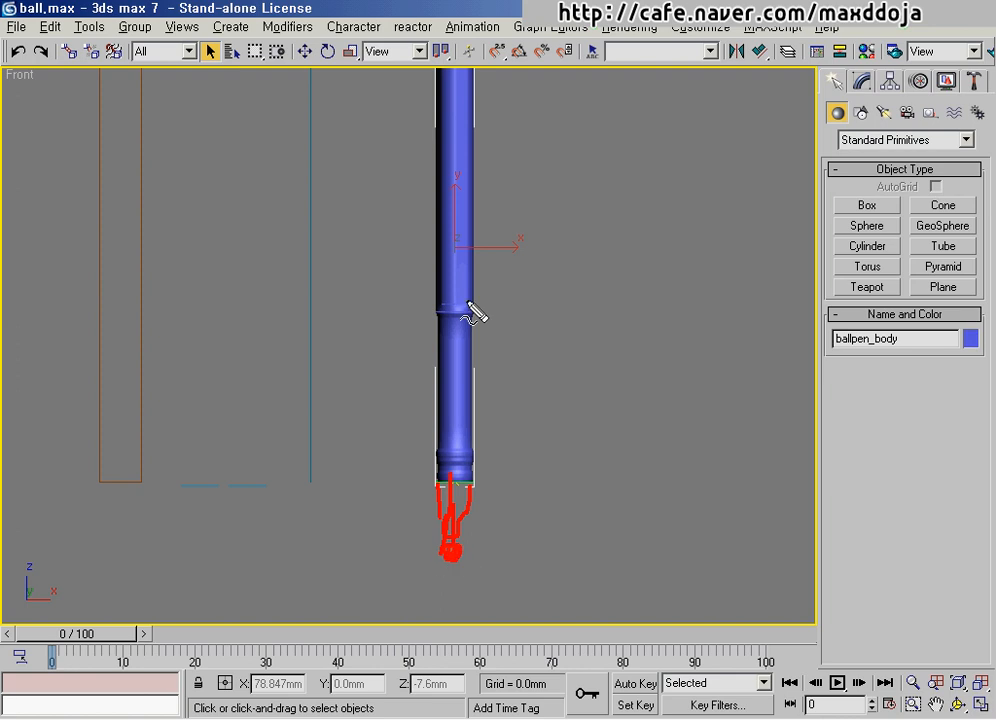
{"action": "key", "text": "Escape"}
{"action": "middle_click_drag", "start_coordinate": [464, 318], "coordinate": [447, 335]}
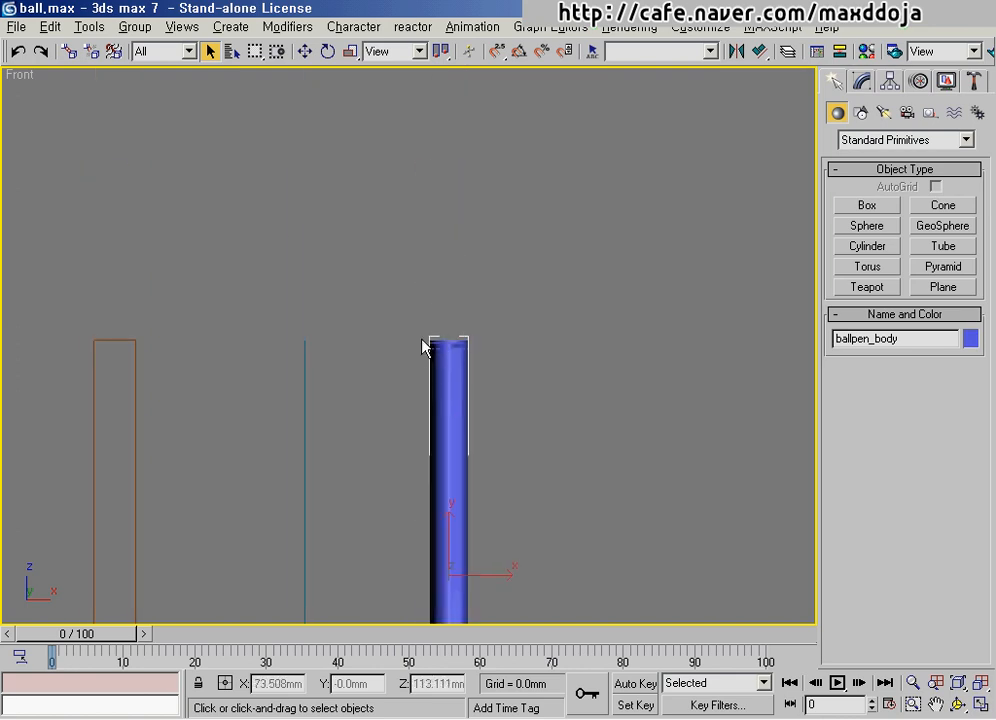
{"action": "middle_click_drag", "start_coordinate": [361, 453], "coordinate": [361, 227]}
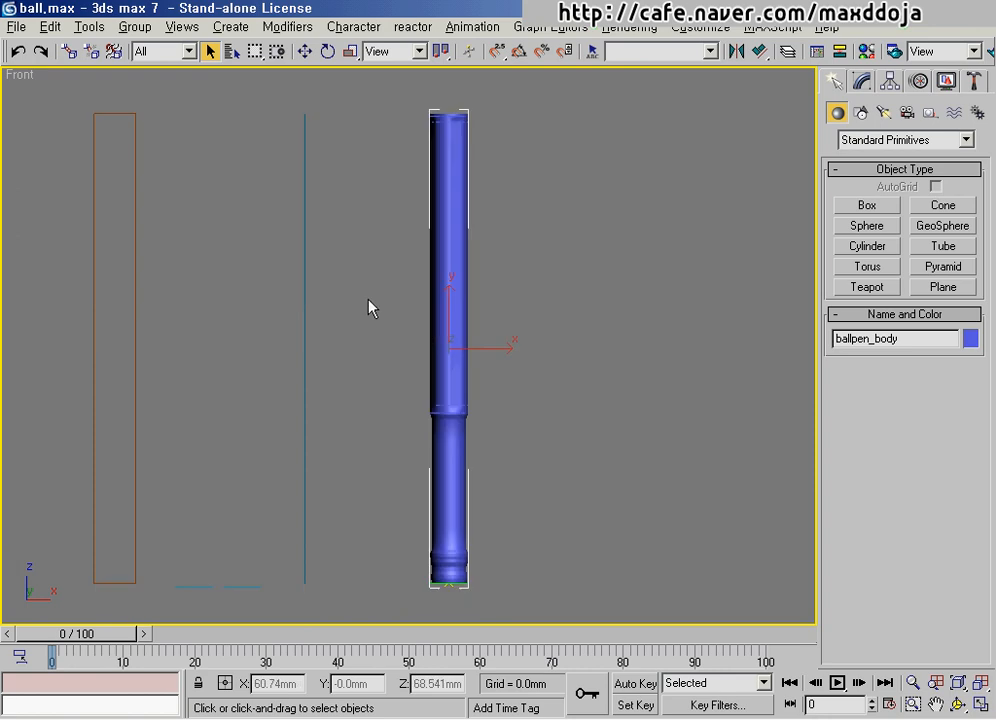
{"action": "middle_click_drag", "start_coordinate": [537, 335], "coordinate": [535, 335]}
{"action": "middle_click_drag", "start_coordinate": [402, 510], "coordinate": [413, 342]}
{"action": "scroll", "coordinate": [453, 372], "scroll_direction": "up", "scroll_amount": 2}
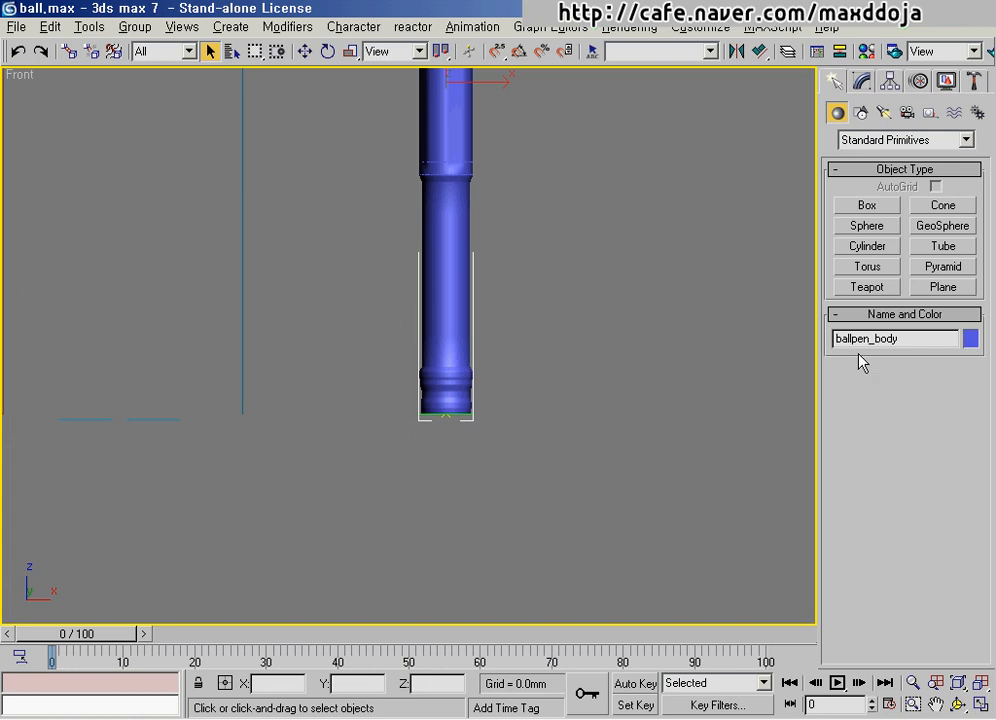
{"action": "middle_click_drag", "start_coordinate": [549, 307], "coordinate": [549, 256]}
{"action": "middle_click_drag", "start_coordinate": [451, 311], "coordinate": [423, 241]}
{"action": "middle_click_drag", "start_coordinate": [418, 329], "coordinate": [421, 375]}
- Show the model in wireframe and draw a guide rectangle about 14.2 by 4.1 mm below the pen body's lower end, starting at its centre
{"action": "key", "text": "F3"}
{"action": "scroll", "coordinate": [422, 351], "scroll_direction": "up", "scroll_amount": 10}
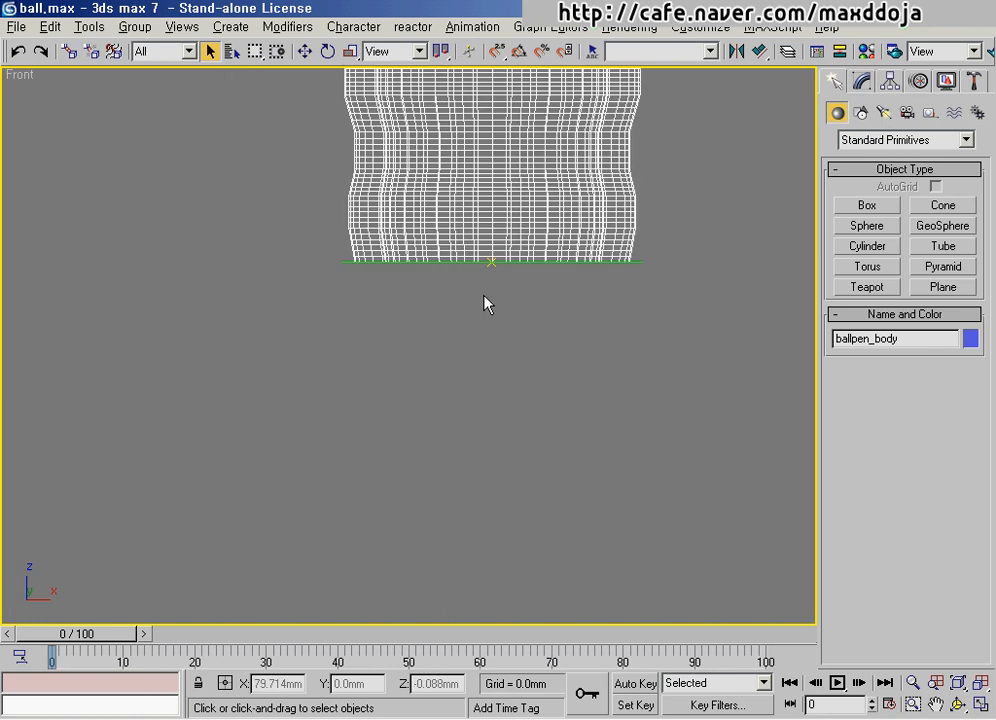
{"action": "middle_click_drag", "start_coordinate": [370, 285], "coordinate": [456, 286]}
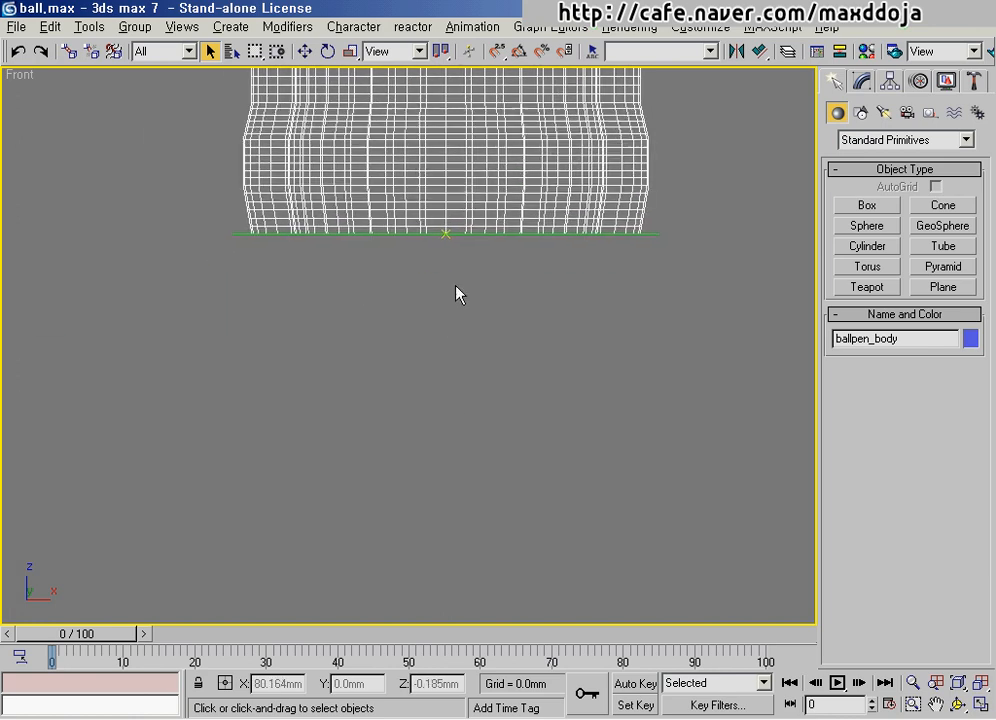
{"action": "middle_click_drag", "start_coordinate": [464, 200], "coordinate": [465, 174]}
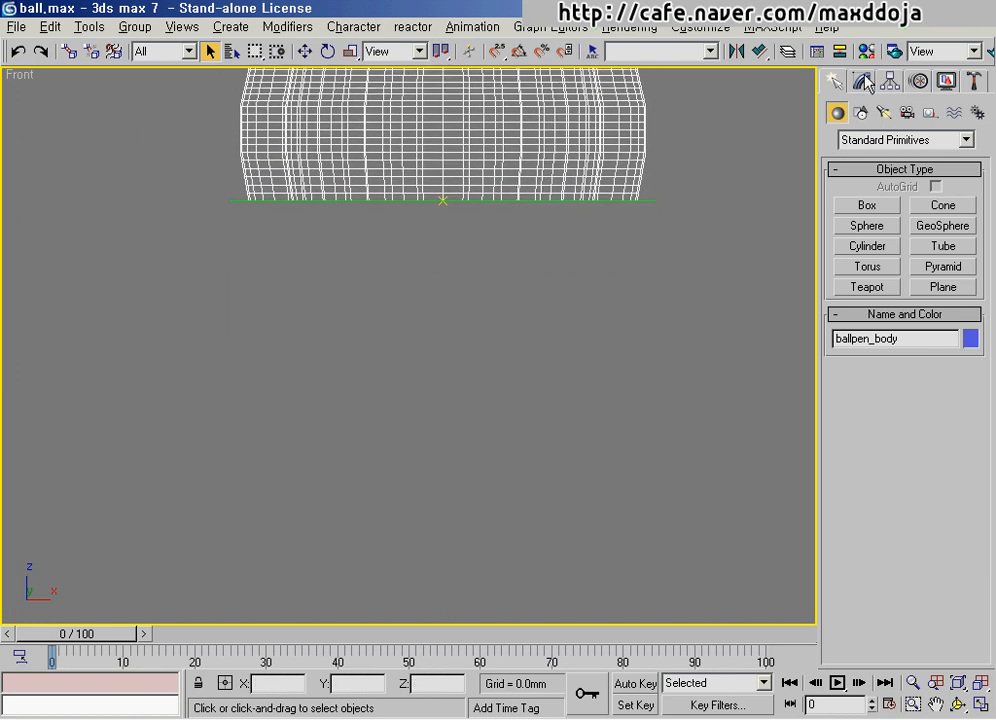
{"action": "left_click", "coordinate": [859, 113]}
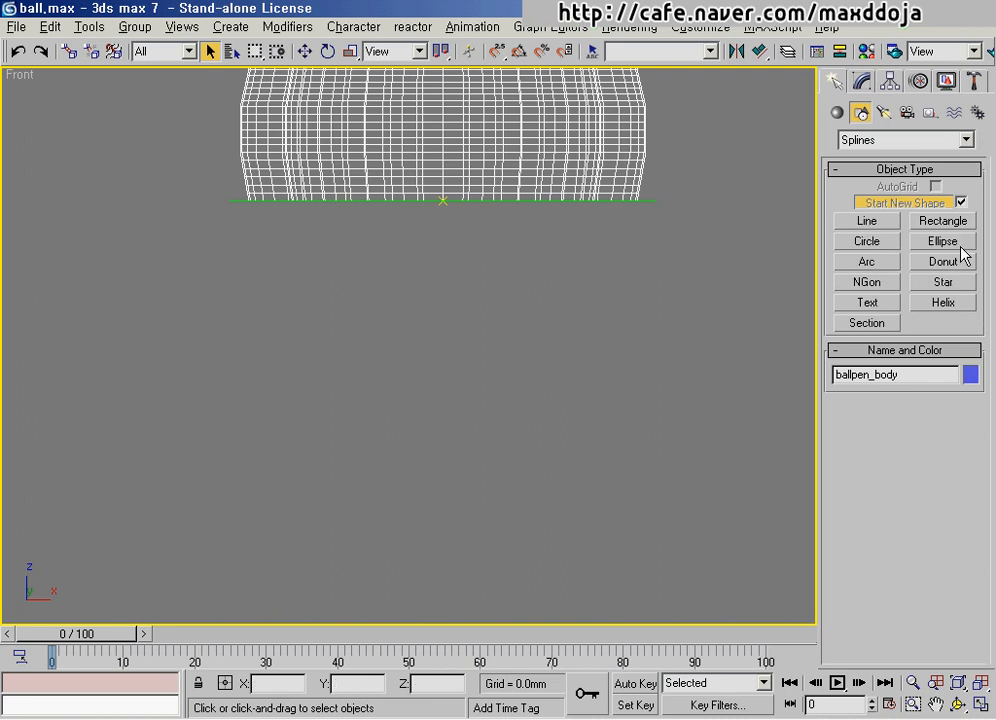
{"action": "left_click", "coordinate": [943, 221]}
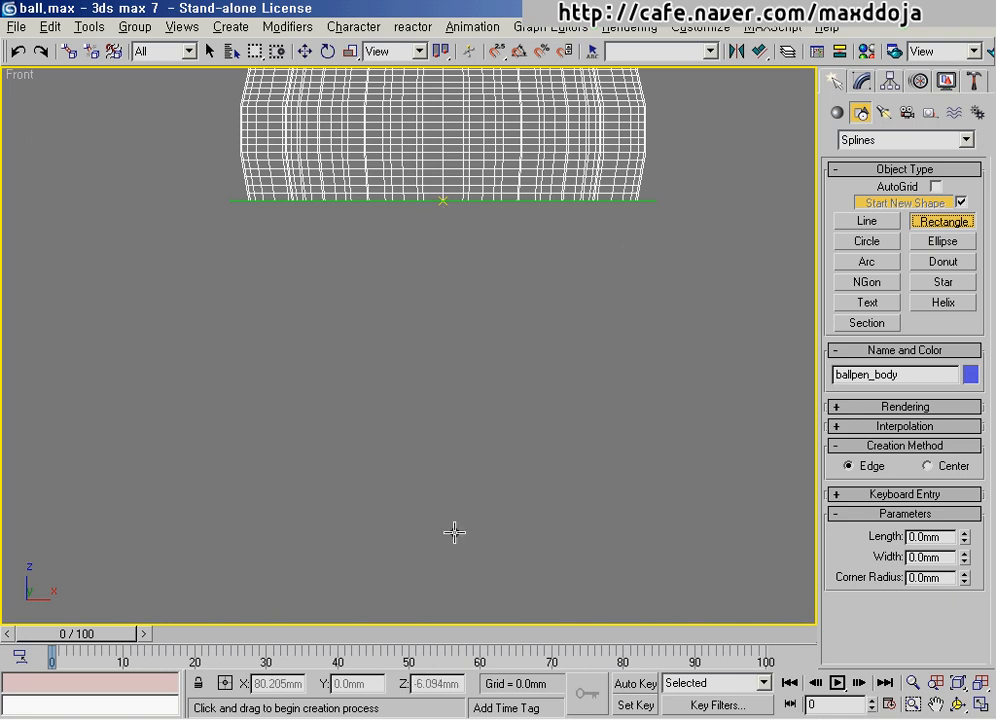
{"action": "scroll", "coordinate": [420, 330], "scroll_direction": "up", "scroll_amount": 2}
{"action": "scroll", "coordinate": [418, 291], "scroll_direction": "down", "scroll_amount": 4}
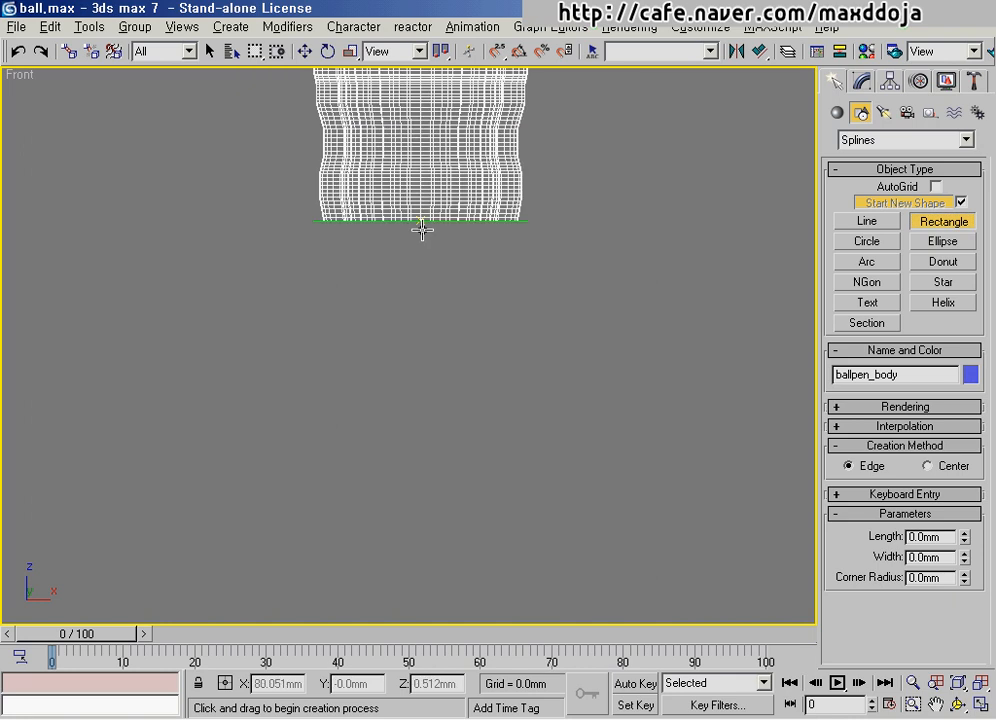
{"action": "left_click_drag", "start_coordinate": [421, 225], "coordinate": [518, 562]}
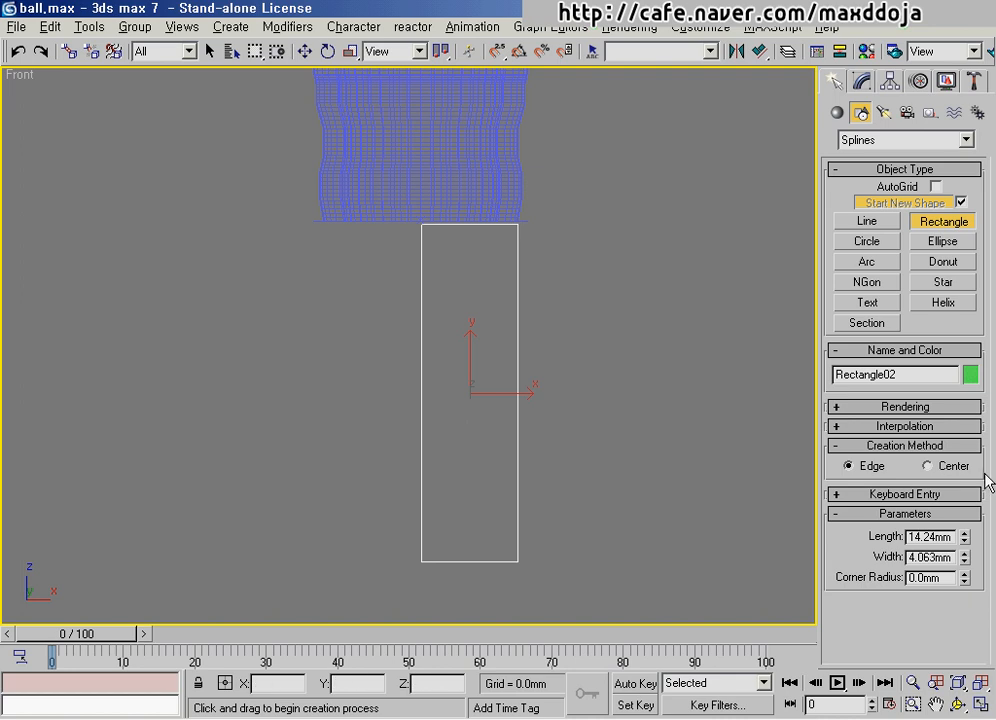
- Set the guide rectangle's length to 12.5 mm and its width to 4 mm, and finish creating it
{"action": "double_click", "coordinate": [922, 538]}
{"action": "key", "text": "Tab"}
{"action": "type", "text": "4"}
{"action": "key", "text": "Return"}
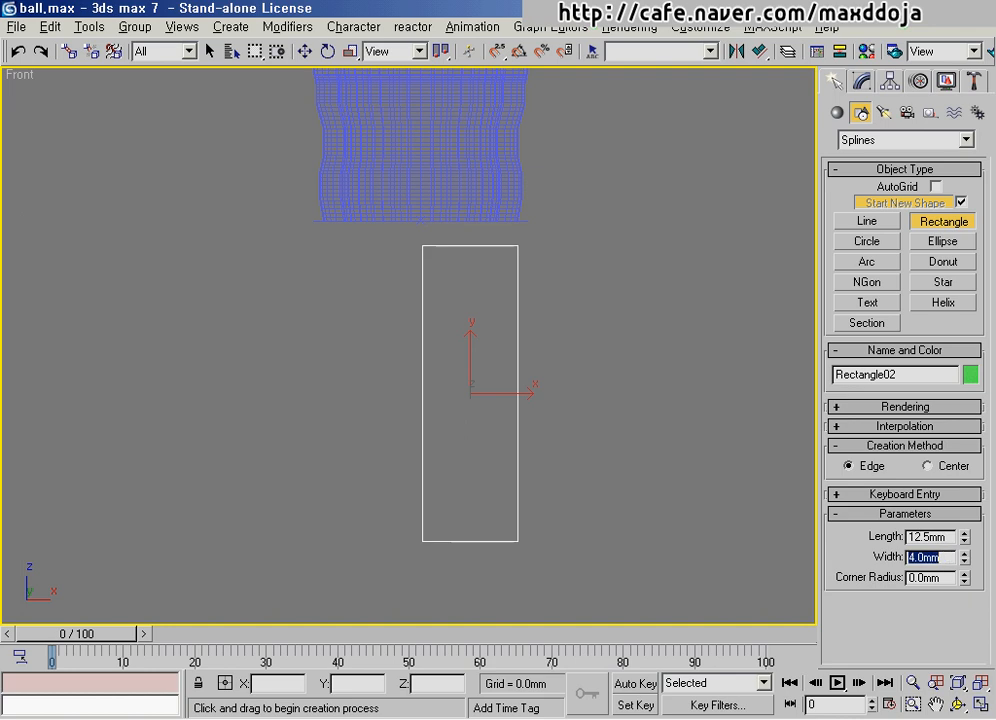
{"action": "right_click", "coordinate": [496, 373]}
- Draw an open tip profile line inside the rectangle, from a short inner wall over a narrow bottom edge and mid-height step to the upper outer corner
{"action": "middle_click_drag", "start_coordinate": [503, 438], "coordinate": [514, 382]}
{"action": "scroll", "coordinate": [427, 400], "scroll_direction": "up", "scroll_amount": 3}
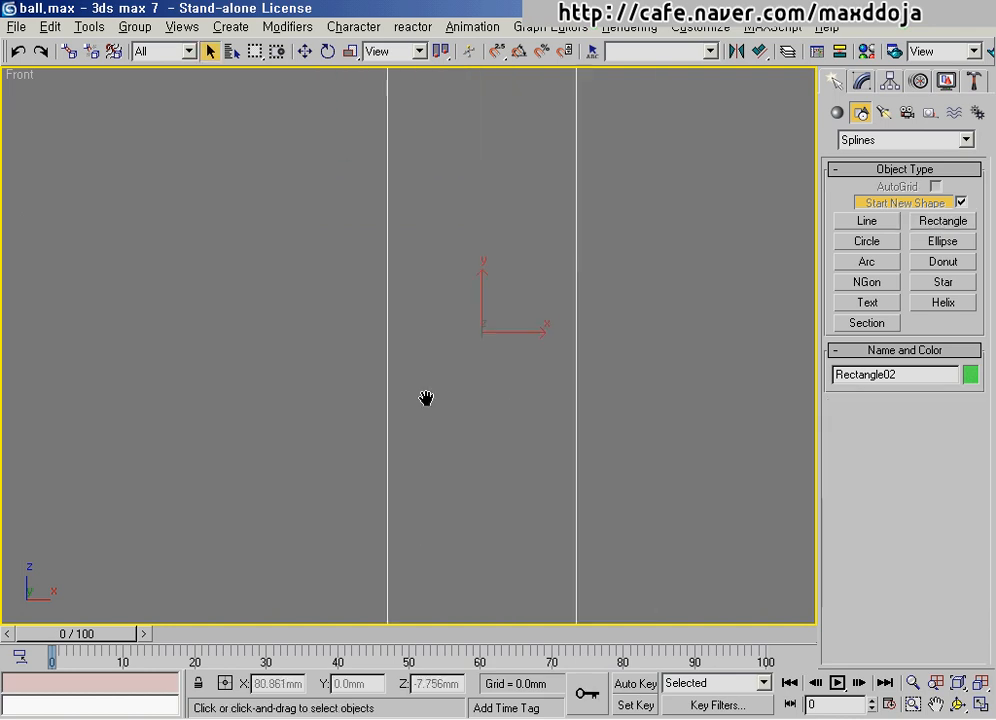
{"action": "scroll", "coordinate": [429, 404], "scroll_direction": "down", "scroll_amount": 2}
{"action": "middle_click_drag", "start_coordinate": [429, 404], "coordinate": [421, 411]}
{"action": "left_click", "coordinate": [867, 221]}
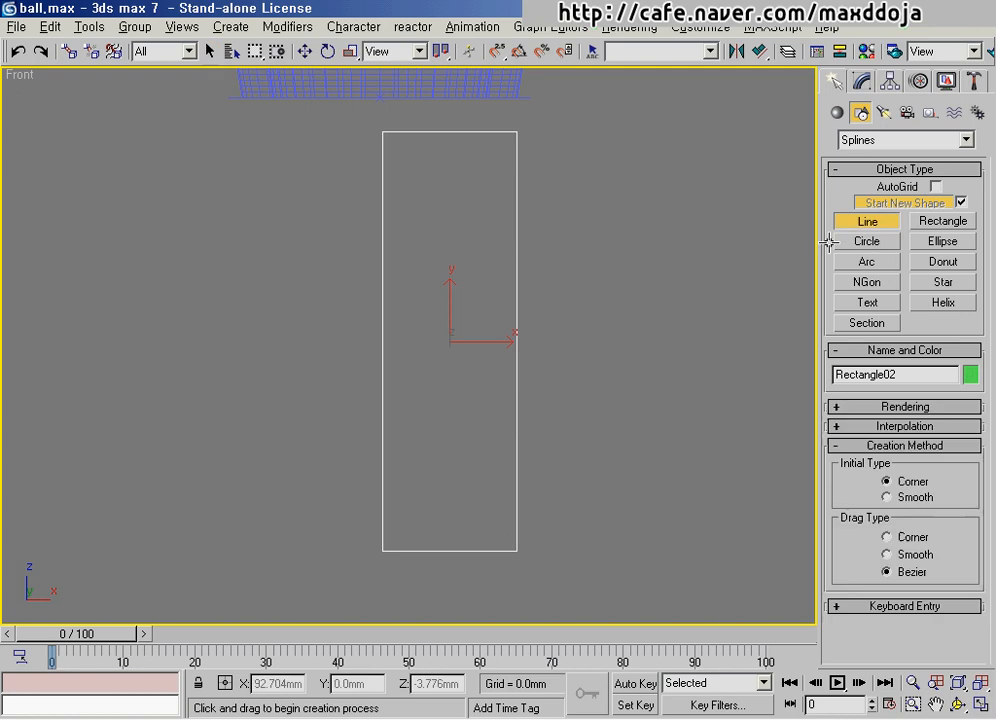
{"action": "middle_click_drag", "start_coordinate": [431, 491], "coordinate": [429, 457]}
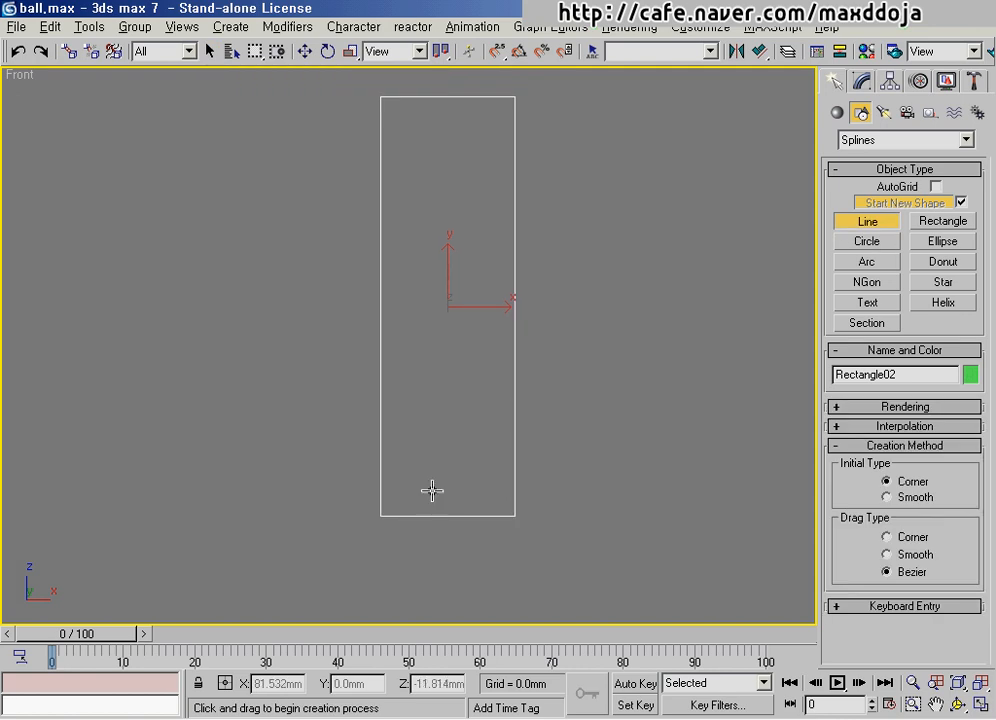
{"action": "left_click", "coordinate": [424, 484]}
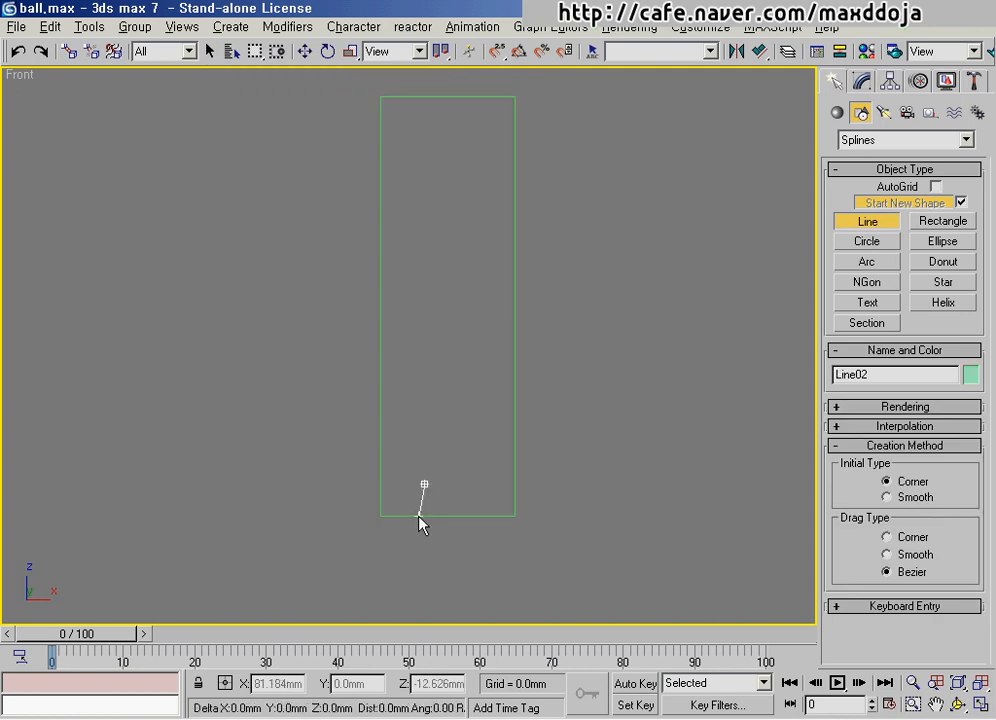
{"action": "left_click", "coordinate": [419, 516]}
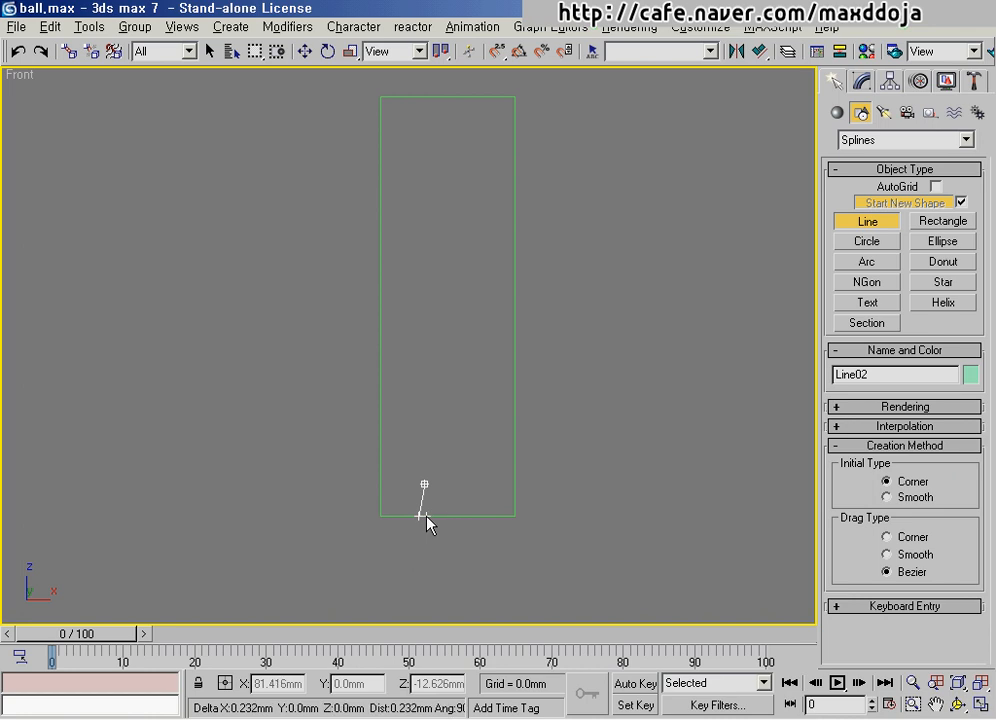
{"action": "left_click", "coordinate": [427, 516]}
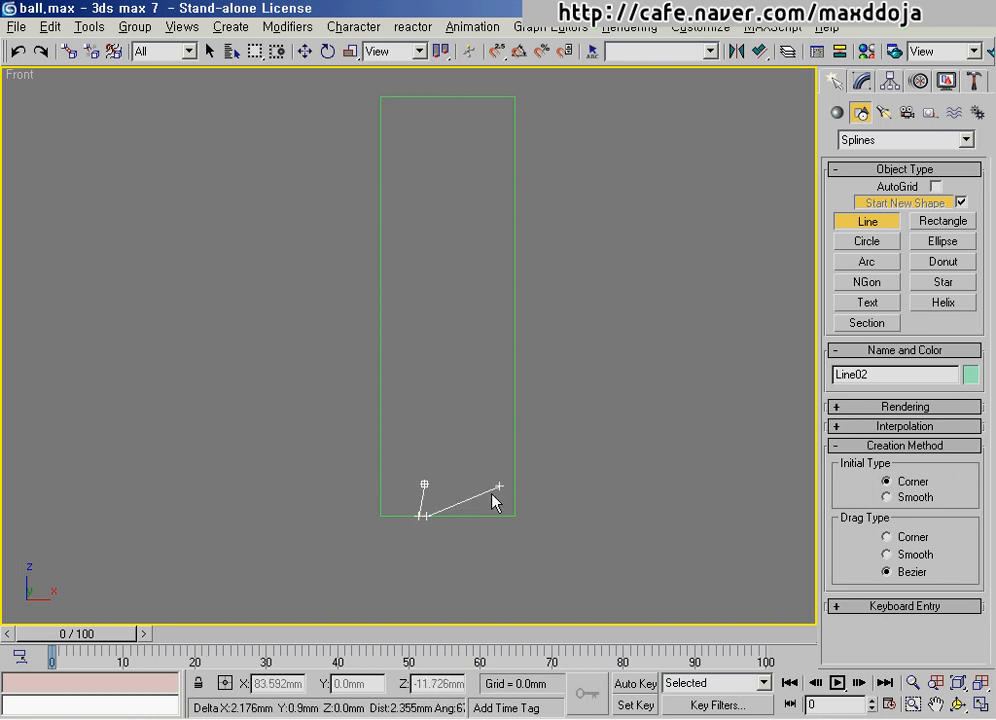
{"action": "left_click", "coordinate": [479, 303]}
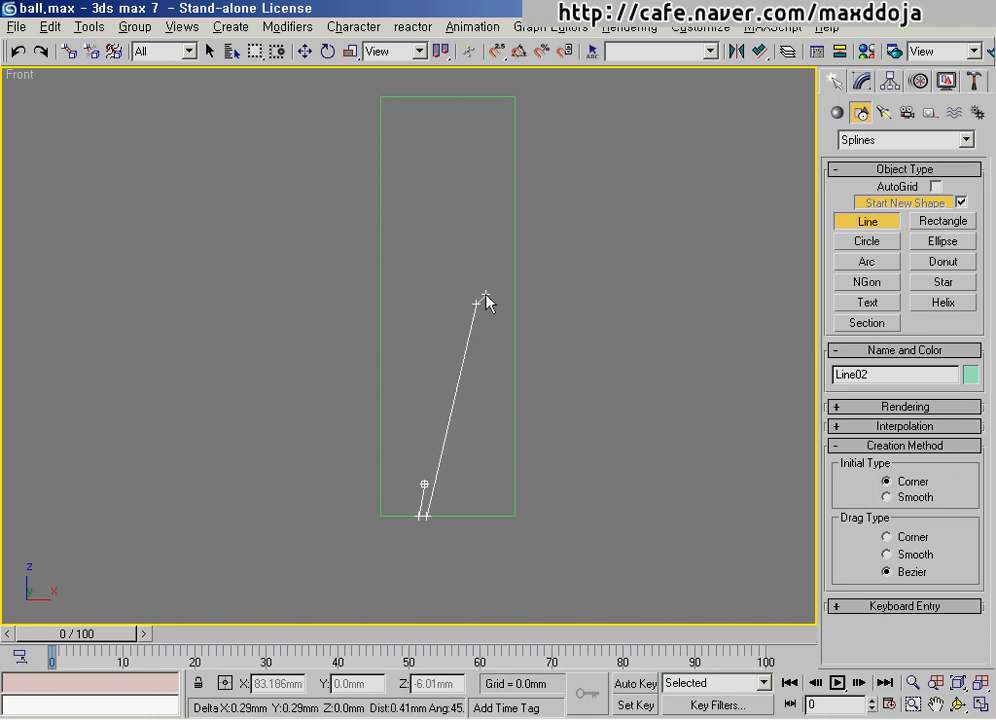
{"action": "left_click", "coordinate": [514, 97]}
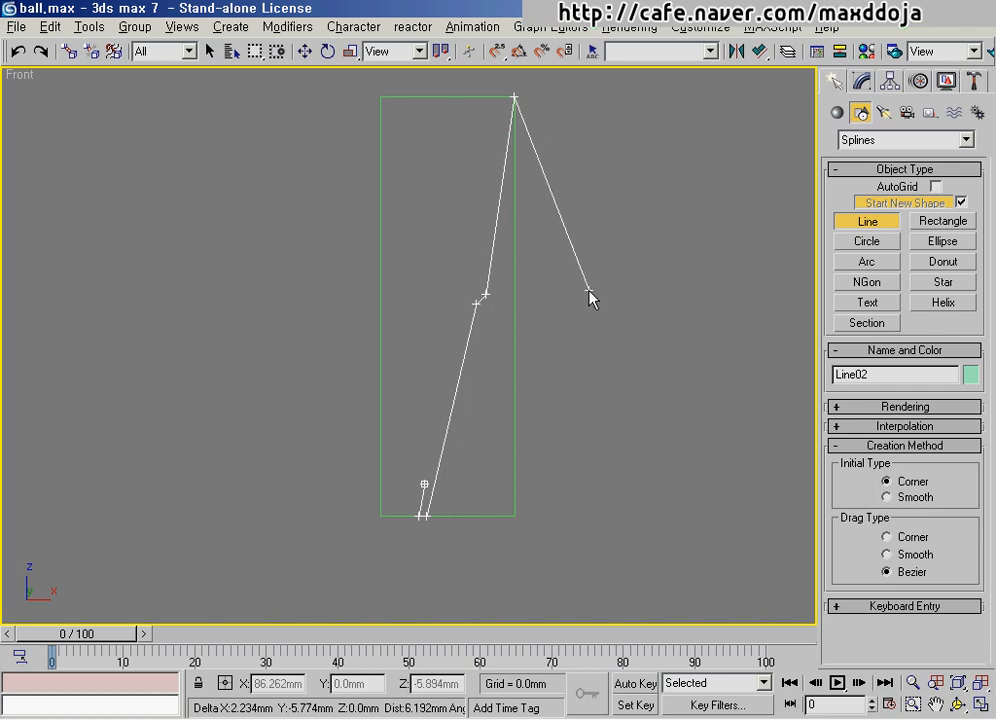
{"action": "right_click", "coordinate": [511, 285]}
{"action": "middle_click_drag", "start_coordinate": [511, 285], "coordinate": [520, 318]}
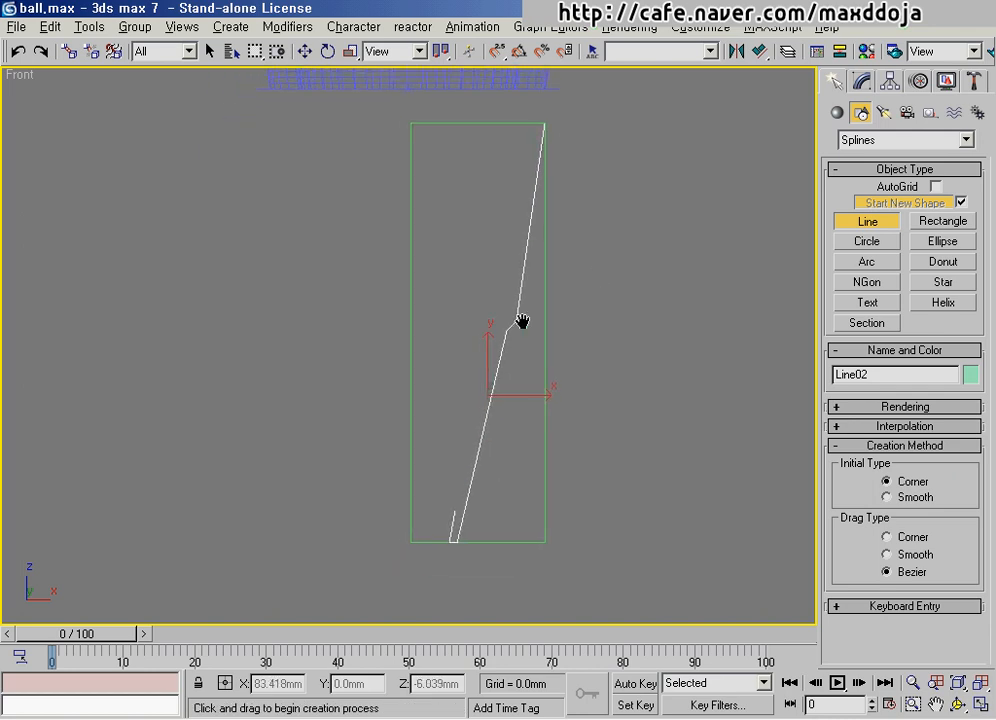
- Enter vertex editing on the tip profile and move its two mid-height step vertices slightly up and outward
{"action": "left_click", "coordinate": [861, 81]}
{"action": "left_click", "coordinate": [878, 373]}
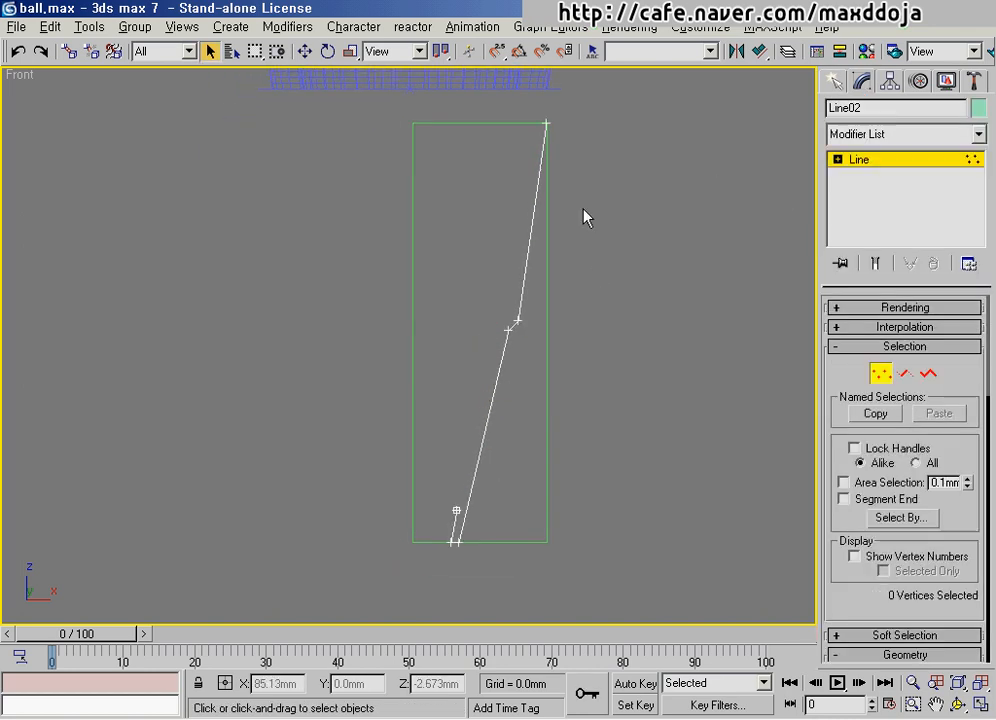
{"action": "middle_click_drag", "start_coordinate": [585, 212], "coordinate": [514, 242]}
{"action": "left_click_drag", "start_coordinate": [360, 269], "coordinate": [521, 376]}
{"action": "right_click", "coordinate": [455, 355]}
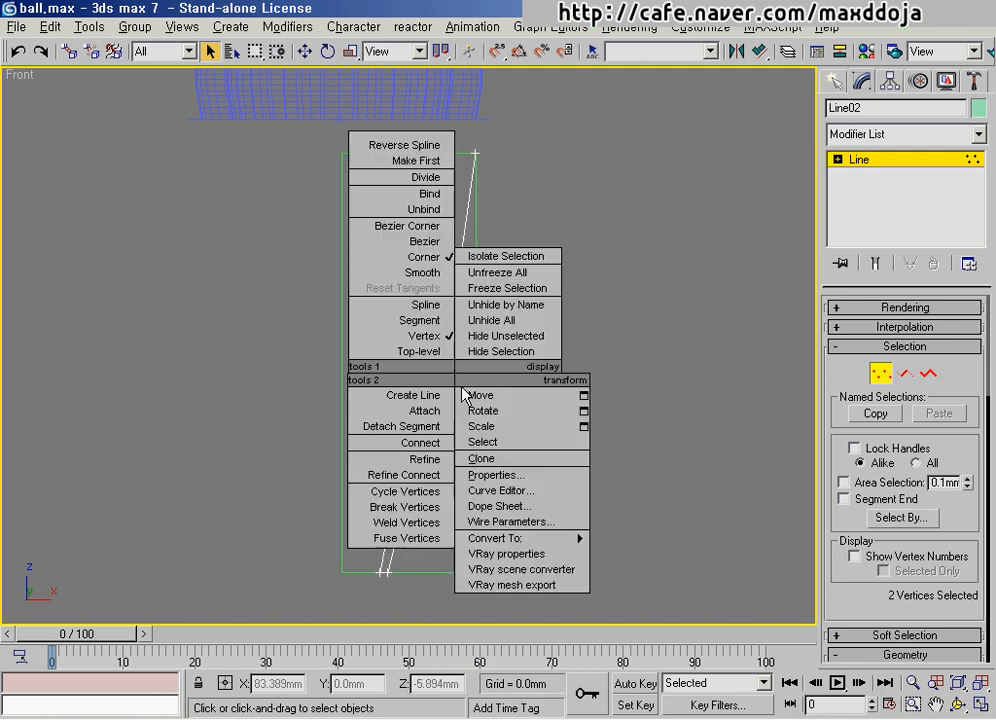
{"action": "left_click", "coordinate": [462, 393]}
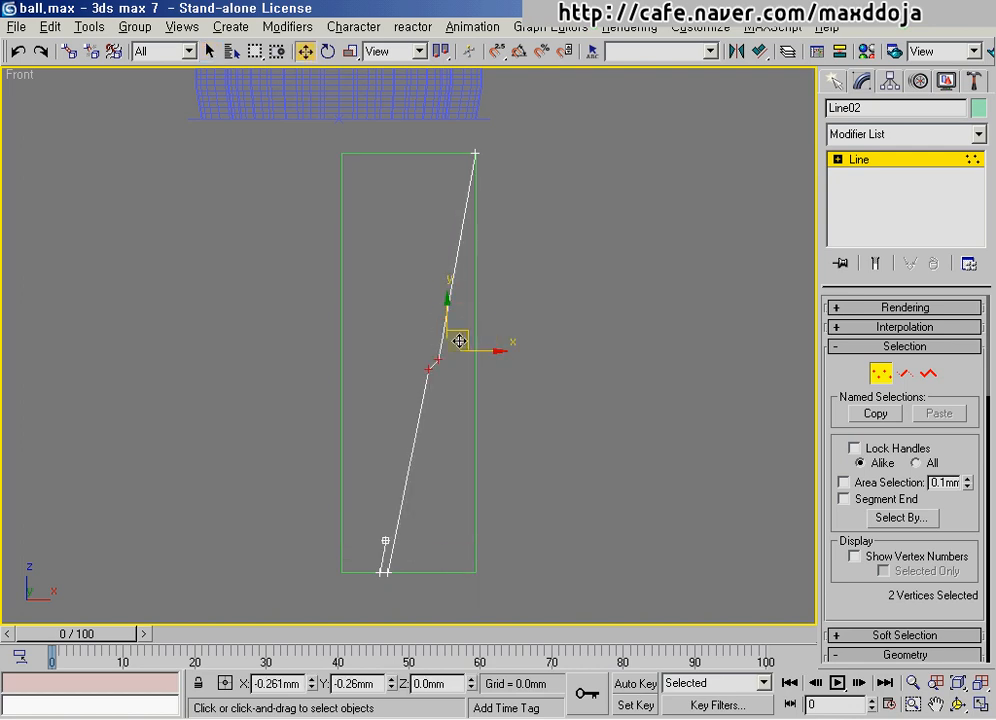
{"action": "left_click_drag", "start_coordinate": [459, 341], "coordinate": [467, 321]}
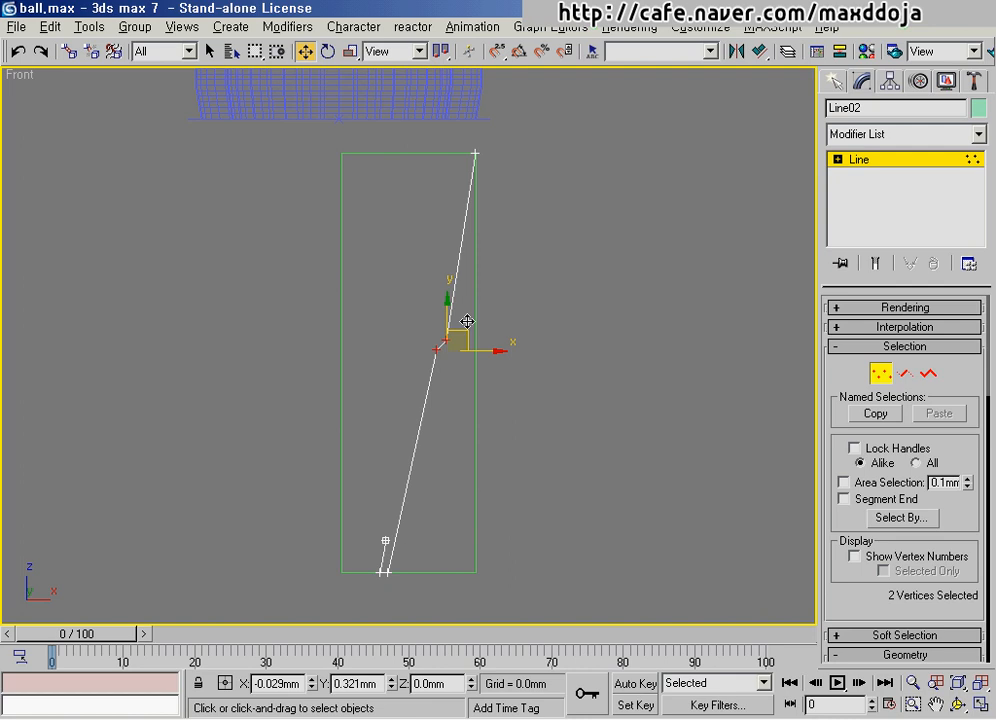
- Select the three vertices at the lower end of the tip profile and shift them slightly
{"action": "middle_click_drag", "start_coordinate": [380, 464], "coordinate": [398, 344]}
{"action": "left_click_drag", "start_coordinate": [370, 392], "coordinate": [431, 524]}
{"action": "left_click_drag", "start_coordinate": [433, 418], "coordinate": [431, 410]}
- Raise the upper vertex of the profile's mid-height step to make the step steeper
{"action": "middle_click_drag", "start_coordinate": [445, 382], "coordinate": [437, 400]}
{"action": "scroll", "coordinate": [433, 401], "scroll_direction": "up", "scroll_amount": 5}
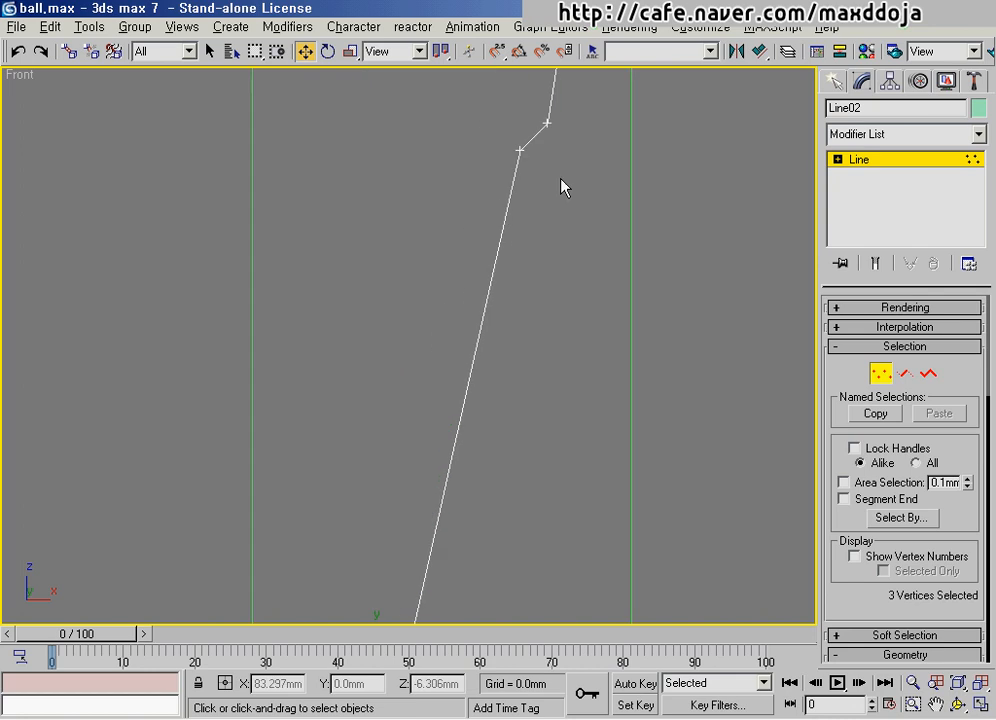
{"action": "middle_click_drag", "start_coordinate": [562, 187], "coordinate": [400, 422]}
{"action": "left_click", "coordinate": [397, 386]}
{"action": "left_click_drag", "start_coordinate": [400, 375], "coordinate": [409, 356]}
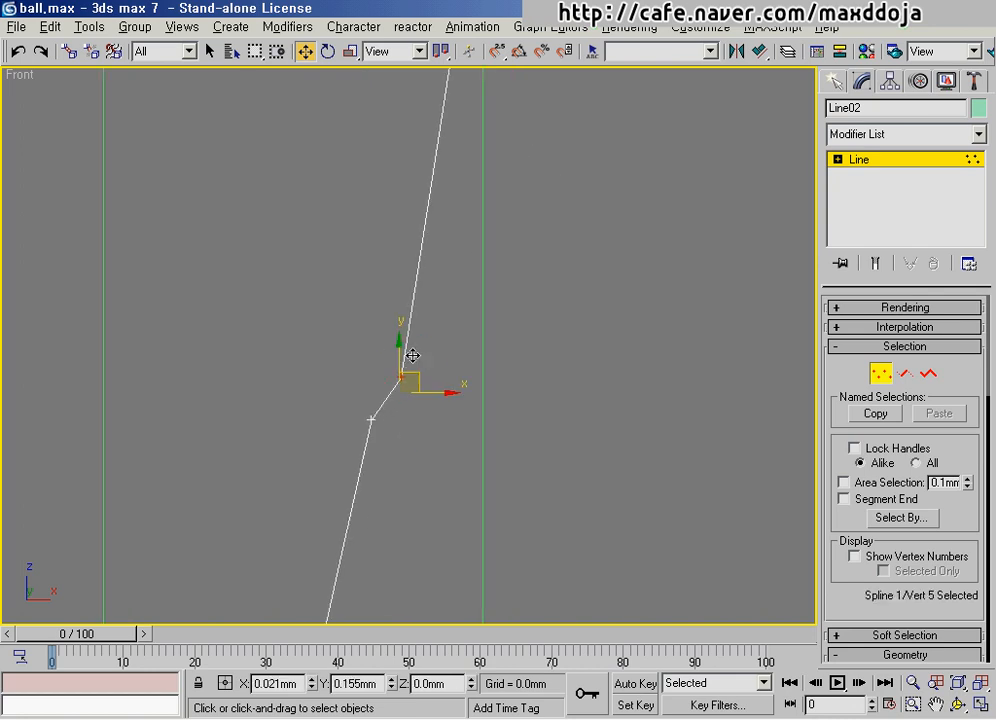
- Fillet both mid-height step vertices of the tip profile with a small radius
{"action": "scroll", "coordinate": [387, 419], "scroll_direction": "up", "scroll_amount": 3}
{"action": "left_click_drag", "start_coordinate": [327, 256], "coordinate": [496, 462]}
{"action": "scroll", "coordinate": [873, 414], "scroll_direction": "down", "scroll_amount": 10}
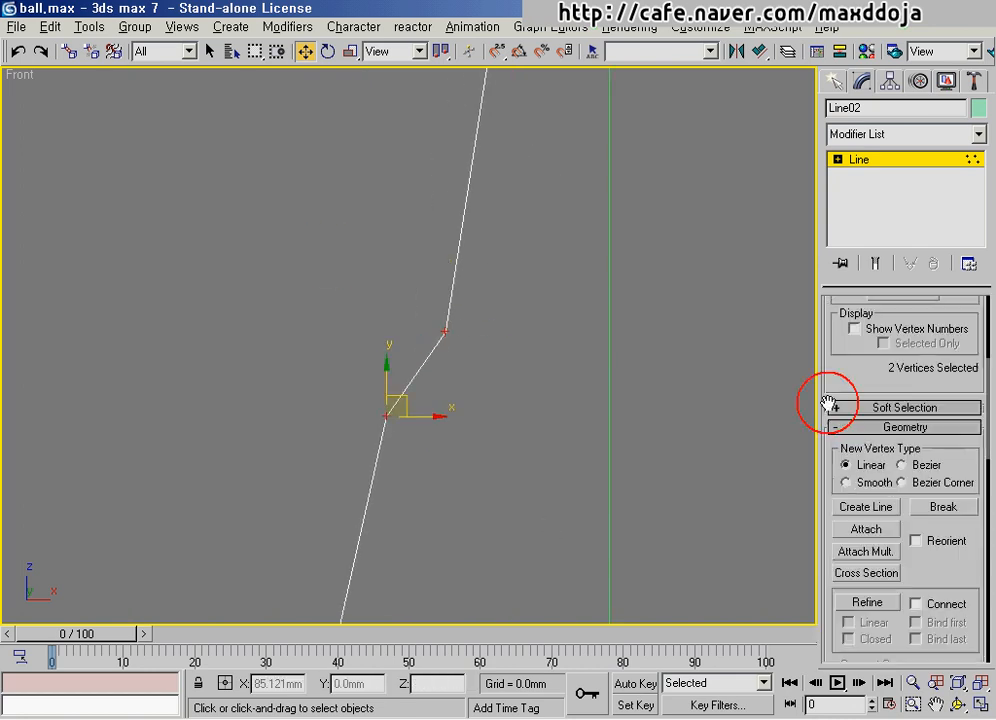
{"action": "left_click", "coordinate": [892, 432]}
{"action": "middle_click_drag", "start_coordinate": [506, 385], "coordinate": [569, 367]}
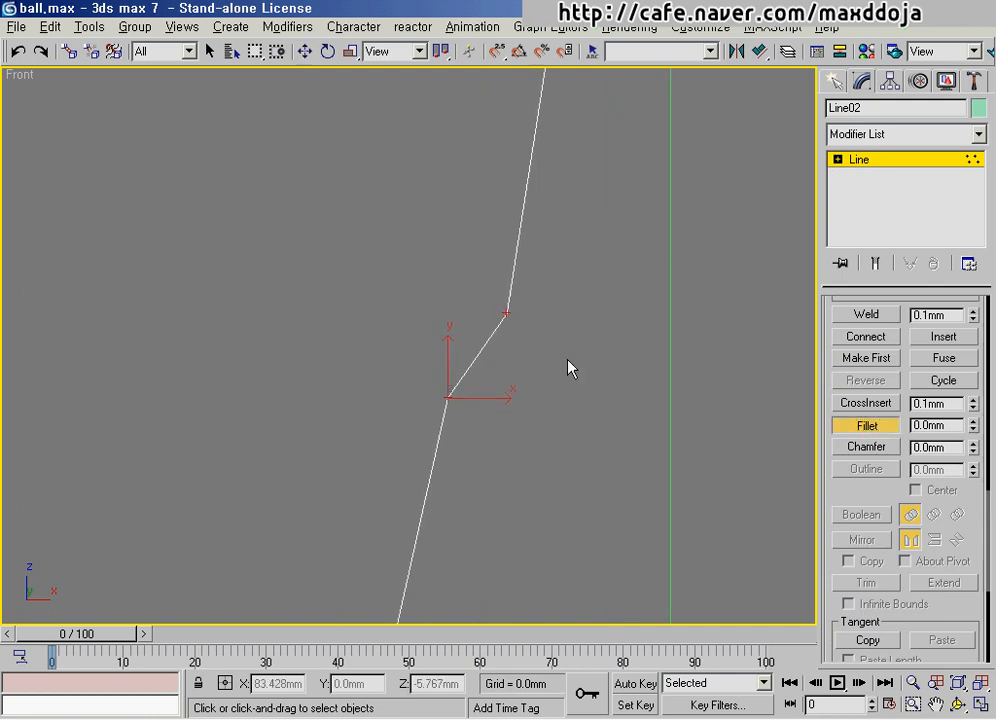
{"action": "scroll", "coordinate": [590, 330], "scroll_direction": "up", "scroll_amount": 3}
{"action": "left_click_drag", "start_coordinate": [609, 270], "coordinate": [616, 265]}
{"action": "scroll", "coordinate": [440, 189], "scroll_direction": "down", "scroll_amount": 8}
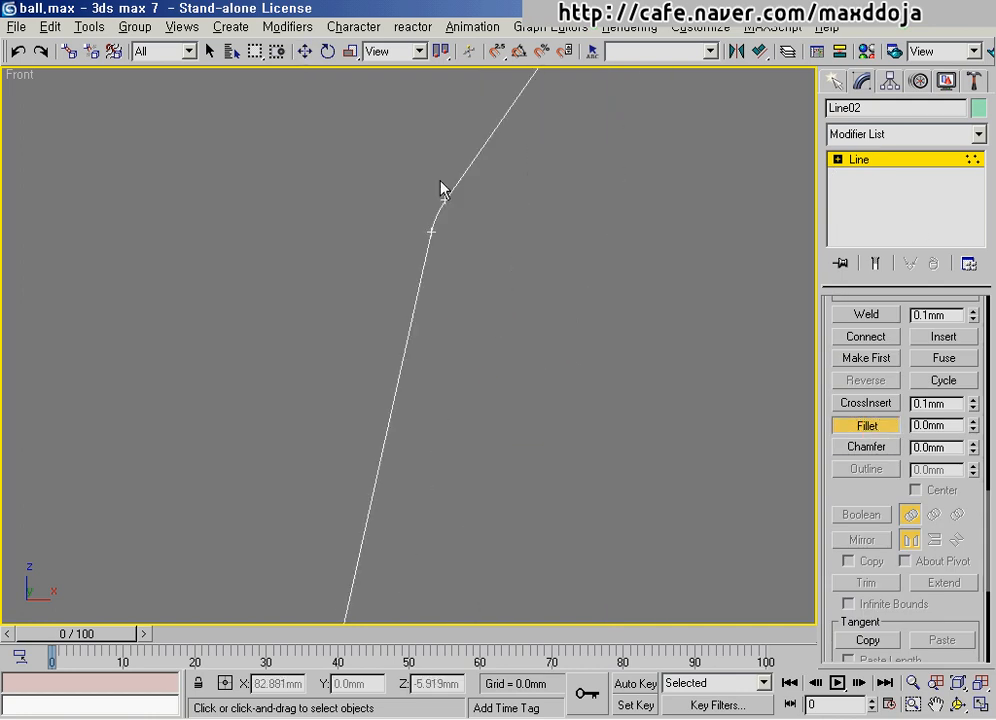
- Fillet the two bottom corner vertices of the tip profile with a small radius and end the Fillet command
{"action": "middle_click_drag", "start_coordinate": [453, 288], "coordinate": [403, 191]}
{"action": "scroll", "coordinate": [367, 144], "scroll_direction": "up", "scroll_amount": 3}
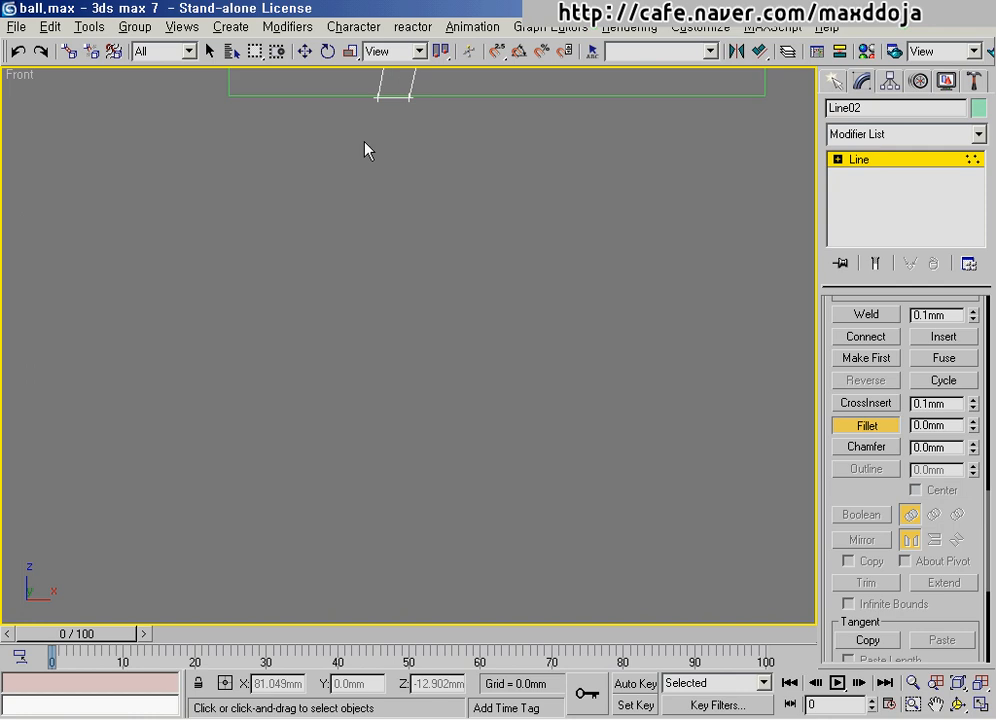
{"action": "middle_click_drag", "start_coordinate": [367, 144], "coordinate": [386, 307]}
{"action": "scroll", "coordinate": [386, 307], "scroll_direction": "up", "scroll_amount": 3}
{"action": "middle_click_drag", "start_coordinate": [427, 264], "coordinate": [458, 378]}
{"action": "left_click_drag", "start_coordinate": [552, 344], "coordinate": [181, 241]}
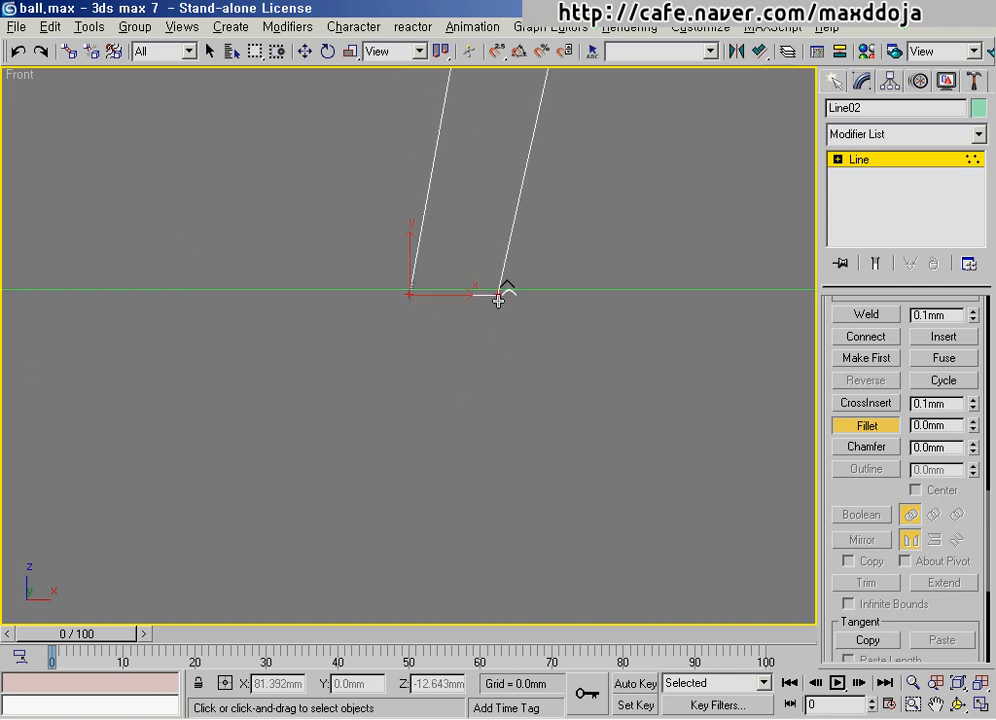
{"action": "left_click_drag", "start_coordinate": [498, 300], "coordinate": [524, 279]}
{"action": "right_click", "coordinate": [596, 385]}
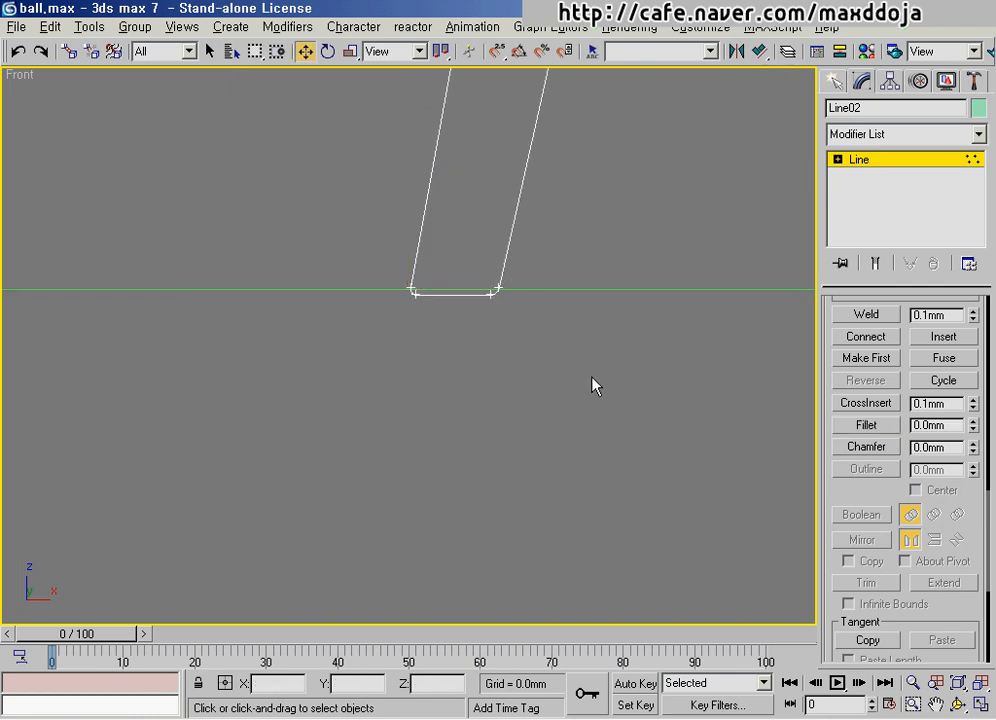
- Leave vertex editing and apply a Lathe modifier to the tip profile with its axis aligned to the minimum
{"action": "left_click", "coordinate": [880, 167]}
{"action": "middle_click_drag", "start_coordinate": [522, 276], "coordinate": [530, 432]}
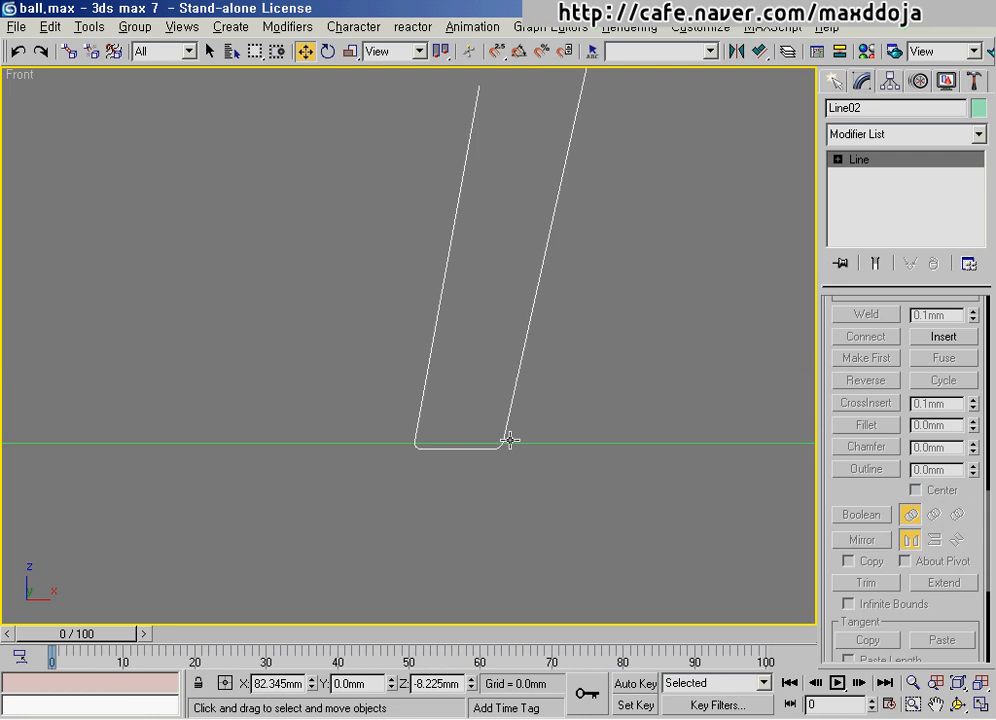
{"action": "middle_click_drag", "start_coordinate": [582, 329], "coordinate": [445, 477]}
{"action": "scroll", "coordinate": [426, 484], "scroll_direction": "down", "scroll_amount": 8}
{"action": "middle_click_drag", "start_coordinate": [476, 261], "coordinate": [483, 396]}
{"action": "left_click", "coordinate": [951, 135]}
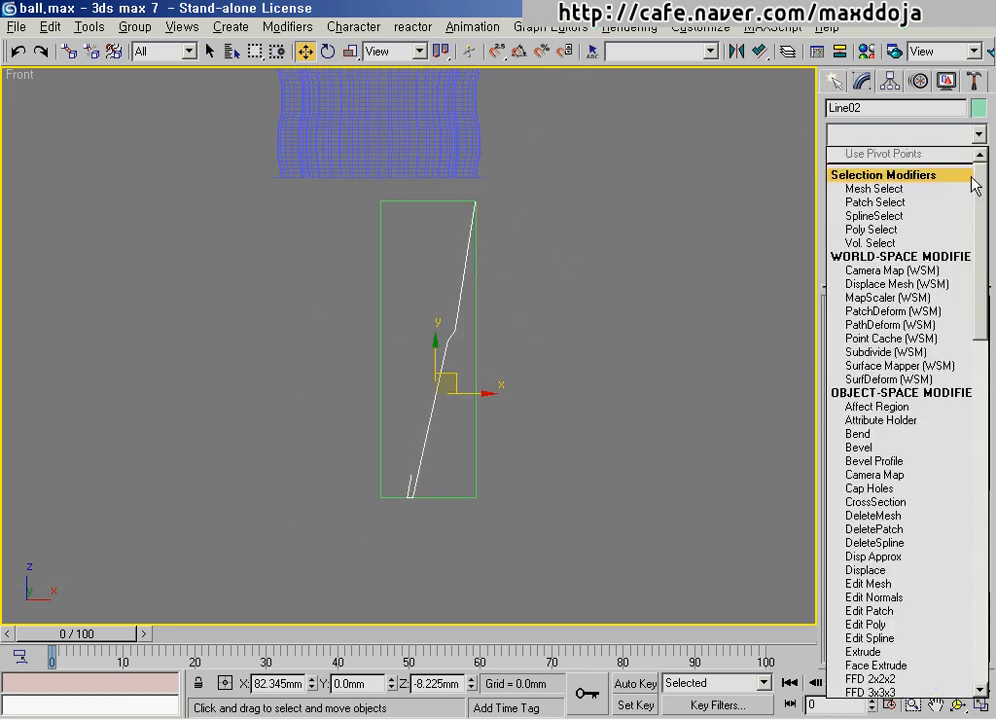
{"action": "scroll", "coordinate": [986, 188], "scroll_direction": "down", "scroll_amount": 7}
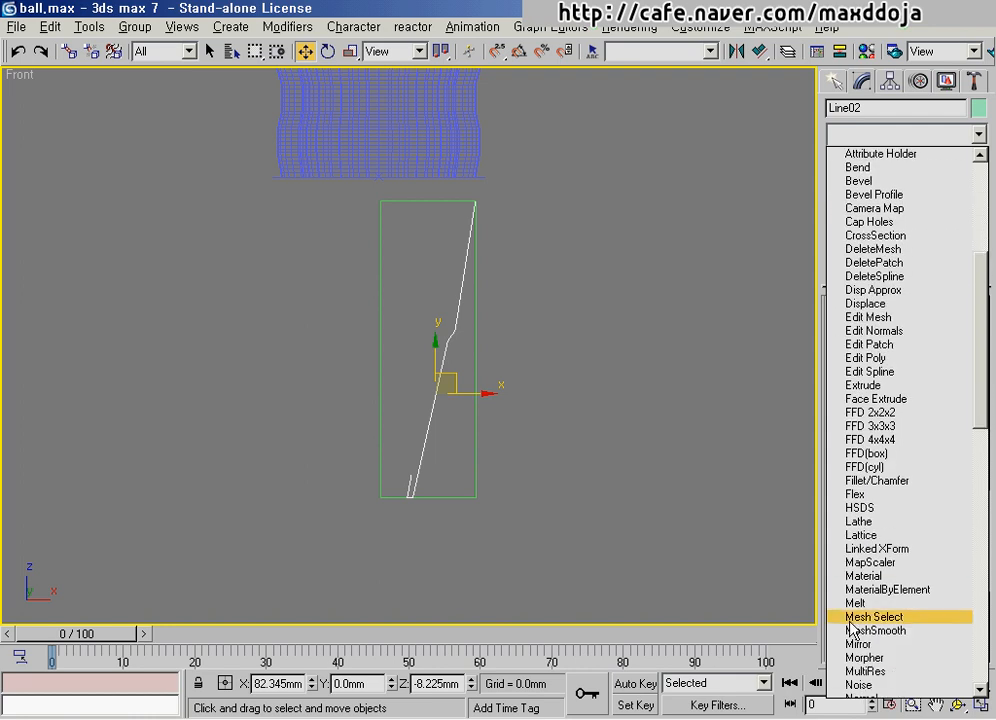
{"action": "left_click", "coordinate": [855, 521]}
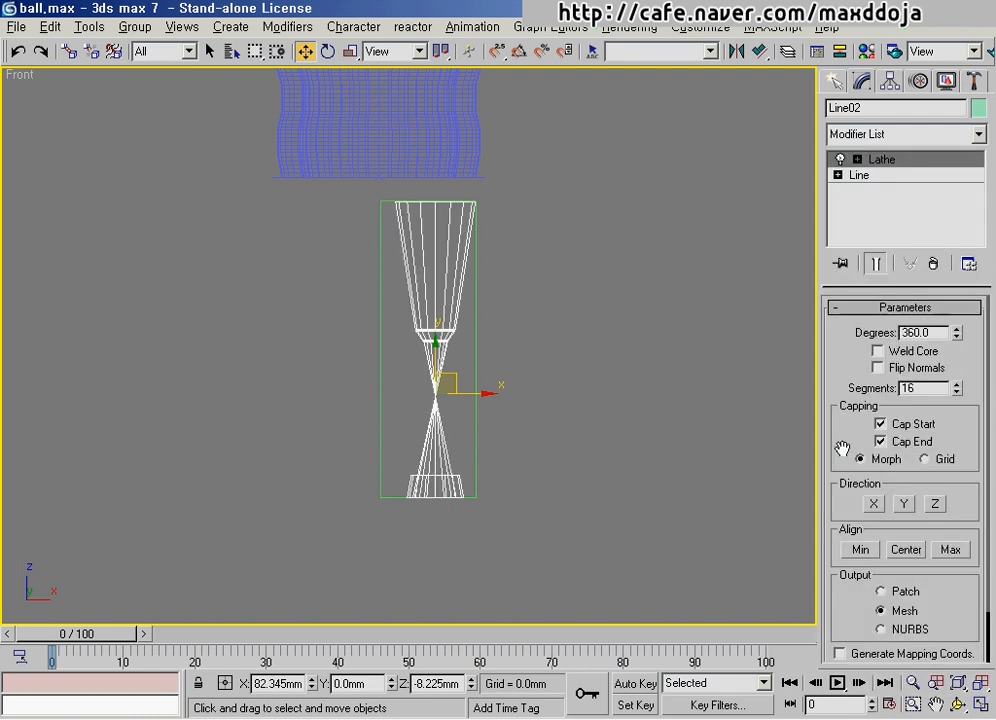
{"action": "left_click", "coordinate": [858, 551]}
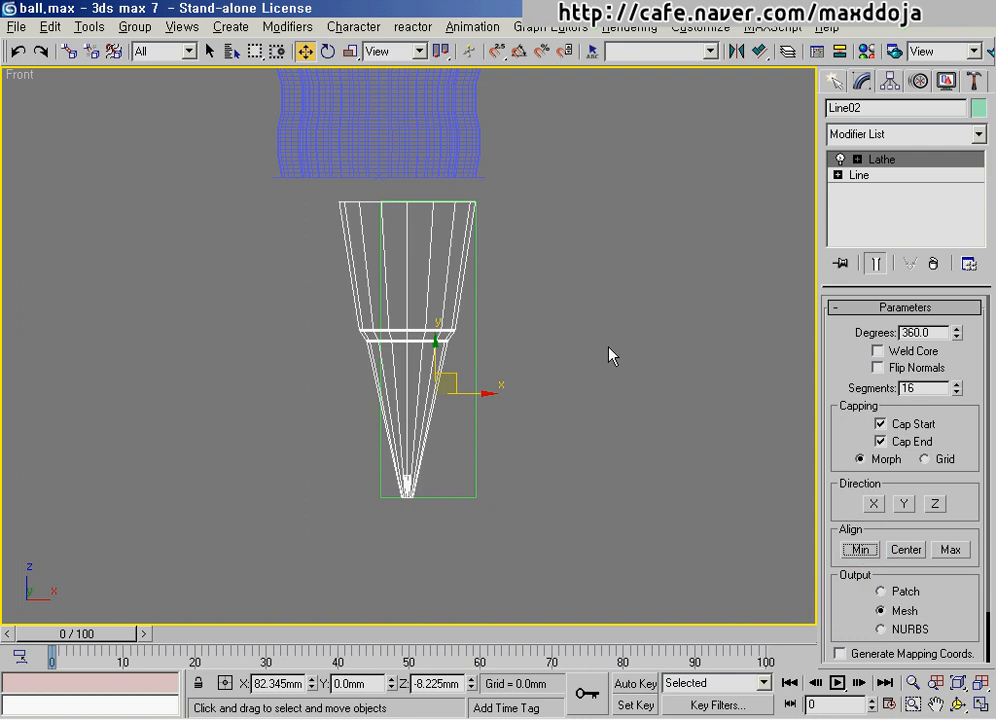
{"action": "middle_click_drag", "start_coordinate": [607, 351], "coordinate": [538, 362]}
{"action": "middle_click_drag", "start_coordinate": [441, 332], "coordinate": [548, 344]}
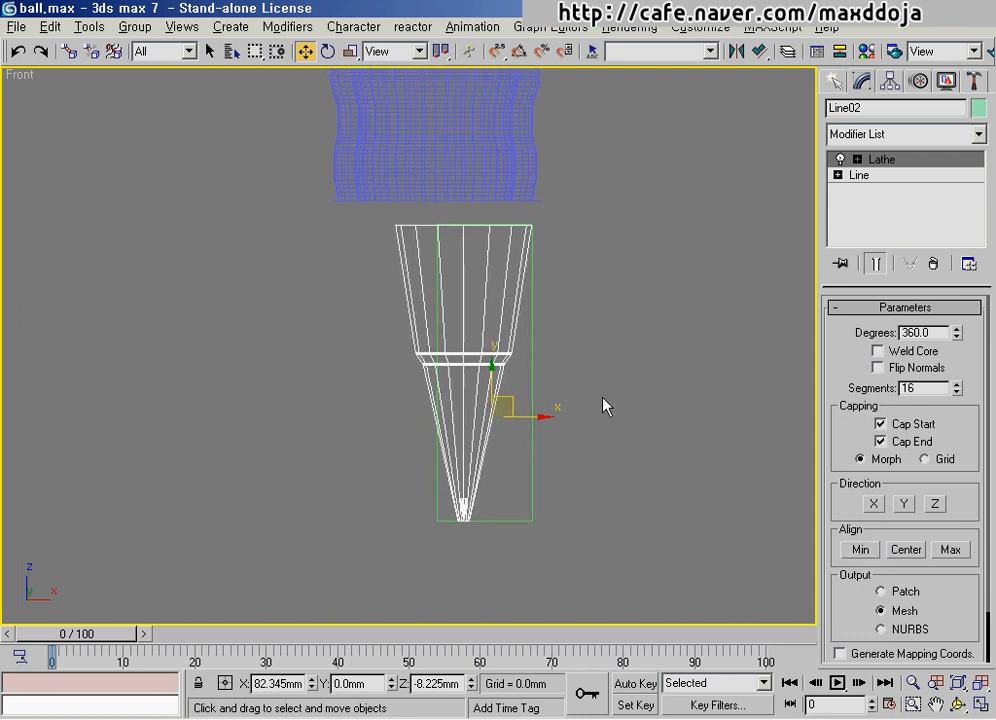
{"action": "middle_click_drag", "start_coordinate": [516, 452], "coordinate": [500, 397]}
{"action": "scroll", "coordinate": [527, 403], "scroll_direction": "up", "scroll_amount": 3}
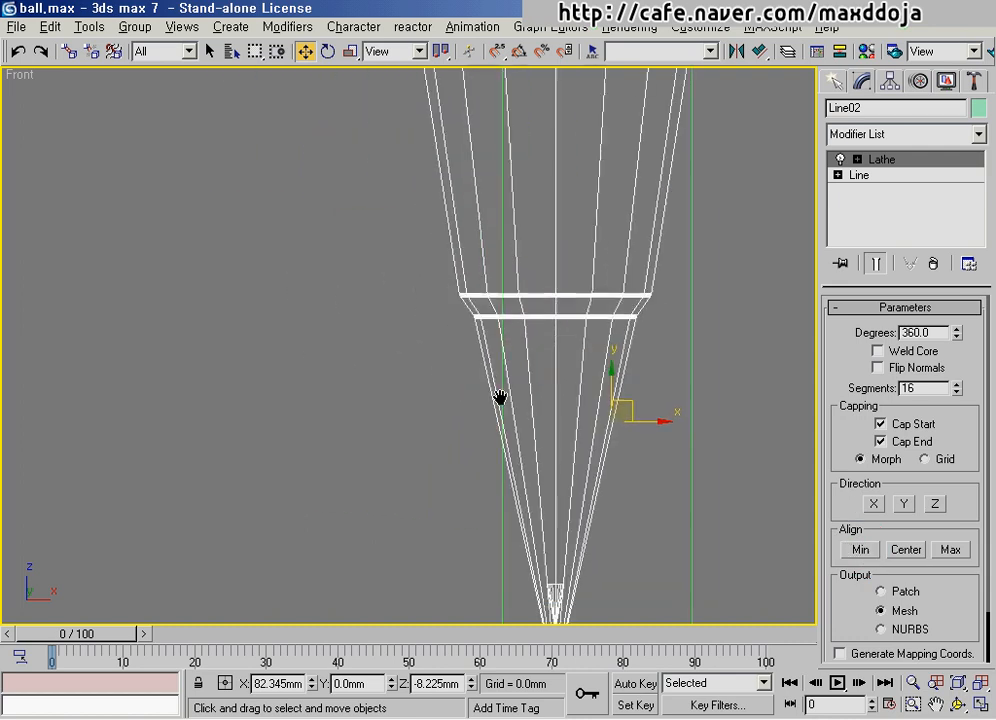
{"action": "scroll", "coordinate": [500, 397], "scroll_direction": "down", "scroll_amount": 2}
{"action": "middle_click_drag", "start_coordinate": [429, 373], "coordinate": [436, 380]}
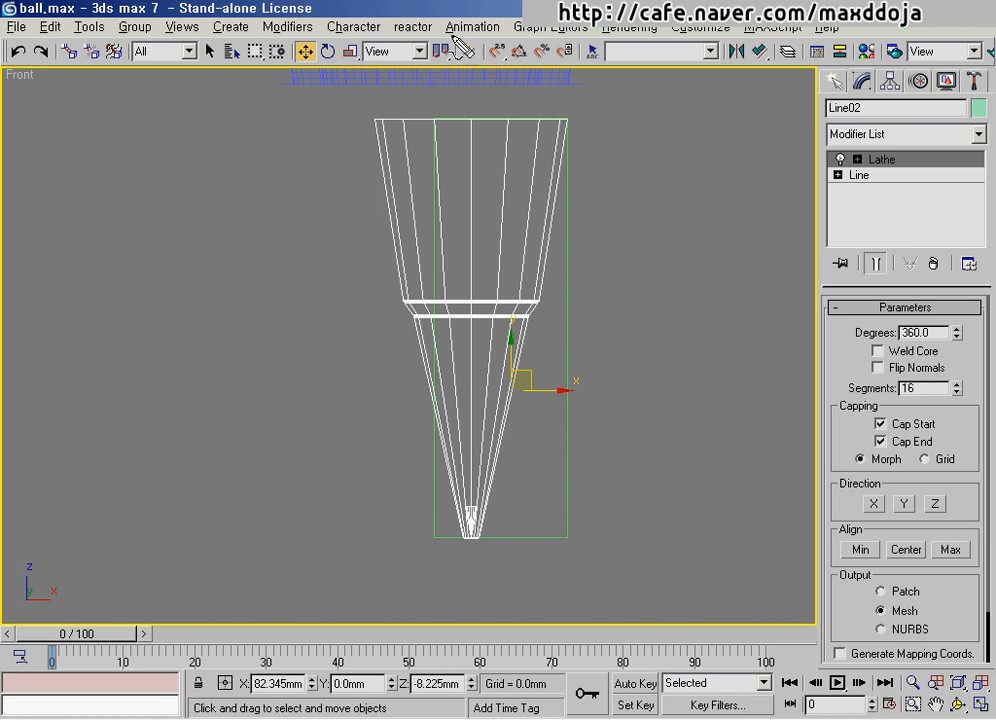
{"action": "mouse_move", "coordinate": [435, 117]}
{"action": "left_mouse_down"}
{"action": "mouse_move", "coordinate": [565, 116]}
{"action": "mouse_move", "coordinate": [558, 187]}
{"action": "mouse_move", "coordinate": [576, 445]}
{"action": "mouse_move", "coordinate": [469, 525]}
{"action": "mouse_move", "coordinate": [437, 523]}
{"action": "mouse_move", "coordinate": [445, 467]}
{"action": "mouse_move", "coordinate": [426, 510]}
{"action": "left_mouse_up"}
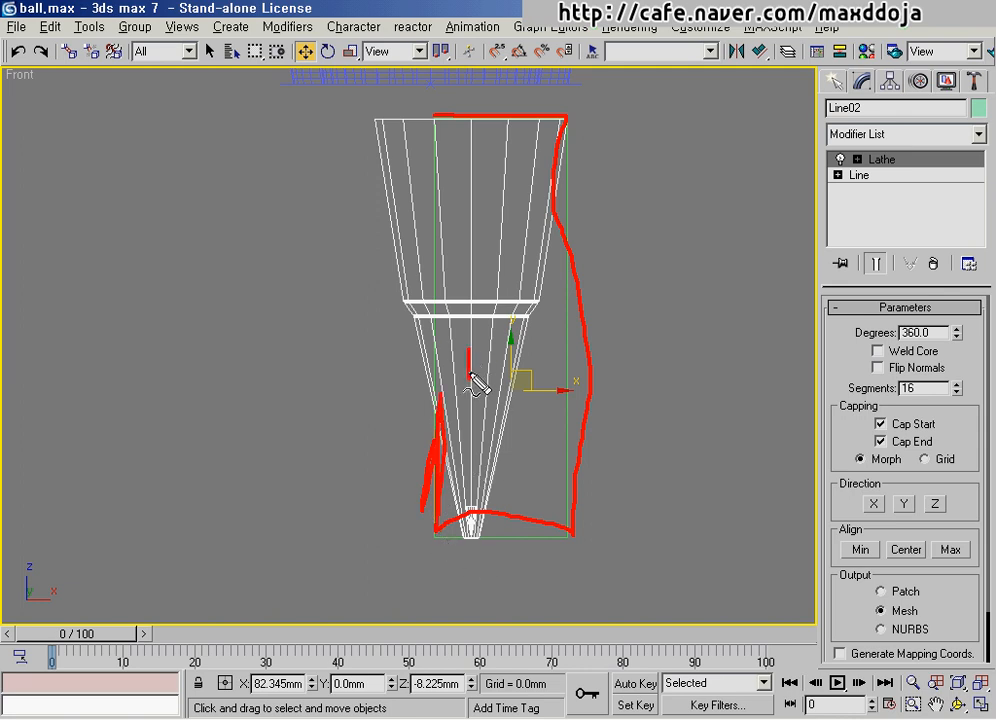
{"action": "mouse_move", "coordinate": [469, 350]}
{"action": "left_mouse_down"}
{"action": "mouse_move", "coordinate": [470, 547]}
{"action": "mouse_move", "coordinate": [394, 522]}
{"action": "mouse_move", "coordinate": [470, 553]}
{"action": "mouse_move", "coordinate": [456, 533]}
{"action": "mouse_move", "coordinate": [462, 556]}
{"action": "mouse_move", "coordinate": [411, 530]}
{"action": "mouse_move", "coordinate": [444, 533]}
{"action": "left_mouse_up"}
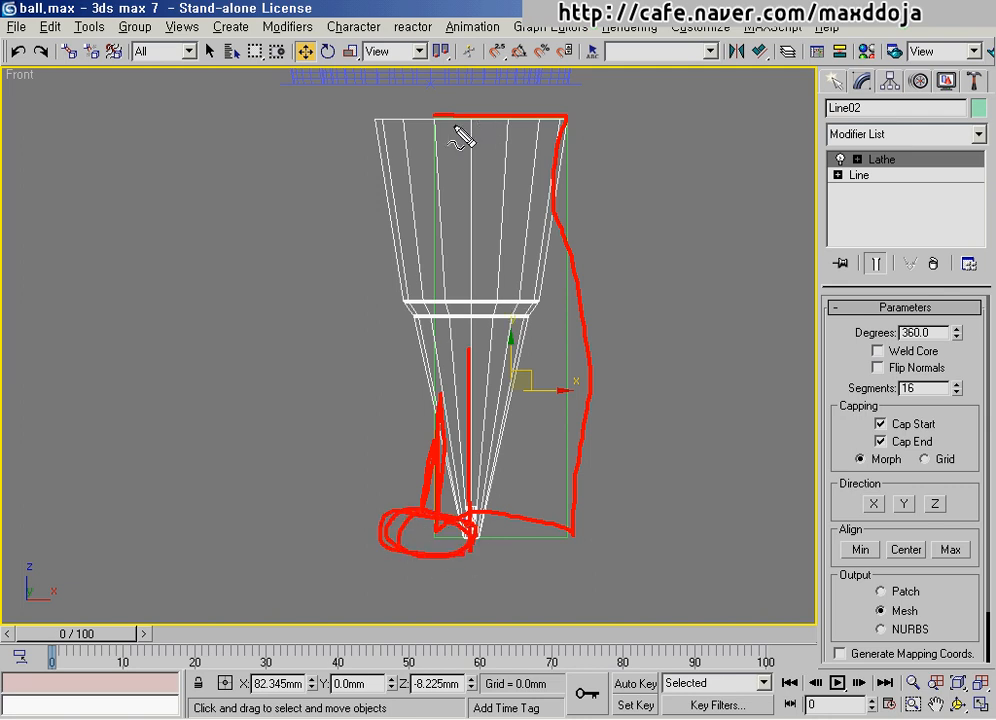
{"action": "mouse_move", "coordinate": [433, 108]}
{"action": "left_mouse_down"}
{"action": "mouse_move", "coordinate": [442, 488]}
{"action": "mouse_move", "coordinate": [428, 590]}
{"action": "left_mouse_up"}
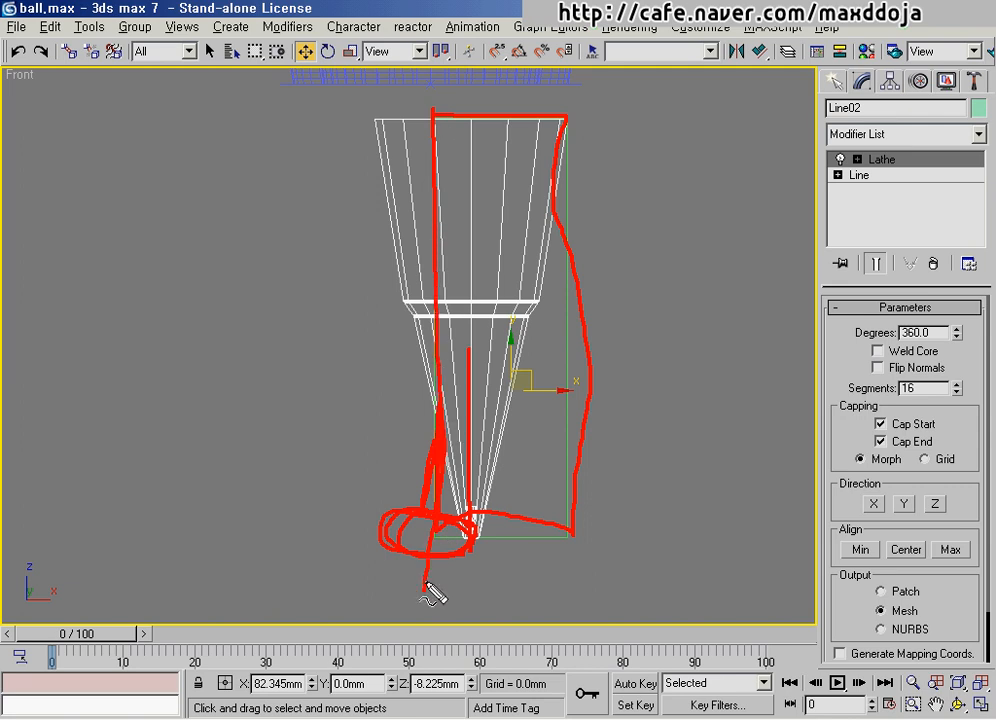
{"action": "mouse_move", "coordinate": [466, 245]}
{"action": "left_mouse_down"}
{"action": "mouse_move", "coordinate": [478, 270]}
{"action": "mouse_move", "coordinate": [449, 257]}
{"action": "left_mouse_up"}
{"action": "key", "text": "Escape"}
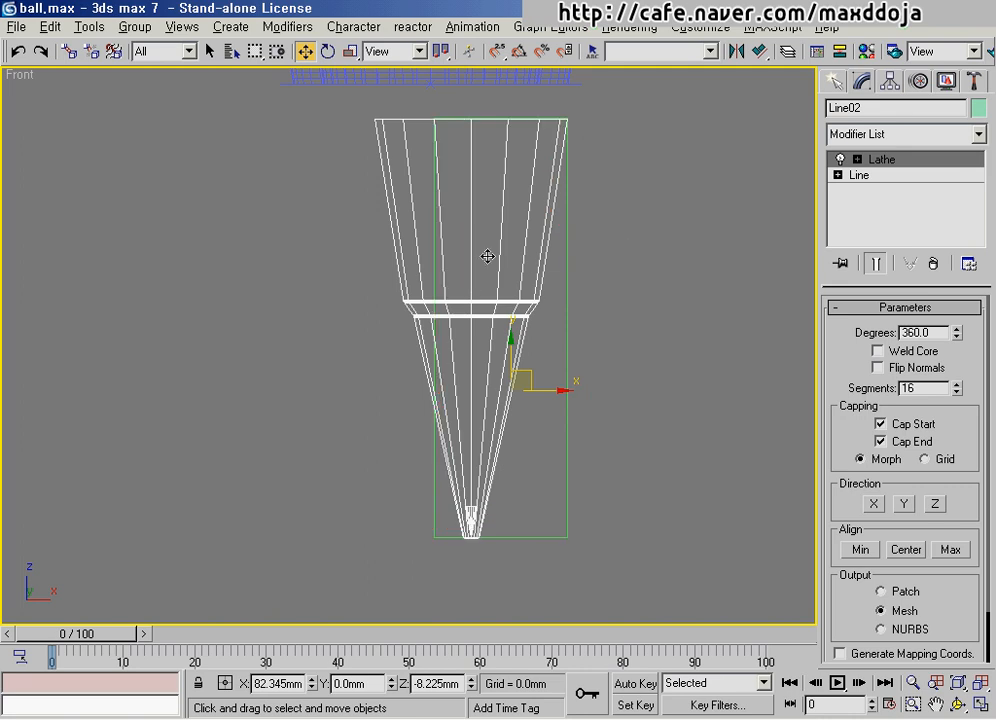
- Move the Lathe axis along X to about 80.05 mm, onto the guide rectangle's left edge, and leave axis editing
{"action": "left_click", "coordinate": [856, 160]}
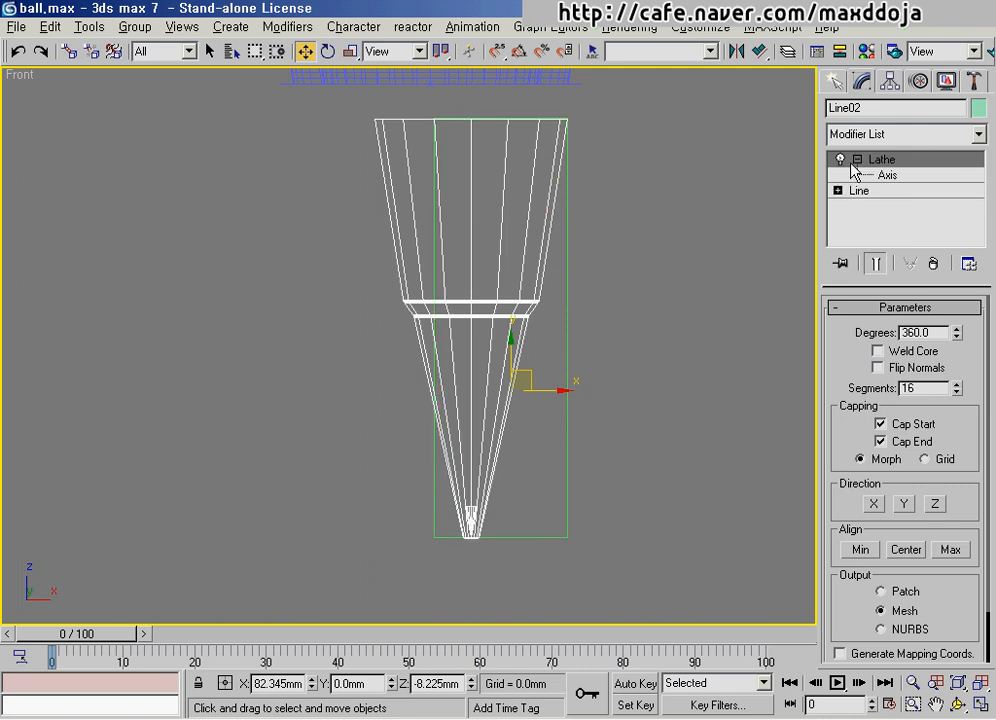
{"action": "left_click", "coordinate": [892, 176]}
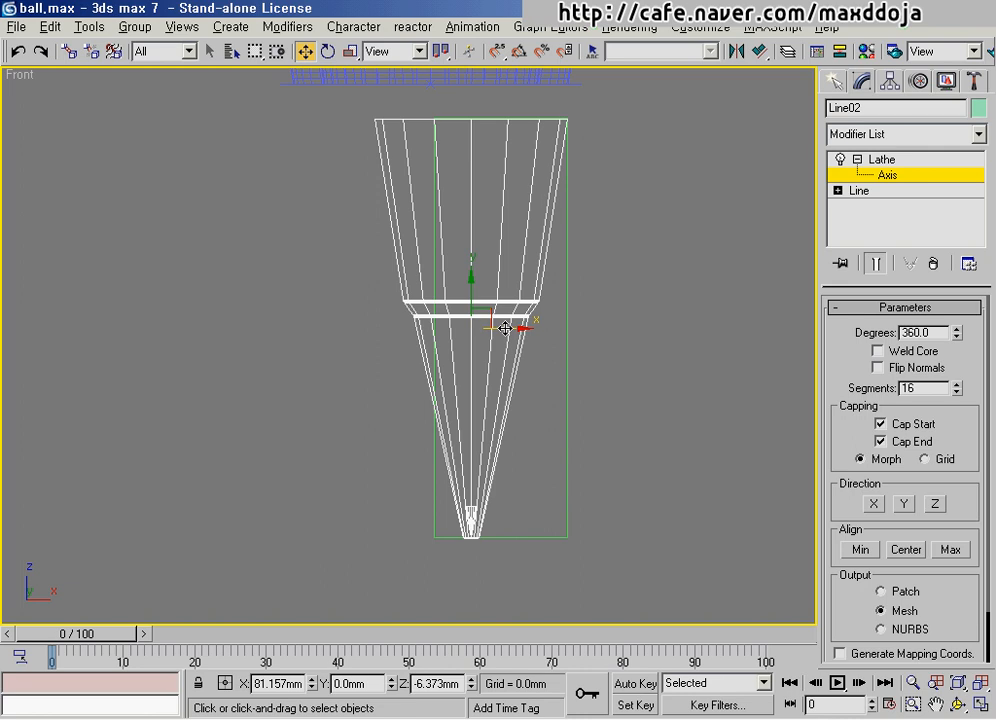
{"action": "left_click_drag", "start_coordinate": [505, 328], "coordinate": [472, 318]}
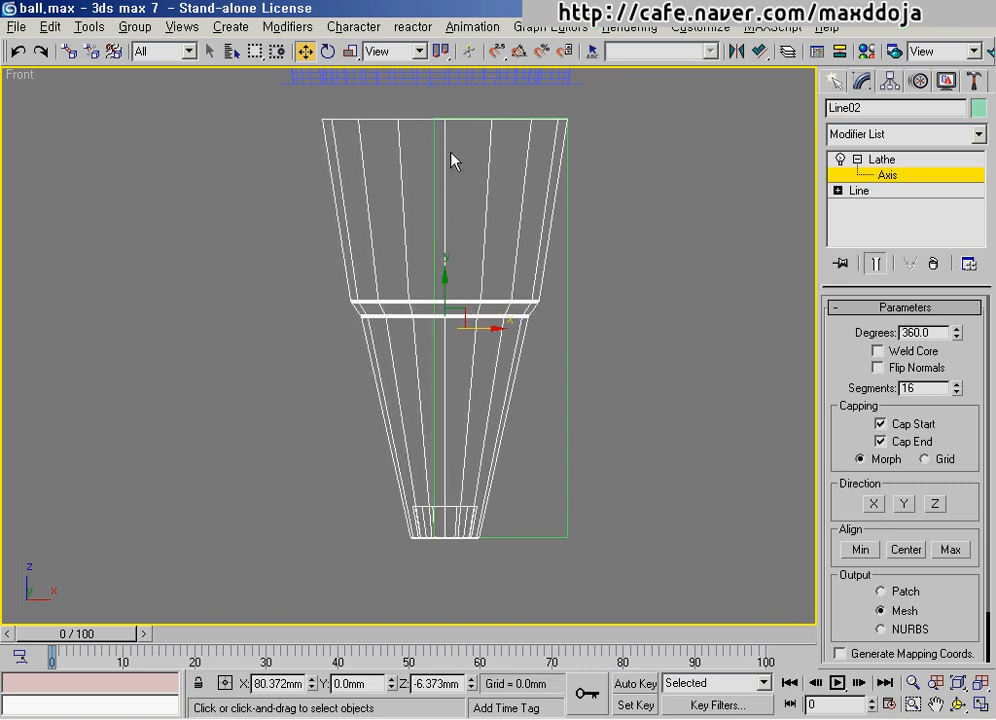
{"action": "left_click_drag", "start_coordinate": [485, 330], "coordinate": [474, 330]}
{"action": "middle_click_drag", "start_coordinate": [567, 274], "coordinate": [562, 370]}
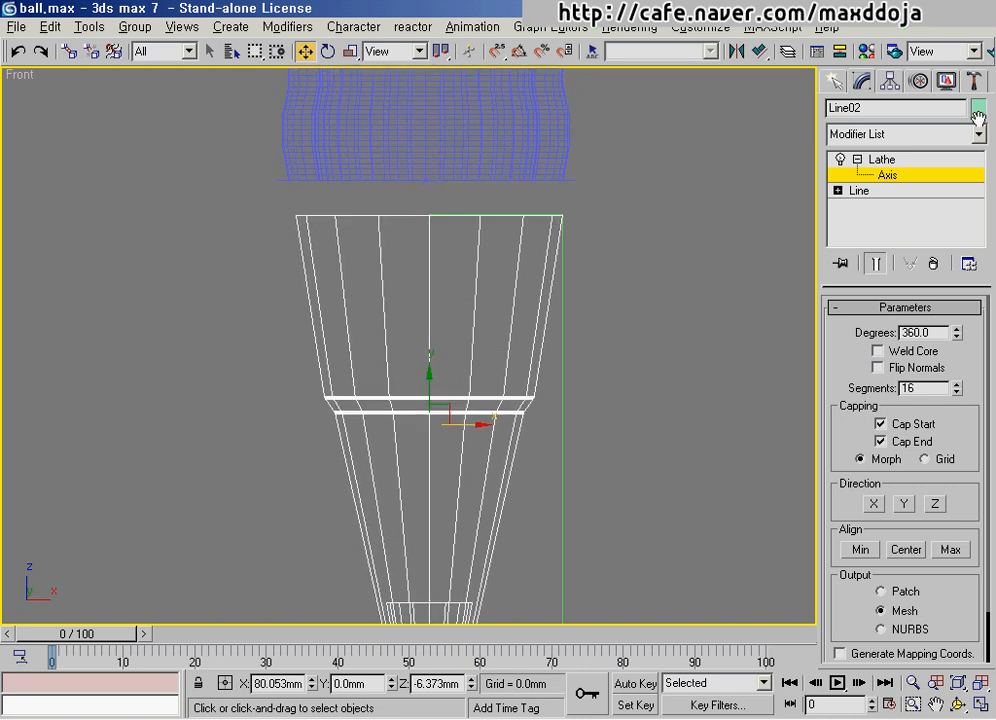
{"action": "left_click", "coordinate": [922, 176]}
- Set the Lathe segments of the tip to 36
{"action": "scroll", "coordinate": [590, 374], "scroll_direction": "down", "scroll_amount": 2}
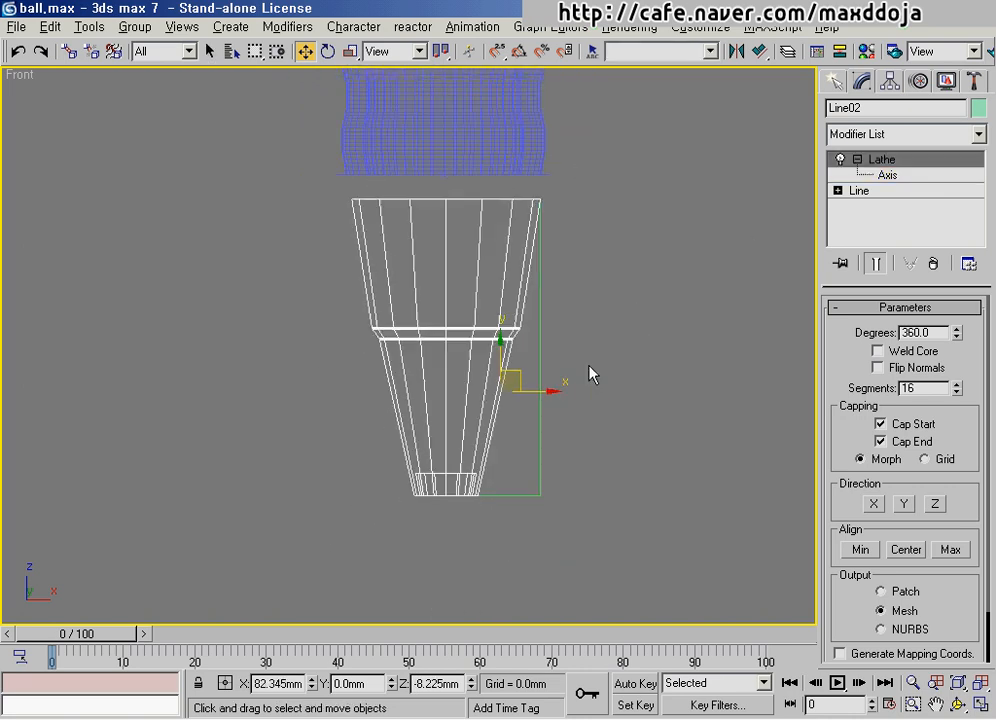
{"action": "double_click", "coordinate": [916, 390]}
{"action": "key", "text": "Return"}
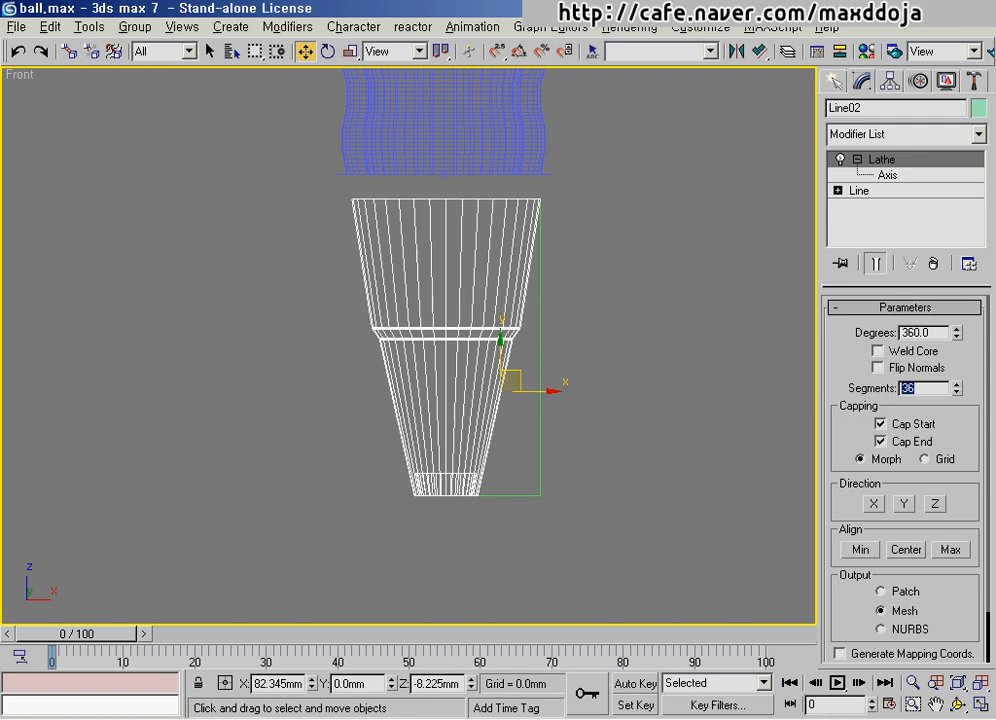
- Move the lathed tip straight up about 1 mm so its upper end meets the lower end of the pen body
{"action": "middle_click_drag", "start_coordinate": [451, 246], "coordinate": [447, 302]}
{"action": "left_click_drag", "start_coordinate": [498, 415], "coordinate": [497, 389]}
{"action": "scroll", "coordinate": [438, 373], "scroll_direction": "up", "scroll_amount": 5}
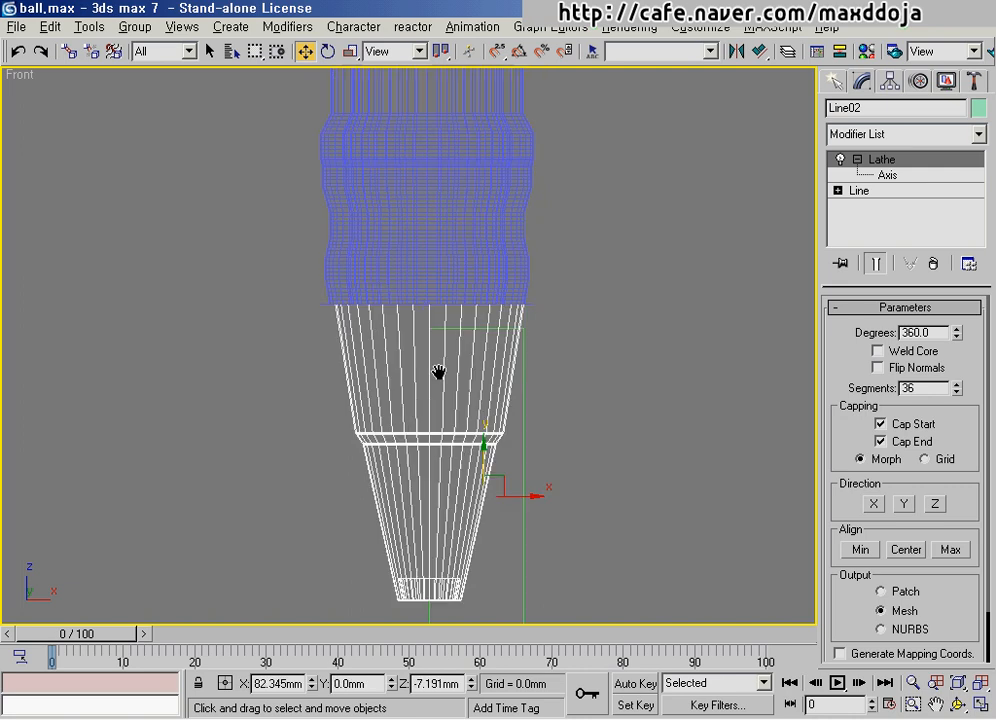
{"action": "scroll", "coordinate": [434, 339], "scroll_direction": "down", "scroll_amount": 4}
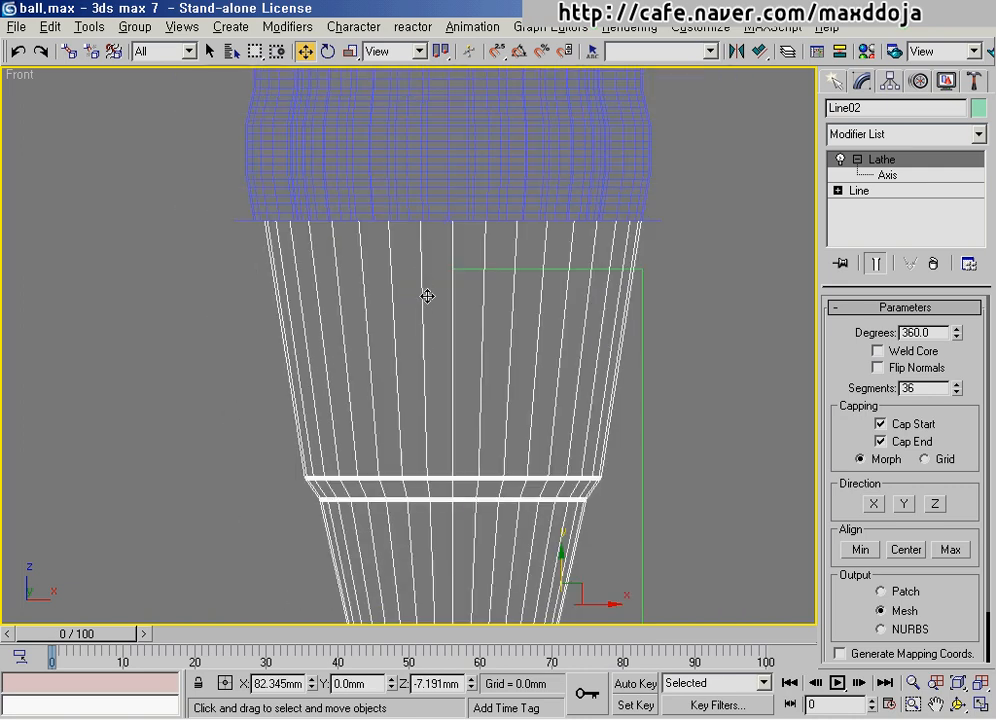
{"action": "middle_click_drag", "start_coordinate": [482, 293], "coordinate": [485, 375]}
{"action": "left_click", "coordinate": [509, 431]}
{"action": "left_click", "coordinate": [520, 427]}
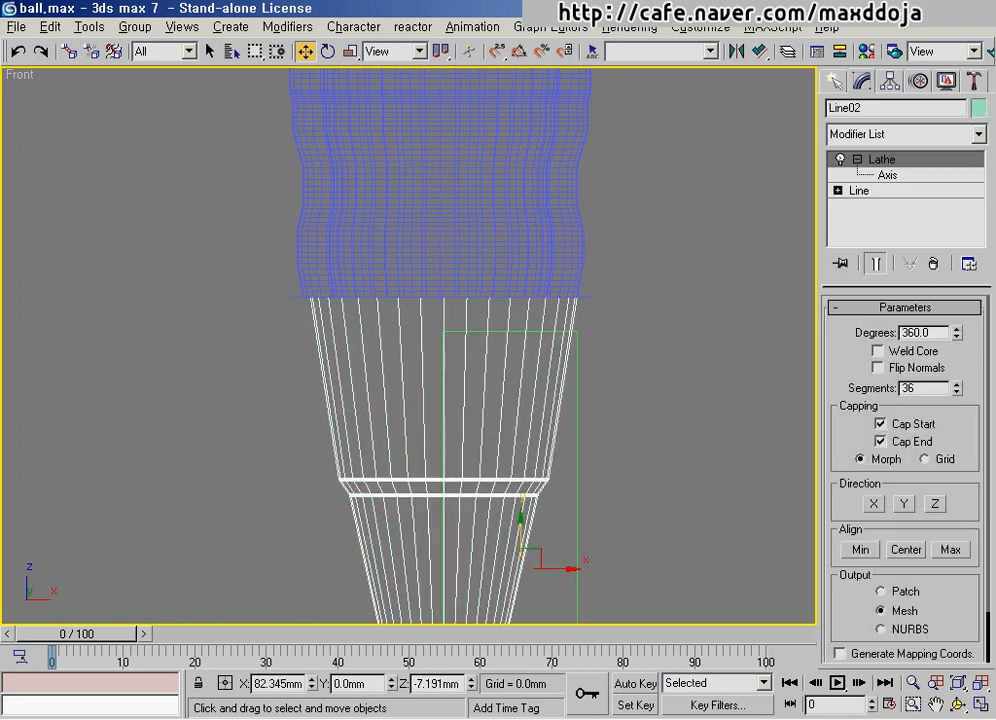
- Align the tip with ballpen_body in X position only, center to center
{"action": "left_click", "coordinate": [759, 51]}
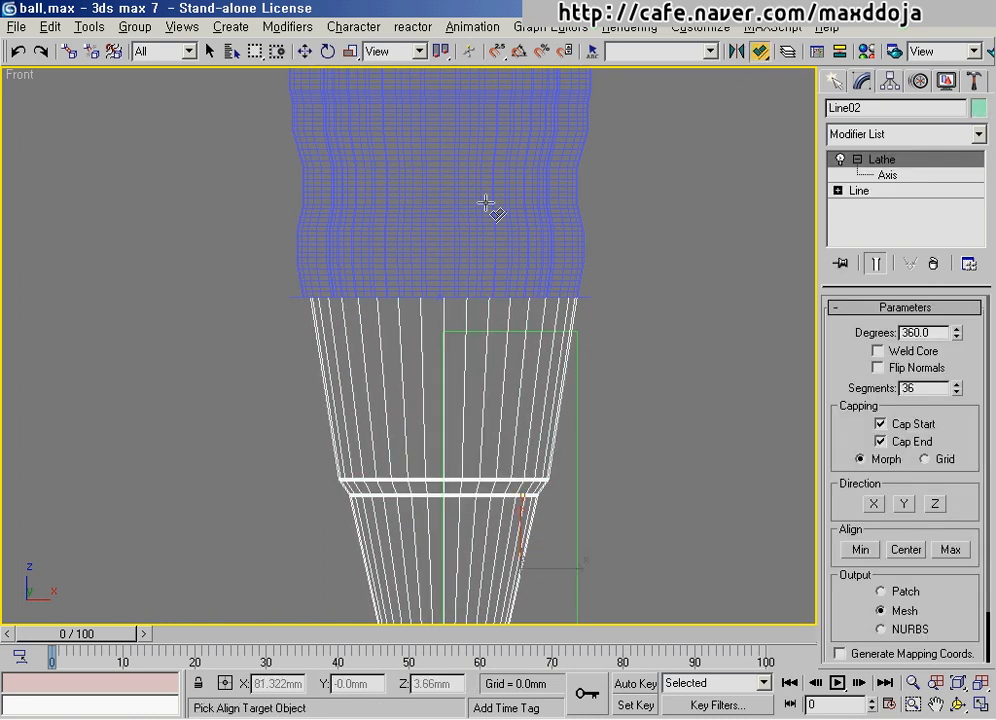
{"action": "left_click", "coordinate": [518, 178]}
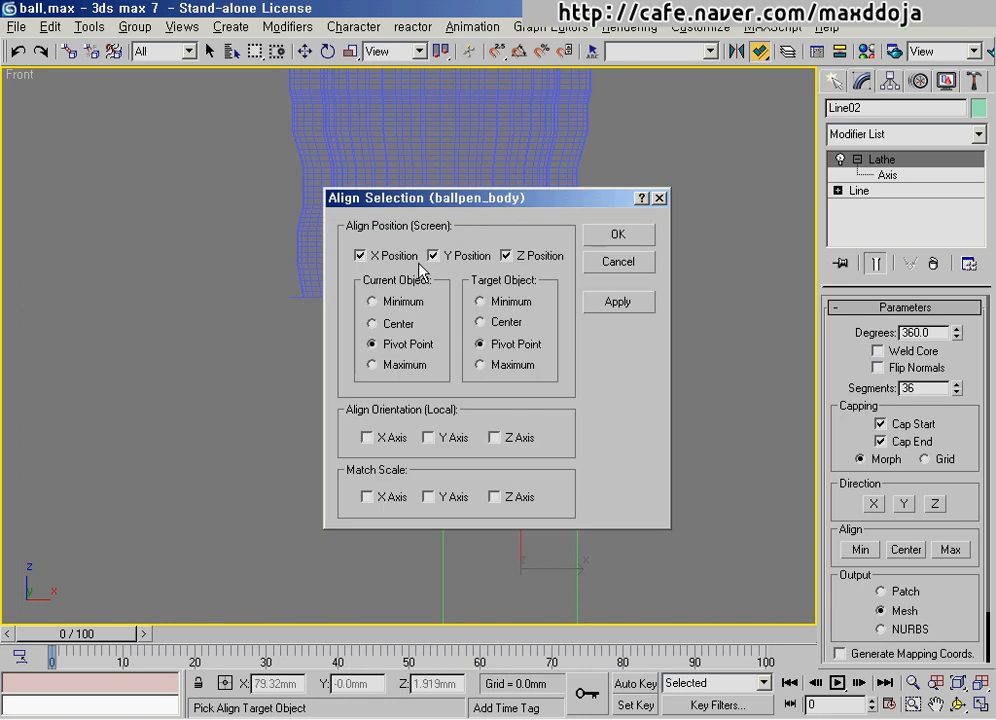
{"action": "left_click", "coordinate": [433, 256]}
{"action": "left_click", "coordinate": [511, 258]}
{"action": "left_click", "coordinate": [385, 324]}
{"action": "left_click", "coordinate": [487, 323]}
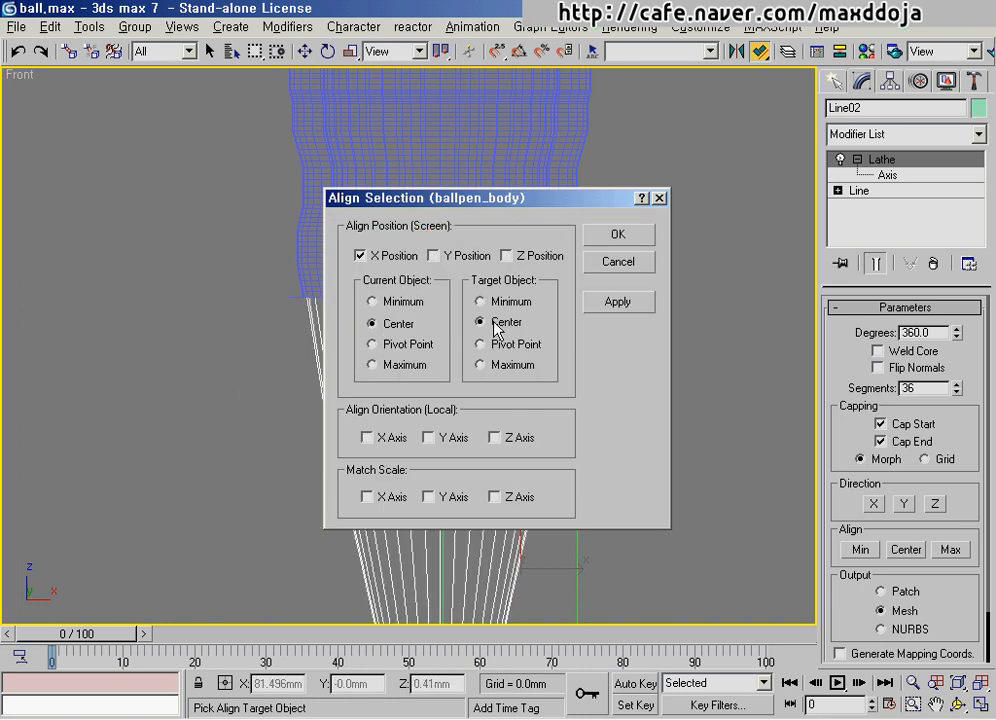
{"action": "left_click_drag", "start_coordinate": [476, 208], "coordinate": [791, 228]}
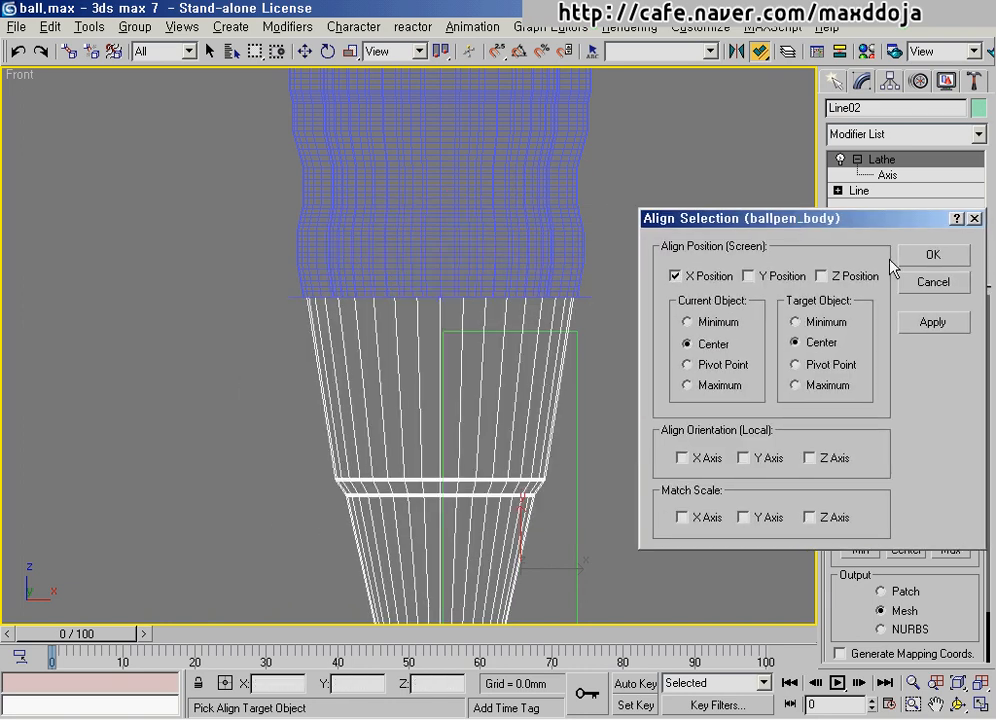
{"action": "left_click", "coordinate": [952, 258]}
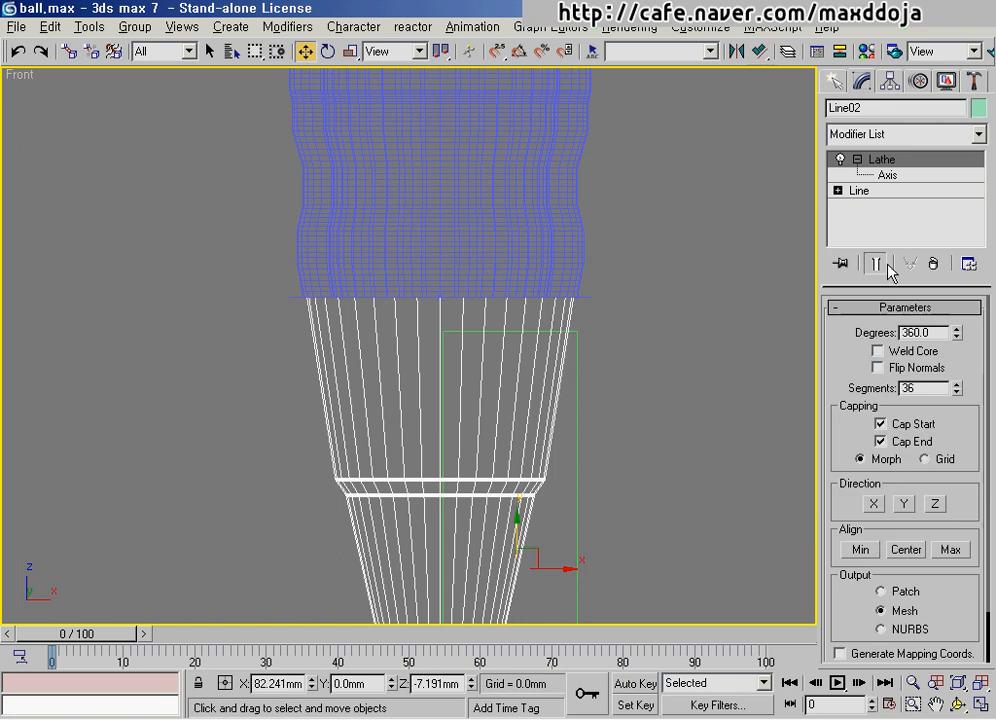
- Move the top vertex of the tip's profile line outward about 0.12 mm to the body's lower outer corner and return to the Lathe level
{"action": "left_click", "coordinate": [838, 190]}
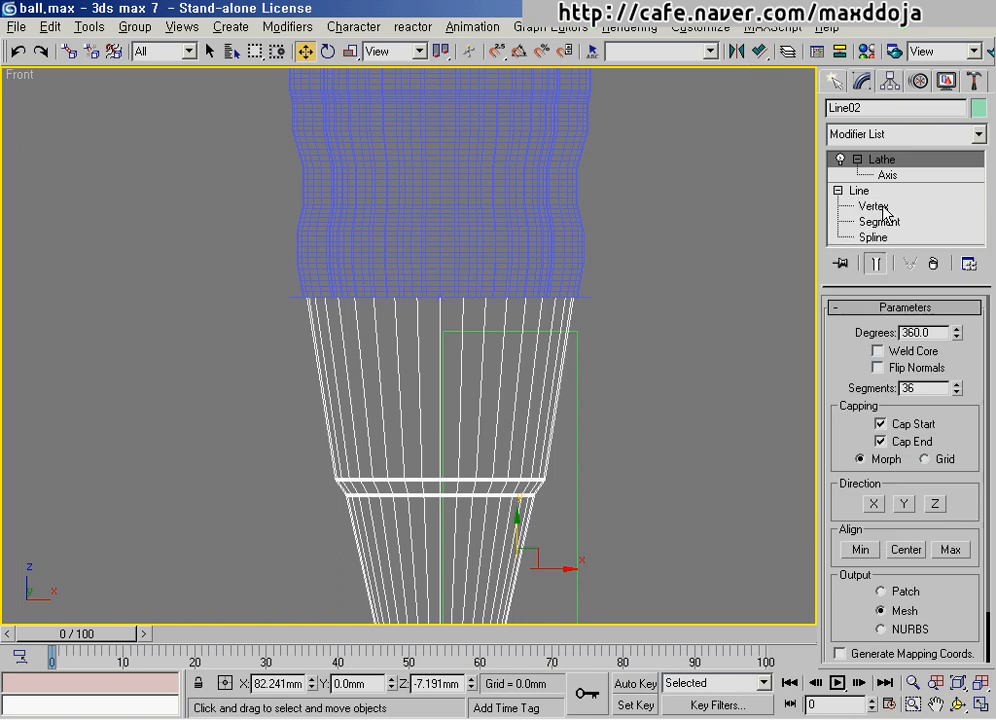
{"action": "left_click", "coordinate": [874, 206]}
{"action": "scroll", "coordinate": [396, 349], "scroll_direction": "up", "scroll_amount": 3}
{"action": "middle_click_drag", "start_coordinate": [396, 349], "coordinate": [430, 348]}
{"action": "scroll", "coordinate": [268, 350], "scroll_direction": "up", "scroll_amount": 3}
{"action": "scroll", "coordinate": [268, 345], "scroll_direction": "up", "scroll_amount": 2}
{"action": "left_click_drag", "start_coordinate": [396, 380], "coordinate": [331, 315]}
{"action": "middle_click_drag", "start_coordinate": [382, 359], "coordinate": [448, 341]}
{"action": "scroll", "coordinate": [448, 341], "scroll_direction": "up", "scroll_amount": 3}
{"action": "scroll", "coordinate": [453, 308], "scroll_direction": "up", "scroll_amount": 3}
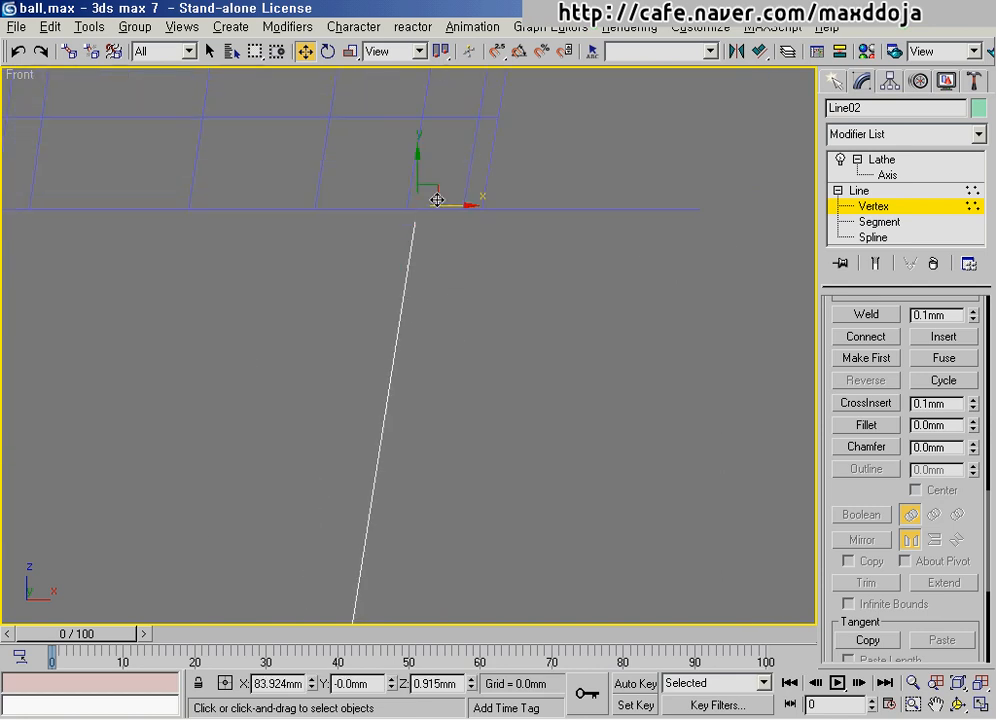
{"action": "middle_click_drag", "start_coordinate": [460, 264], "coordinate": [513, 316]}
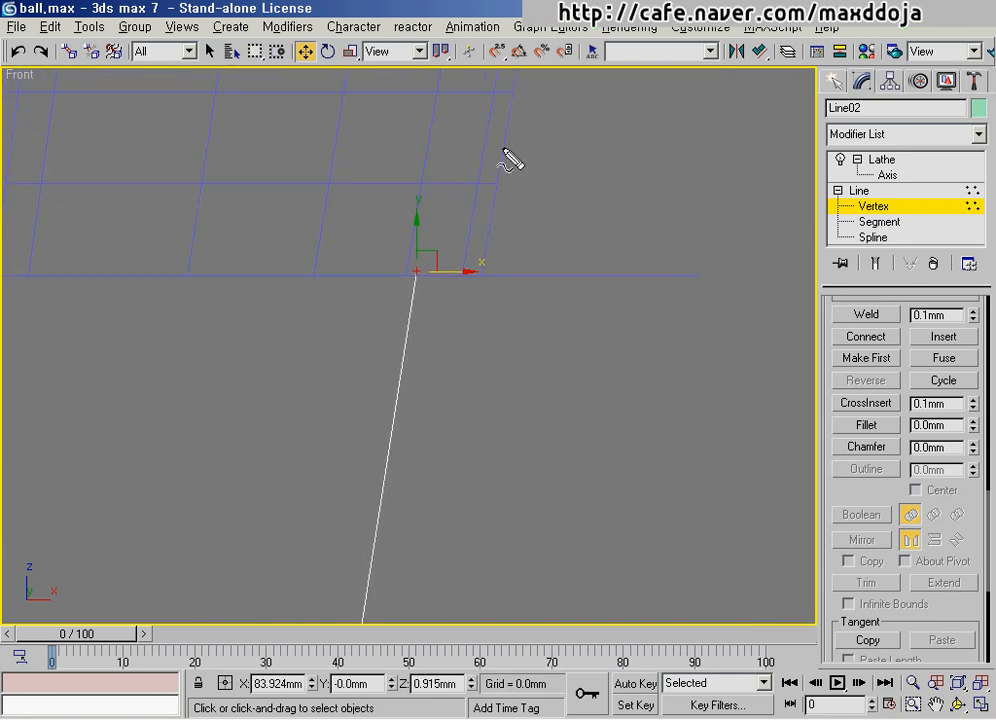
{"action": "mouse_move", "coordinate": [502, 145]}
{"action": "left_mouse_down"}
{"action": "mouse_move", "coordinate": [482, 280]}
{"action": "mouse_move", "coordinate": [488, 272]}
{"action": "left_mouse_up"}
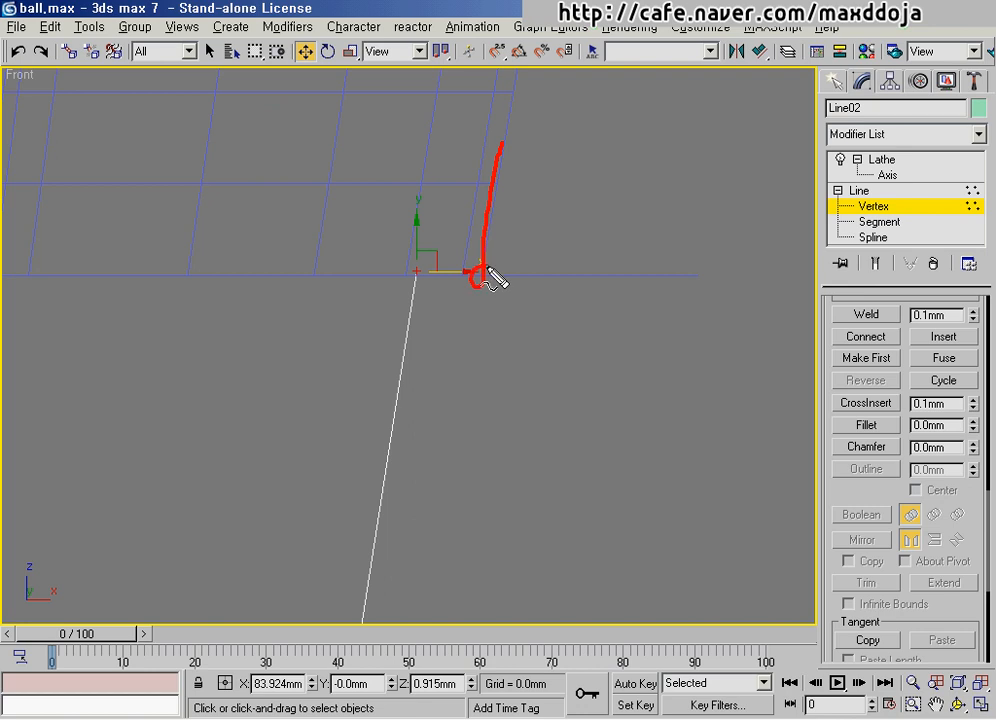
{"action": "key", "text": "Escape"}
{"action": "key", "text": "Escape"}
{"action": "left_click_drag", "start_coordinate": [436, 252], "coordinate": [499, 255]}
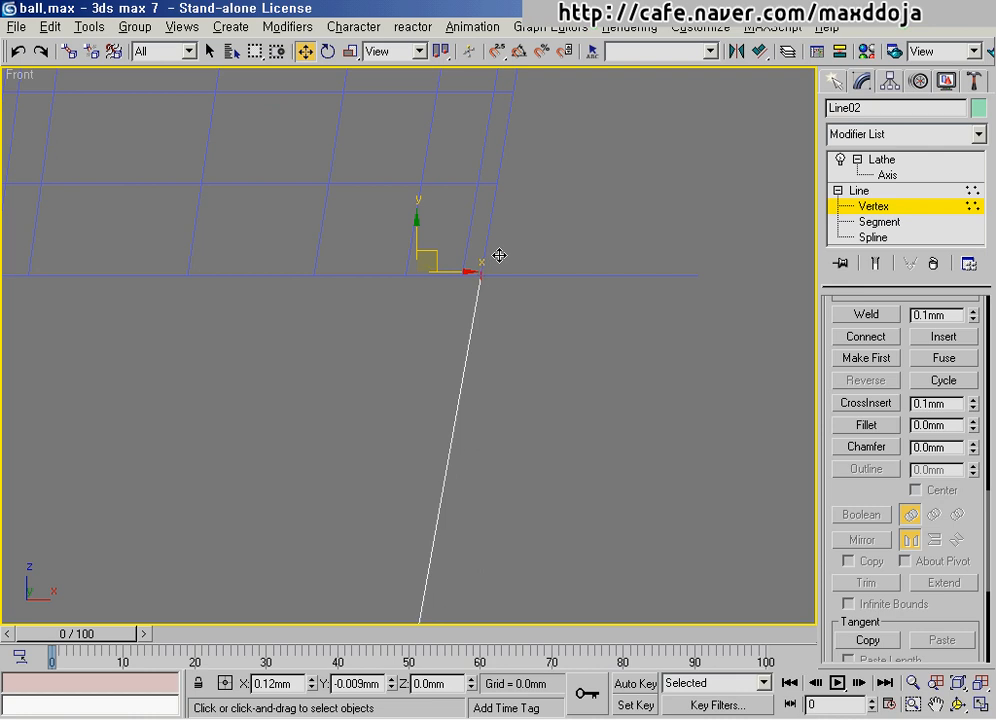
{"action": "left_click", "coordinate": [936, 206]}
{"action": "left_click", "coordinate": [920, 161]}
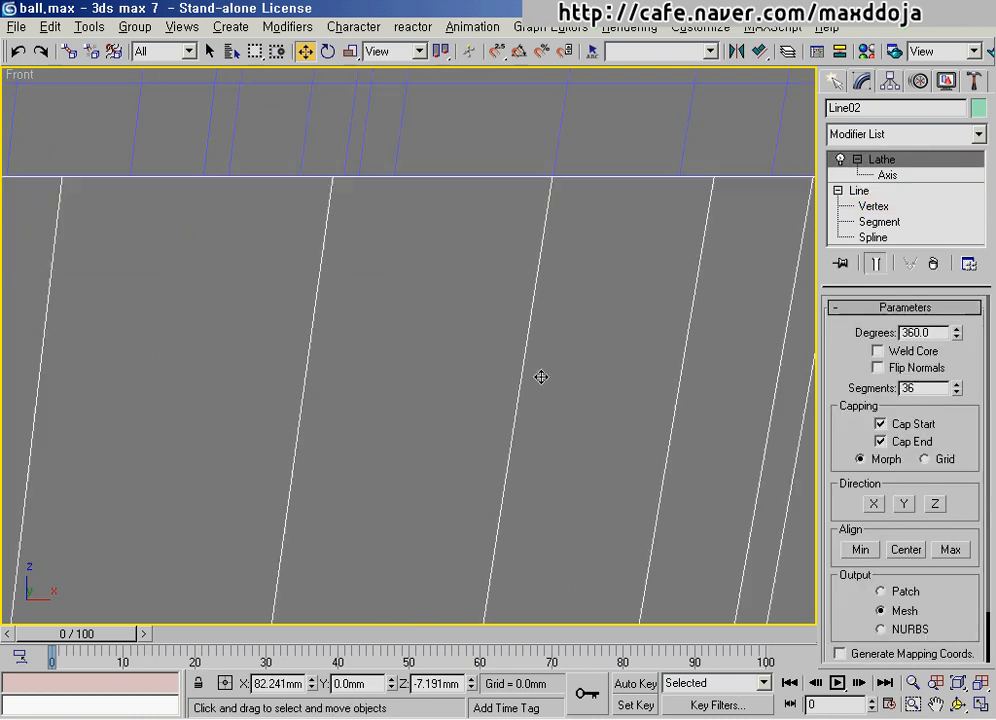
- Examine the shaded tip and its joint with the pen body in the perspective view
{"action": "scroll", "coordinate": [541, 377], "scroll_direction": "down", "scroll_amount": 10}
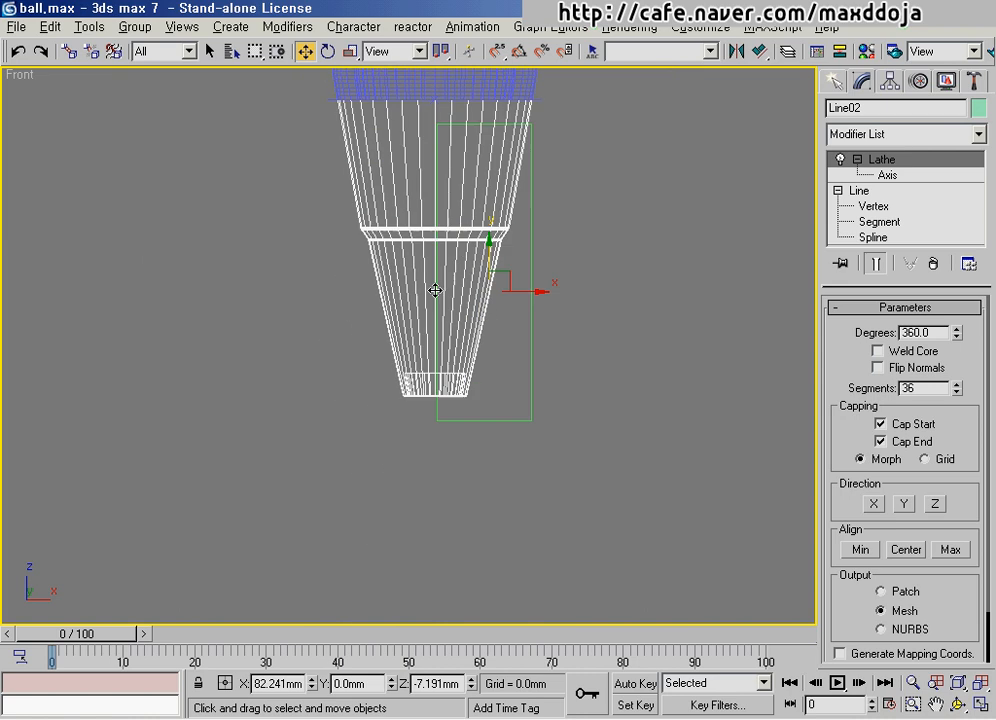
{"action": "middle_click_drag", "start_coordinate": [423, 313], "coordinate": [391, 373]}
{"action": "key", "text": "p"}
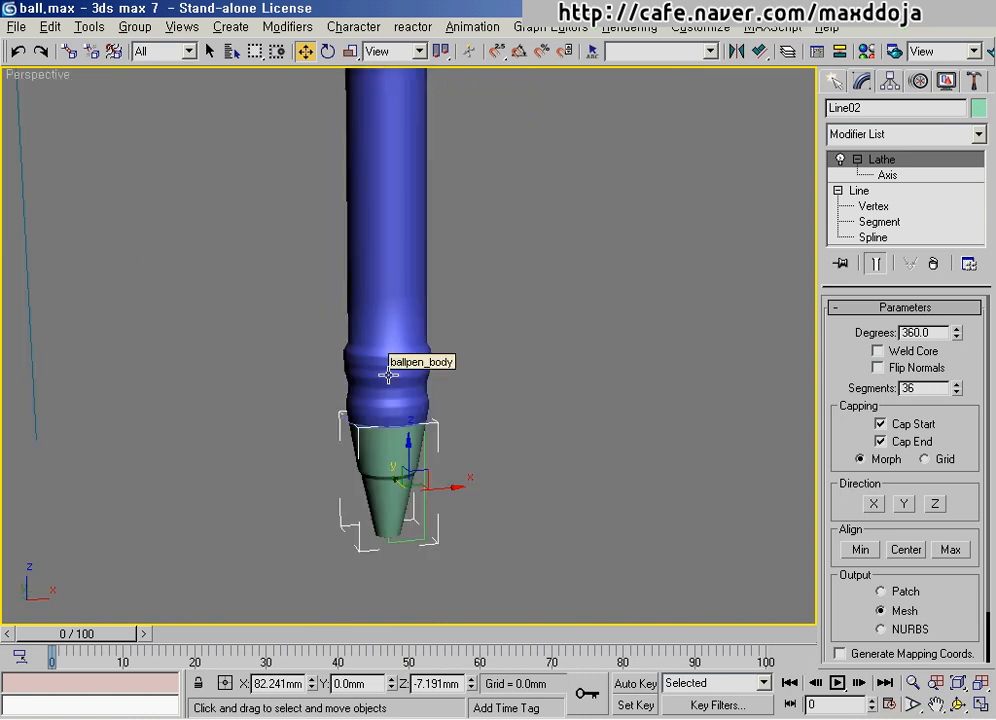
{"action": "key", "text": "ctrl+alt+z"}
{"action": "middle_click_drag", "start_coordinate": [509, 411], "coordinate": [409, 289], "text": "alt"}
{"action": "scroll", "coordinate": [409, 289], "scroll_direction": "up", "scroll_amount": 5}
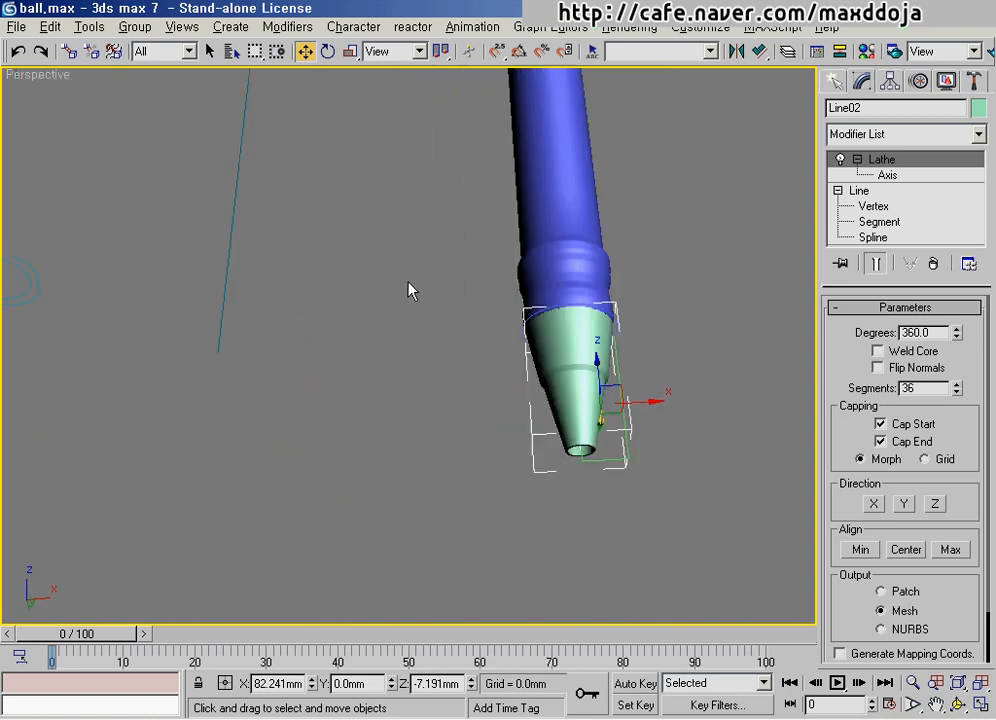
- Inspect the fit between the tip and the pen body and the body's upper end in the front wireframe view
{"action": "mouse_move", "coordinate": [522, 321]}
{"action": "middle_mouse_down"}
{"action": "mouse_move", "coordinate": [441, 275]}
{"action": "mouse_move", "coordinate": [418, 225]}
{"action": "mouse_move", "coordinate": [520, 300]}
{"action": "middle_mouse_up"}
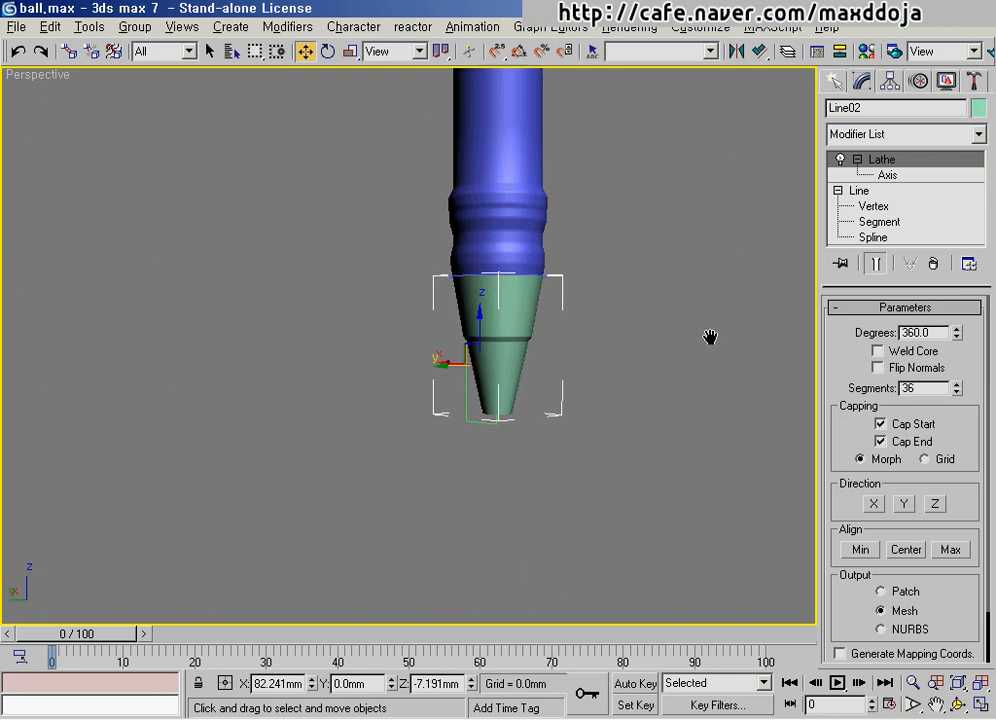
{"action": "middle_click_drag", "start_coordinate": [677, 332], "coordinate": [502, 330], "text": "alt"}
{"action": "key", "text": "f"}
{"action": "key", "text": "ctrl+alt+z"}
{"action": "middle_click_drag", "start_coordinate": [551, 518], "coordinate": [516, 350]}
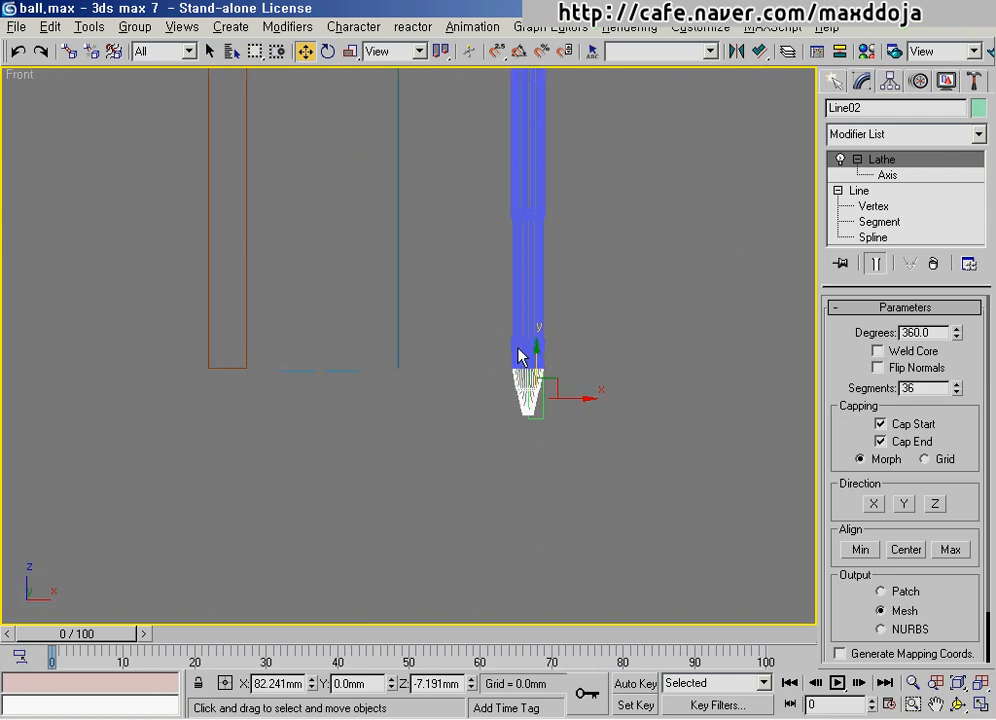
{"action": "scroll", "coordinate": [583, 411], "scroll_direction": "up", "scroll_amount": 4}
{"action": "middle_click_drag", "start_coordinate": [725, 480], "coordinate": [369, 216]}
{"action": "scroll", "coordinate": [369, 216], "scroll_direction": "up", "scroll_amount": 5}
{"action": "middle_click_drag", "start_coordinate": [347, 166], "coordinate": [376, 343]}
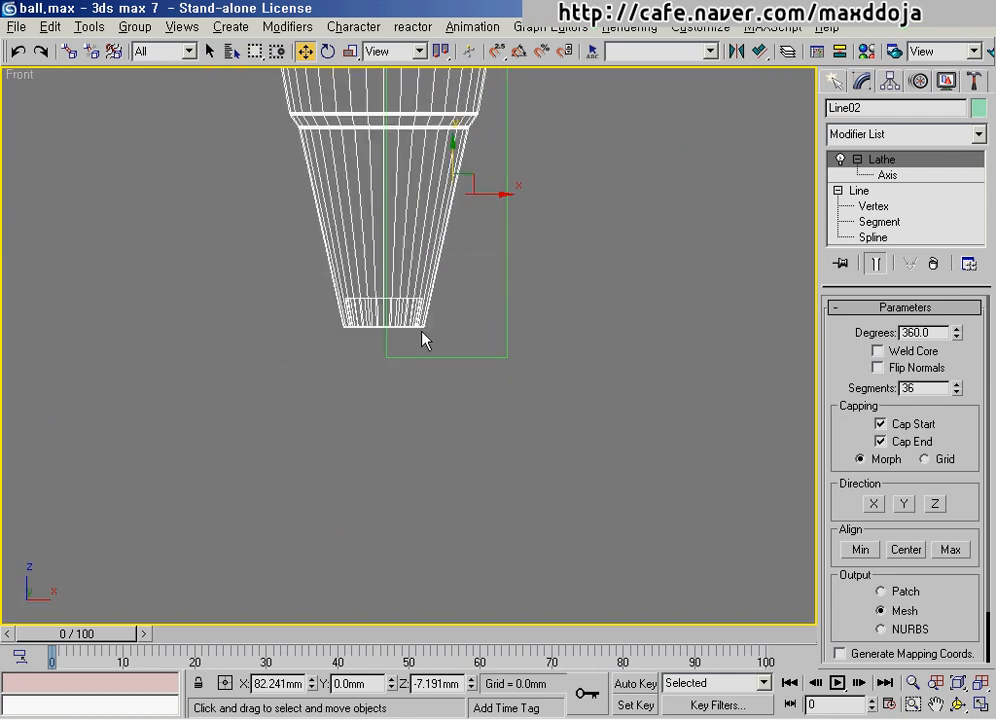
{"action": "middle_click_drag", "start_coordinate": [398, 197], "coordinate": [402, 407]}
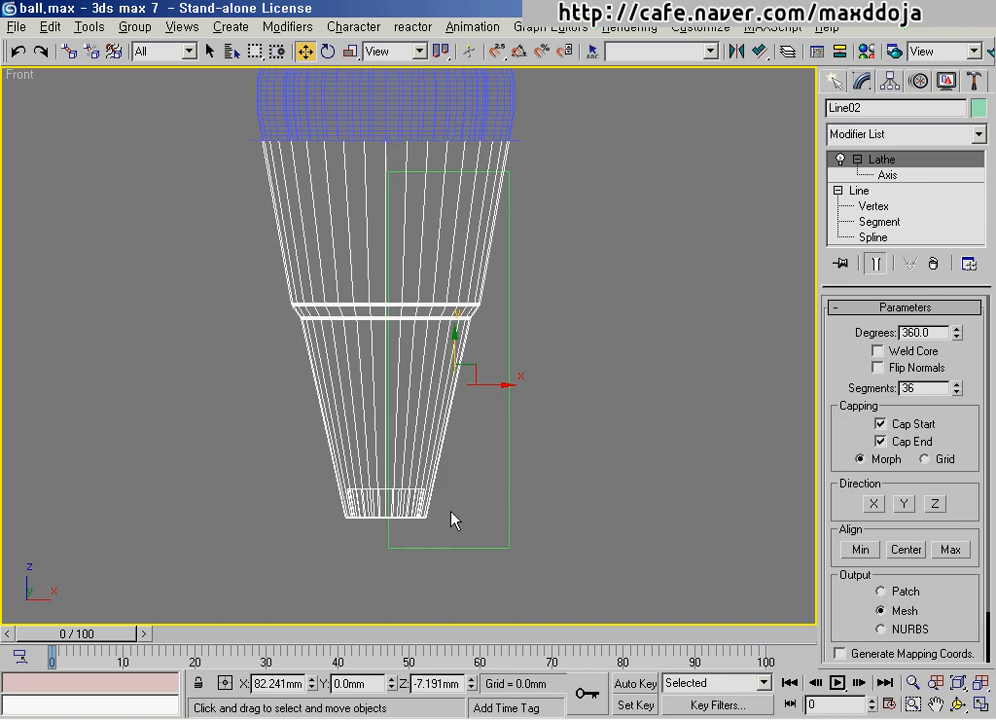
{"action": "middle_click_drag", "start_coordinate": [314, 372], "coordinate": [338, 513]}
{"action": "scroll", "coordinate": [338, 513], "scroll_direction": "down", "scroll_amount": 7}
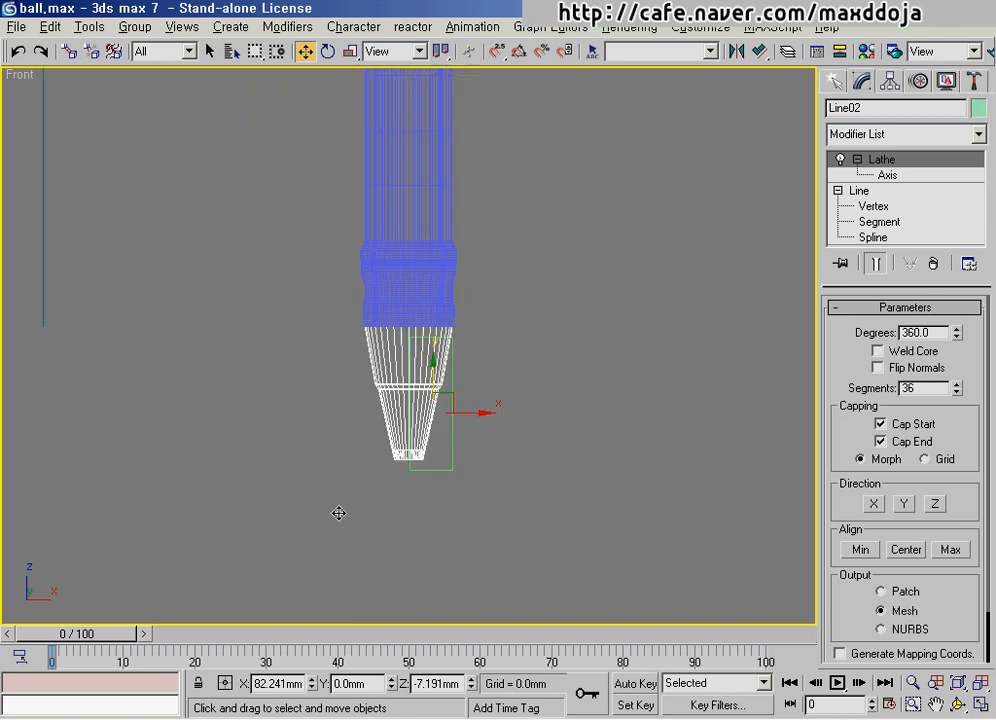
{"action": "middle_click_drag", "start_coordinate": [367, 249], "coordinate": [364, 615]}
{"action": "middle_click_drag", "start_coordinate": [381, 228], "coordinate": [388, 276]}
{"action": "scroll", "coordinate": [396, 320], "scroll_direction": "up", "scroll_amount": 3}
{"action": "middle_click_drag", "start_coordinate": [412, 447], "coordinate": [409, 420]}
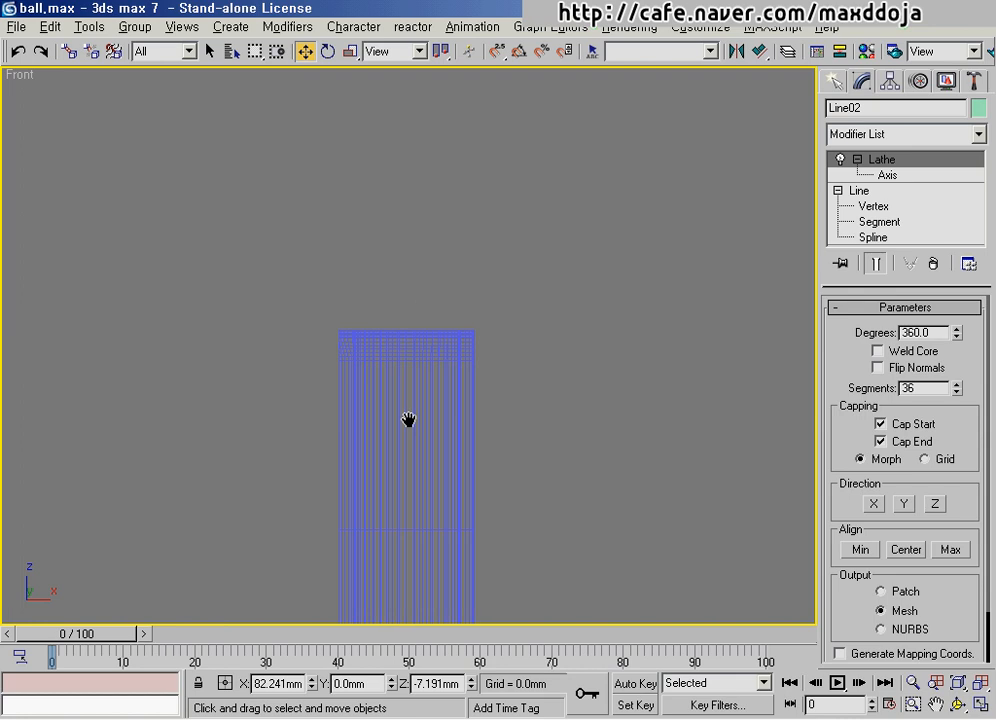
{"action": "scroll", "coordinate": [407, 393], "scroll_direction": "down", "scroll_amount": 5}
{"action": "middle_click_drag", "start_coordinate": [445, 590], "coordinate": [491, 300]}
{"action": "scroll", "coordinate": [480, 349], "scroll_direction": "up", "scroll_amount": 3}
{"action": "scroll", "coordinate": [345, 311], "scroll_direction": "up", "scroll_amount": 2}
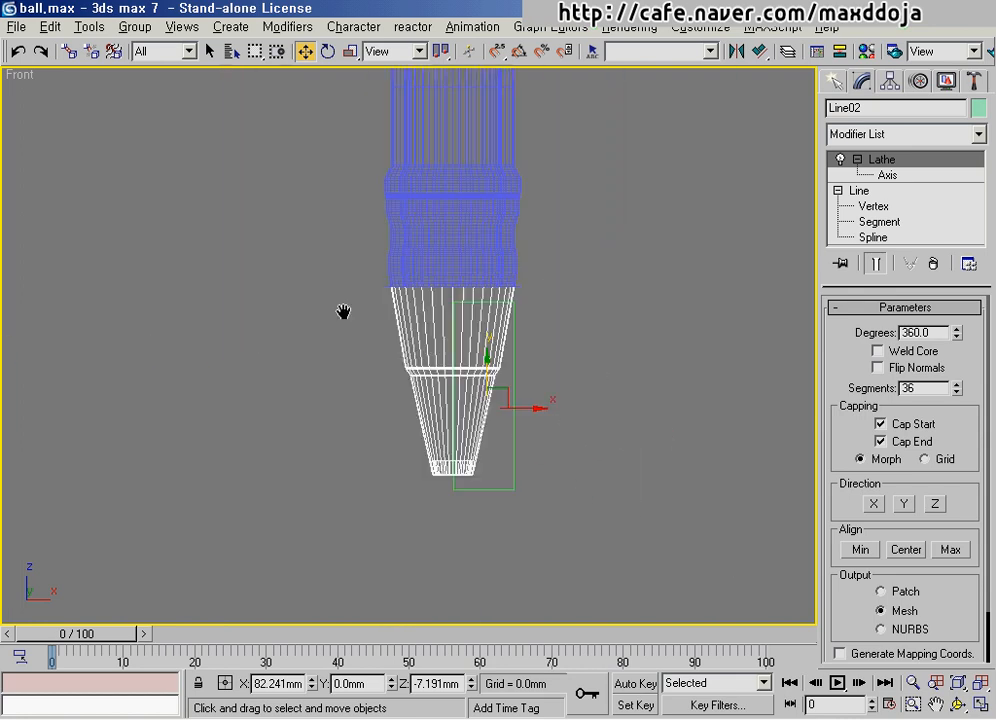
- Rename the lathed tip object as Ballpen_cap
{"action": "middle_click_drag", "start_coordinate": [345, 311], "coordinate": [369, 351]}
{"action": "double_click", "coordinate": [910, 110]}
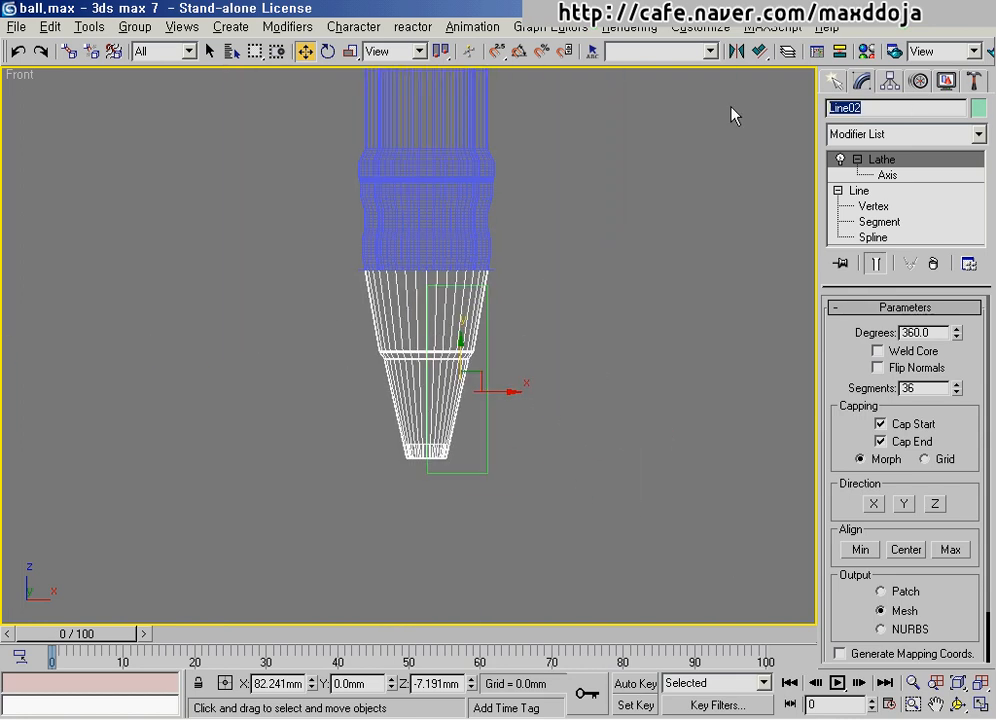
{"action": "type", "text": "Ballpen_cap"}
- Draw a guide rectangle about 14 mm long and 4.6 mm wide from the pen body's upper outer corner in the front view
{"action": "scroll", "coordinate": [500, 455], "scroll_direction": "up", "scroll_amount": 2}
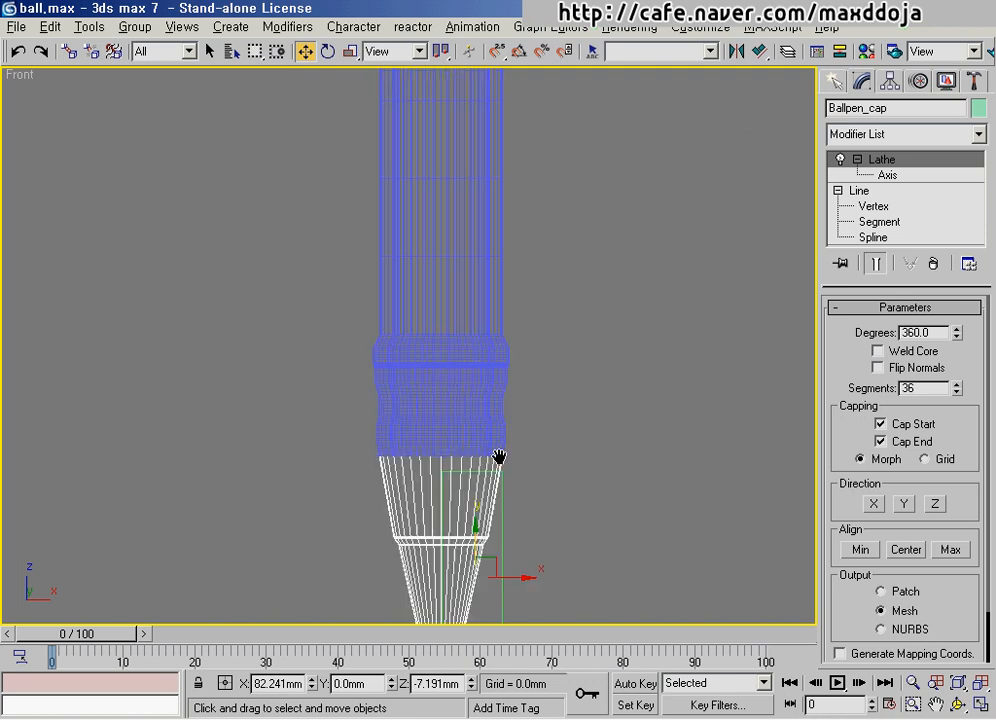
{"action": "scroll", "coordinate": [516, 251], "scroll_direction": "down", "scroll_amount": 3}
{"action": "scroll", "coordinate": [460, 340], "scroll_direction": "up", "scroll_amount": 8}
{"action": "scroll", "coordinate": [455, 258], "scroll_direction": "down", "scroll_amount": 5}
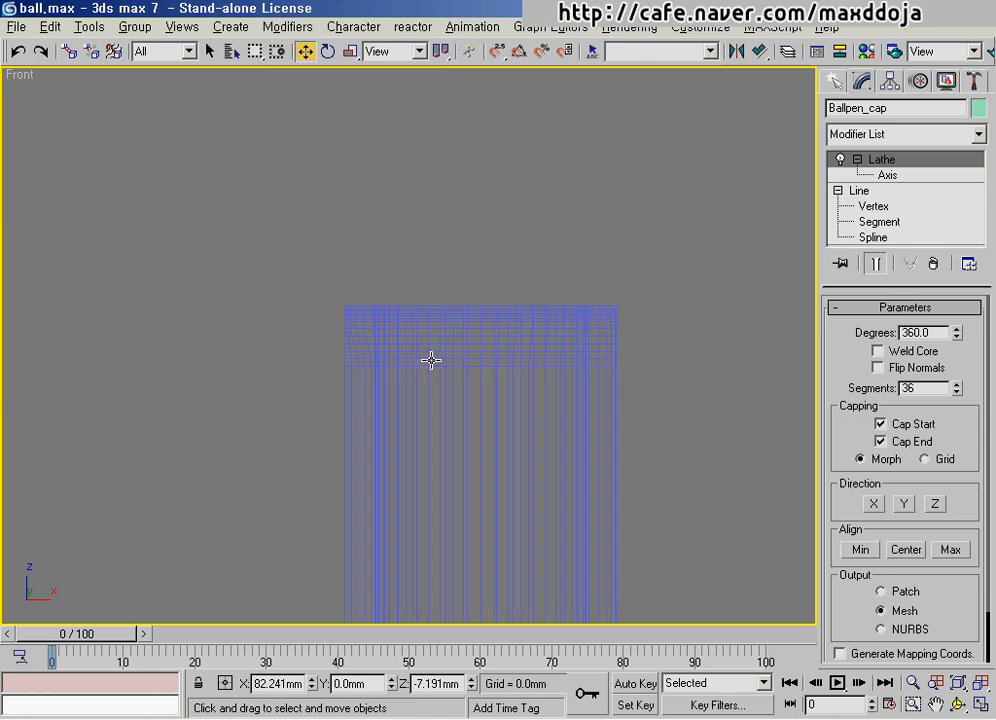
{"action": "scroll", "coordinate": [429, 357], "scroll_direction": "up", "scroll_amount": 3}
{"action": "left_click", "coordinate": [836, 81]}
{"action": "left_click", "coordinate": [860, 113]}
{"action": "left_click", "coordinate": [946, 221]}
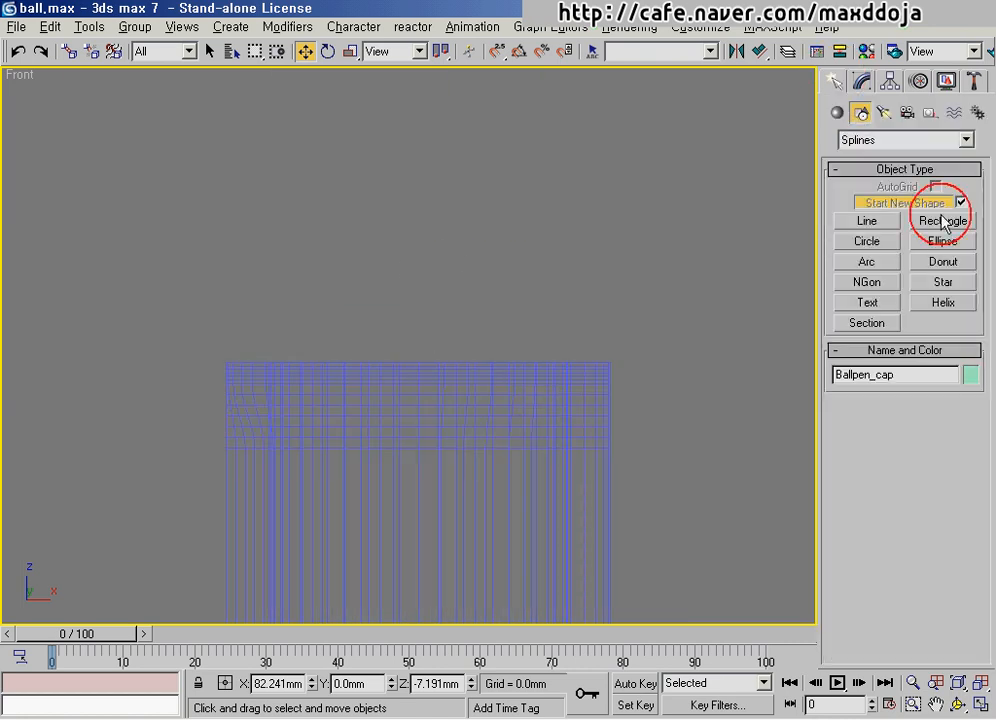
{"action": "scroll", "coordinate": [462, 422], "scroll_direction": "down", "scroll_amount": 4}
{"action": "middle_click_drag", "start_coordinate": [460, 408], "coordinate": [647, 540]}
{"action": "scroll", "coordinate": [647, 540], "scroll_direction": "up", "scroll_amount": 2}
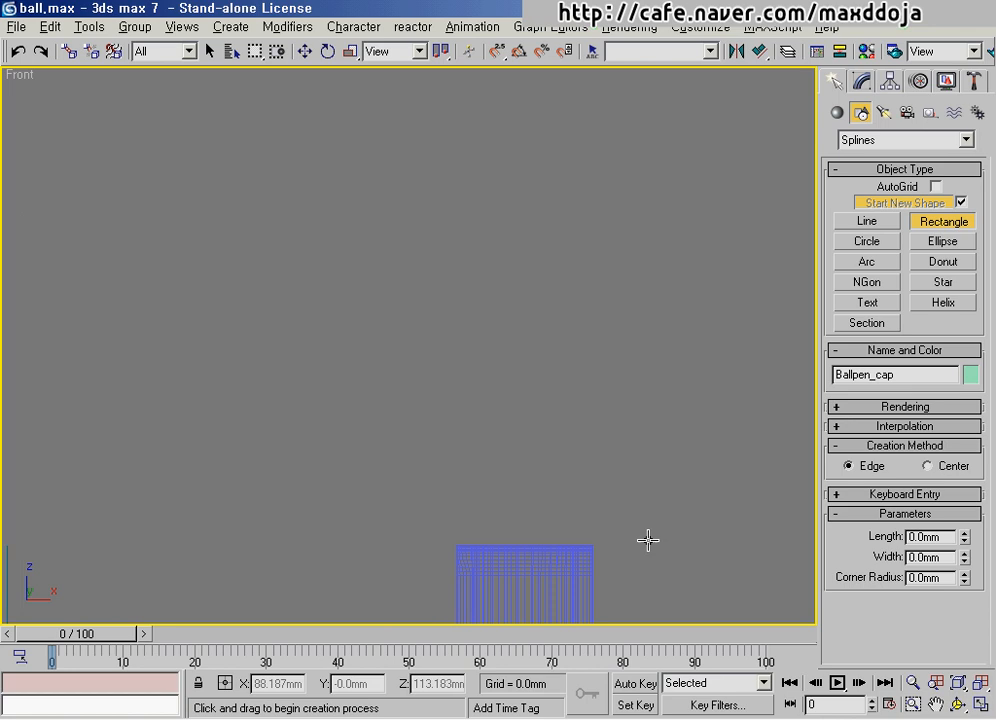
{"action": "left_click_drag", "start_coordinate": [593, 545], "coordinate": [525, 333]}
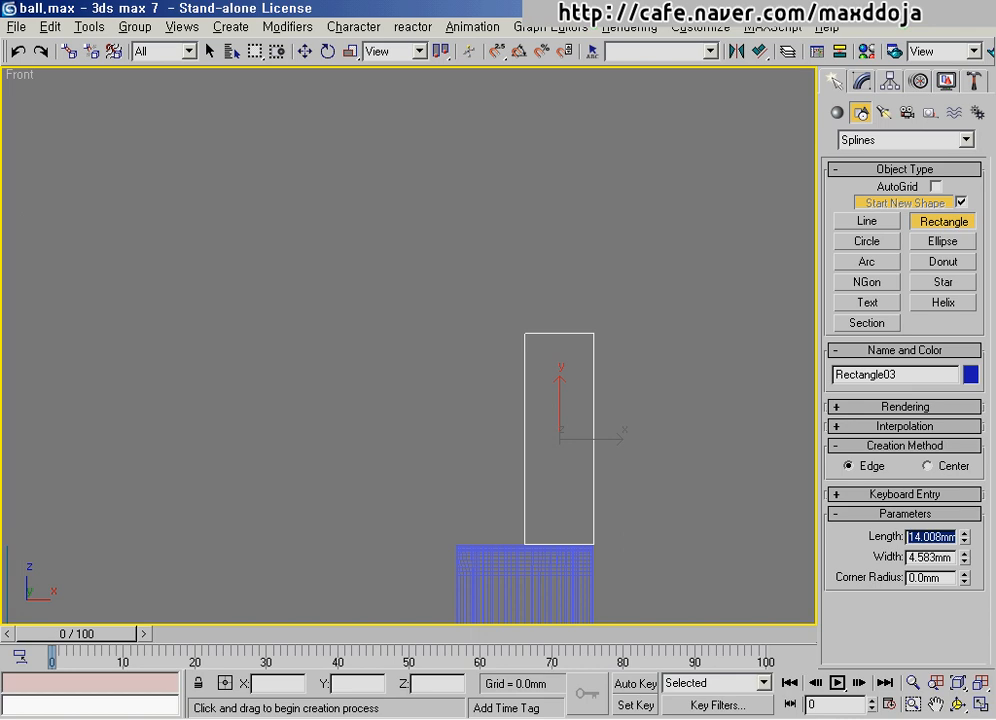
- Set the guide rectangle to 16.3 mm length and 4.5 mm width, and move it up to rest on the body's upper end
{"action": "type", "text": "16.3"}
{"action": "key", "text": "Tab"}
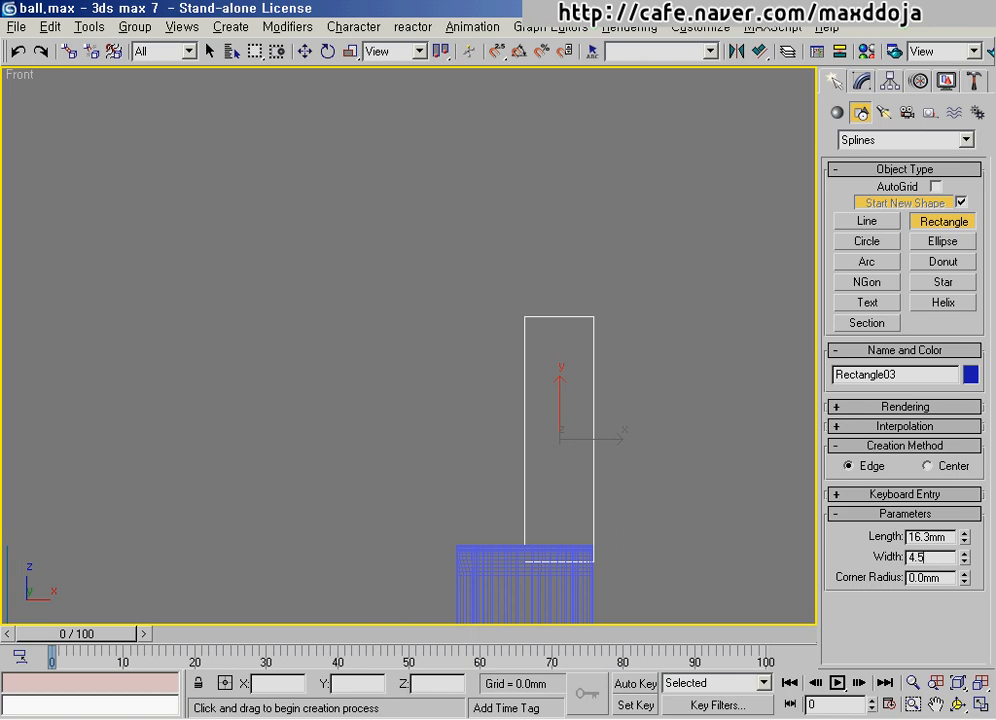
{"action": "key", "text": "Return"}
{"action": "right_click", "coordinate": [642, 431]}
{"action": "left_click_drag", "start_coordinate": [574, 420], "coordinate": [573, 402]}
- Start a line profile at the rectangle's upper inner corner, with a shallow wavy top and a long side slanting outward down to a small step
{"action": "middle_click_drag", "start_coordinate": [565, 435], "coordinate": [475, 357]}
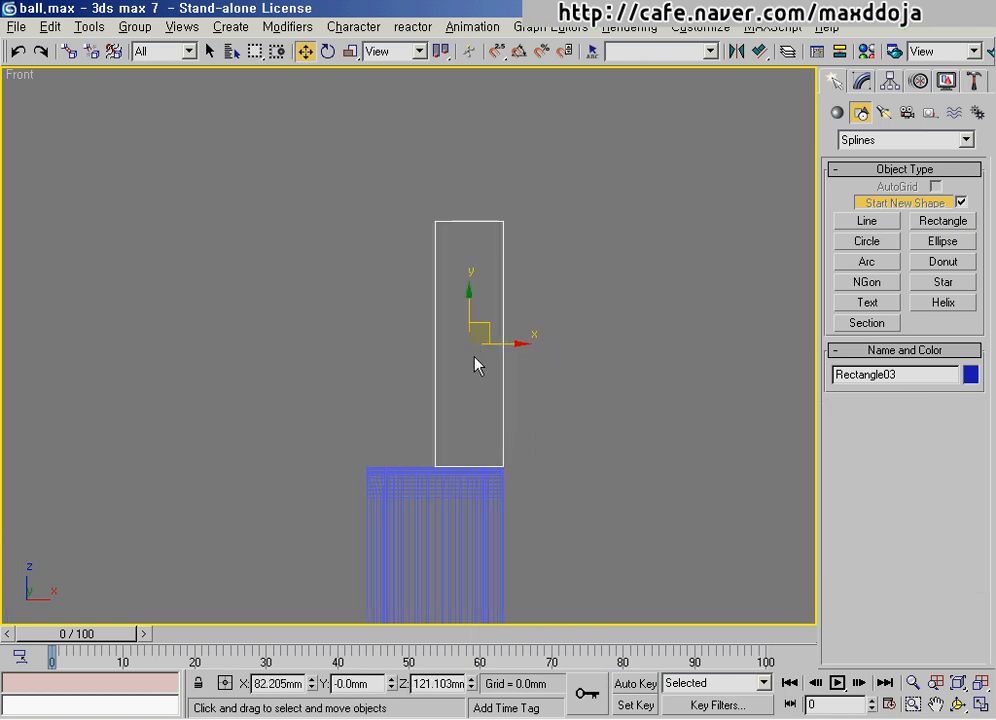
{"action": "scroll", "coordinate": [475, 365], "scroll_direction": "up", "scroll_amount": 3}
{"action": "left_click", "coordinate": [867, 221]}
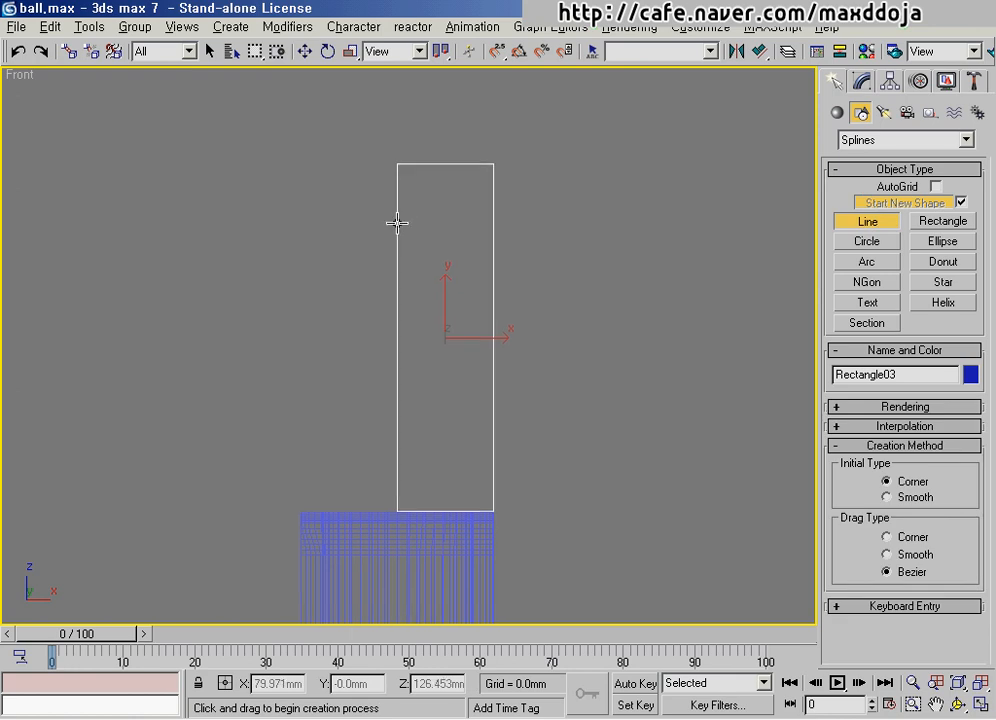
{"action": "middle_click_drag", "start_coordinate": [396, 228], "coordinate": [393, 233]}
{"action": "middle_click_drag", "start_coordinate": [397, 176], "coordinate": [390, 194]}
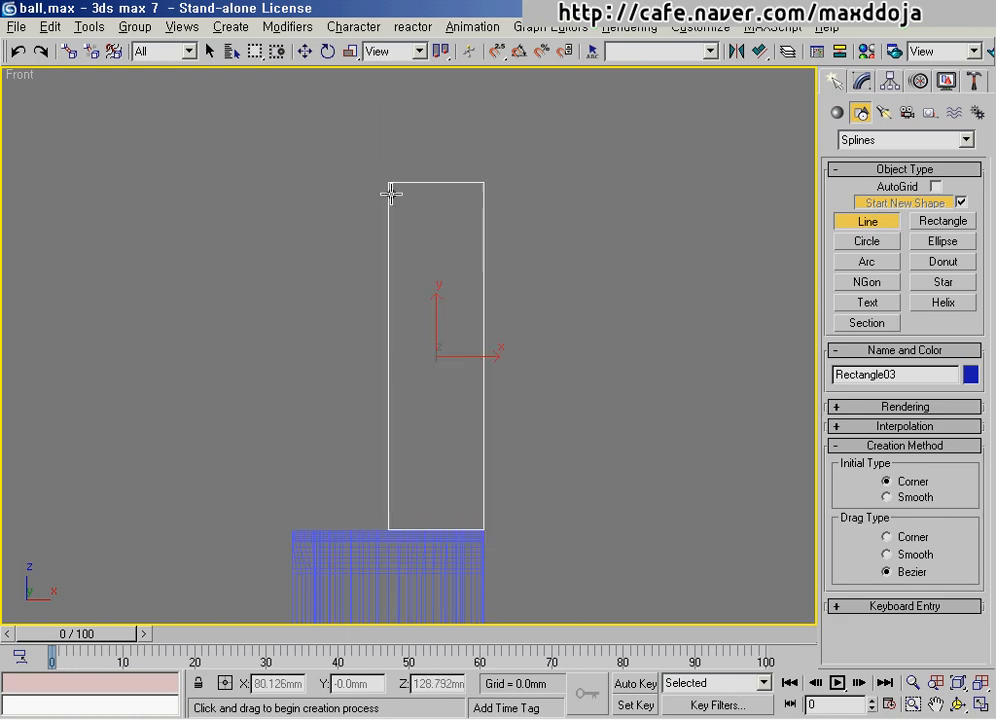
{"action": "left_click", "coordinate": [390, 184]}
{"action": "left_click", "coordinate": [402, 188]}
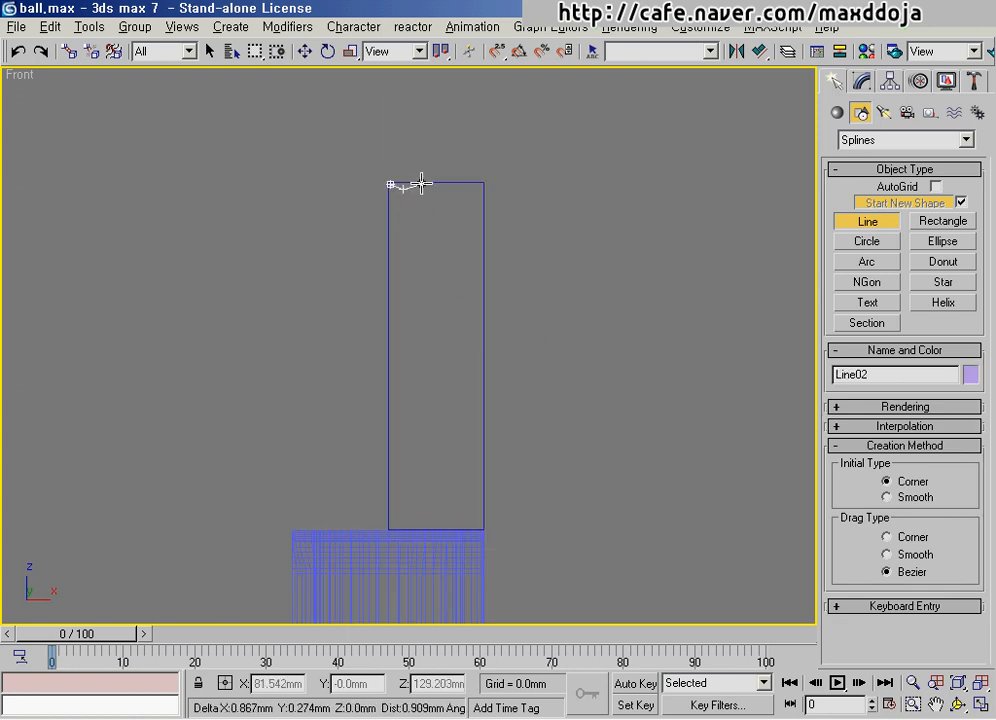
{"action": "left_click", "coordinate": [420, 184]}
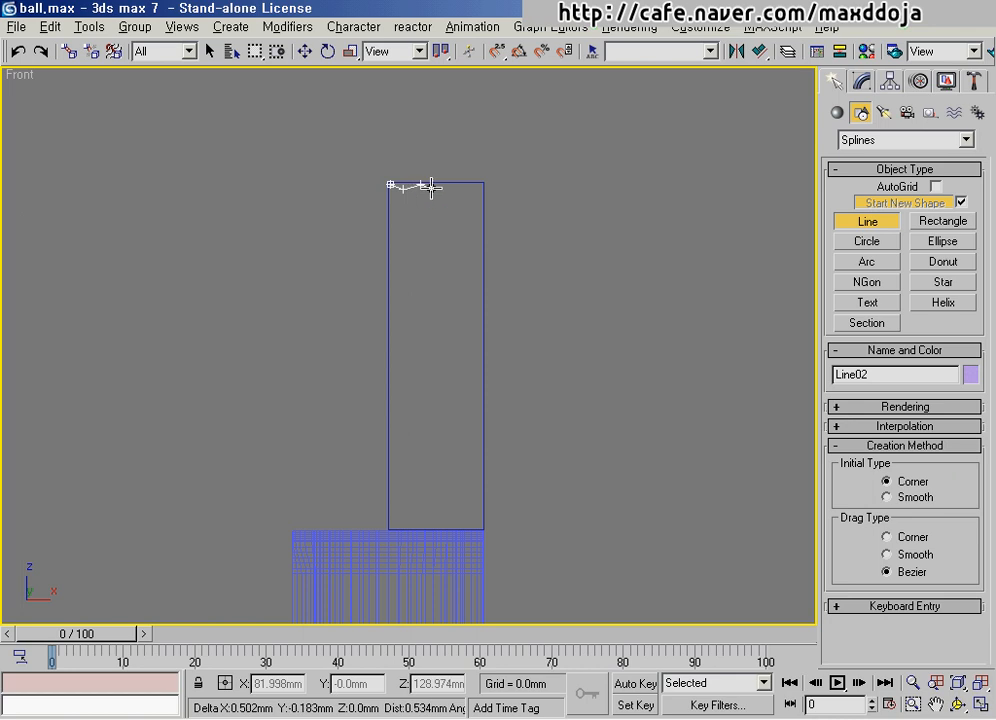
{"action": "left_click", "coordinate": [433, 189]}
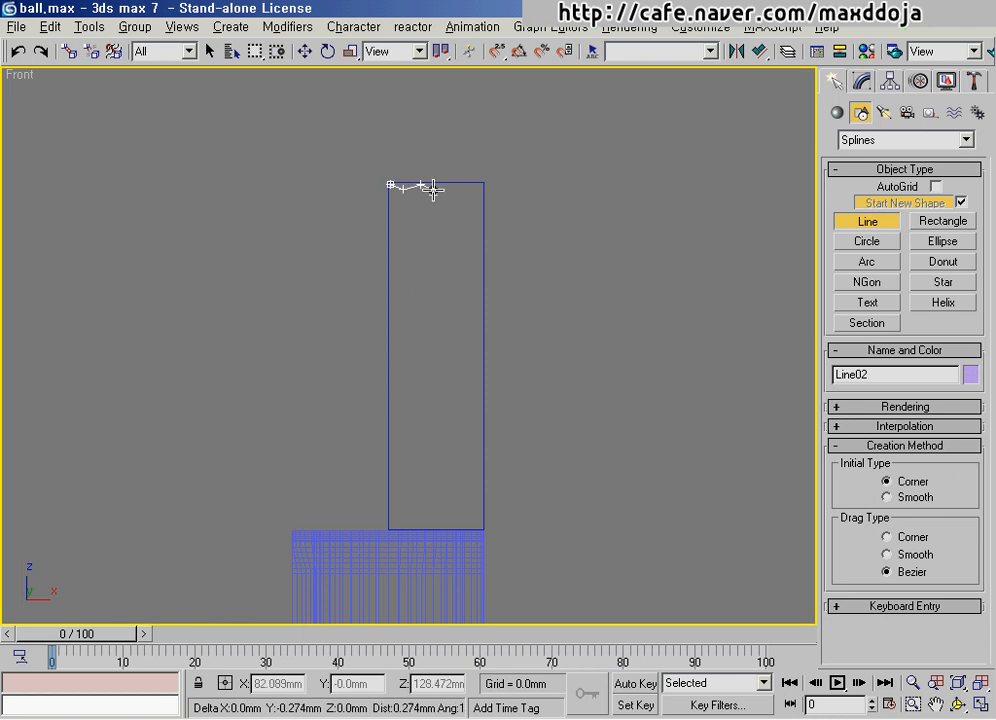
{"action": "left_click", "coordinate": [461, 381]}
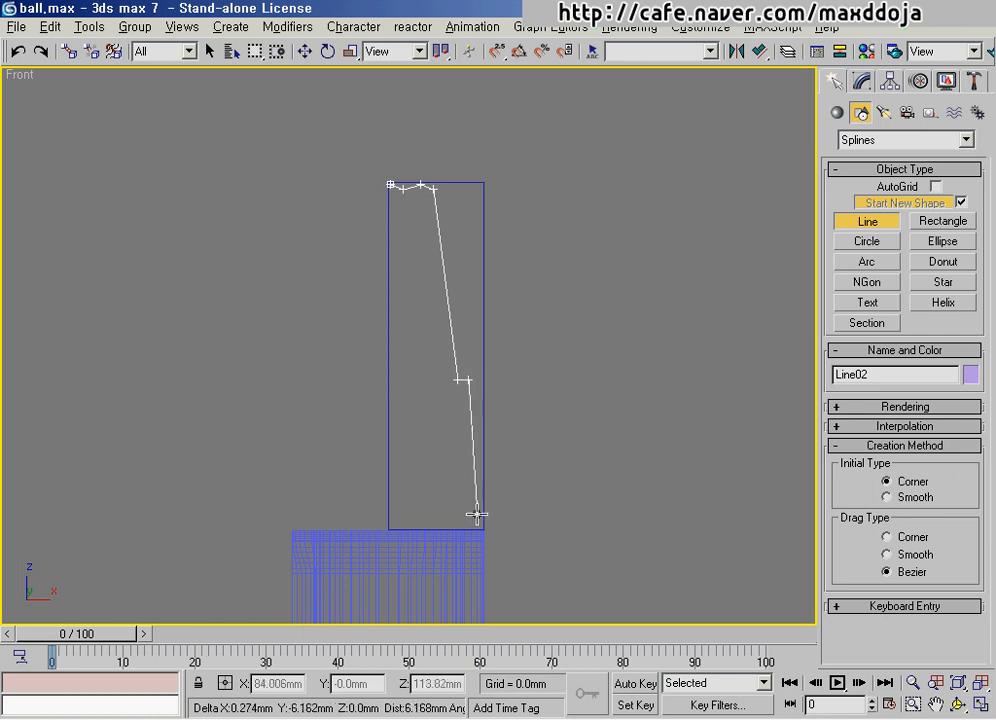
- Continue the profile down to a small outward step, then to the rectangle's lower outer corner, and finish with a short inward segment
{"action": "scroll", "coordinate": [469, 505], "scroll_direction": "up", "scroll_amount": 2}
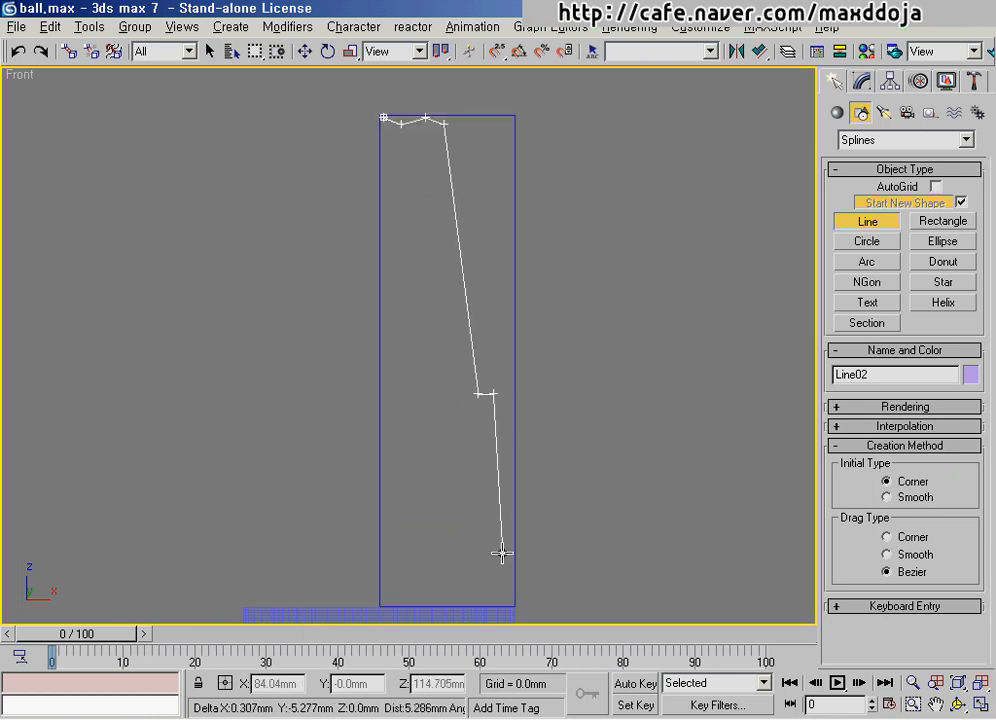
{"action": "left_click", "coordinate": [506, 587]}
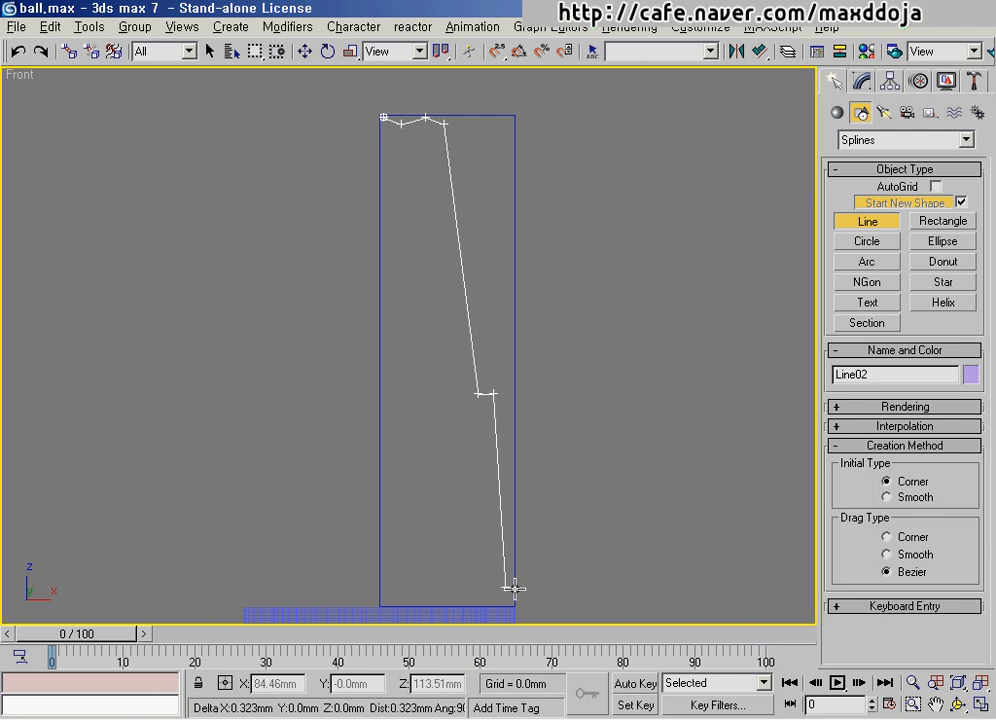
{"action": "left_click", "coordinate": [514, 588]}
{"action": "left_click", "coordinate": [515, 606]}
{"action": "left_click", "coordinate": [507, 606]}
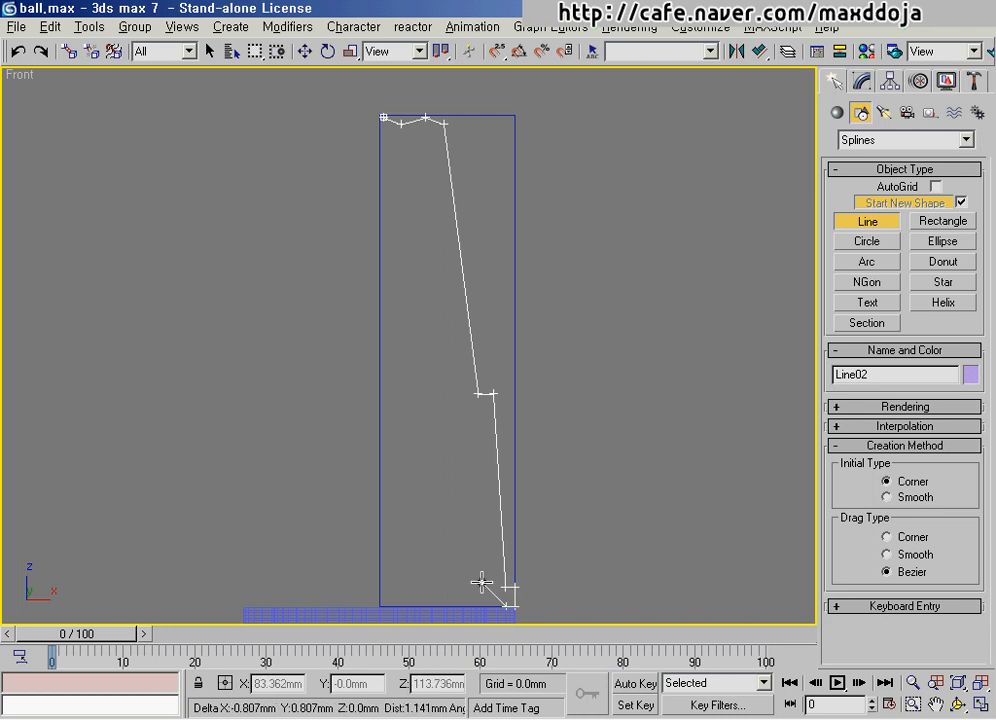
{"action": "right_click", "coordinate": [482, 583]}
- Edit the line's vertices and align its two lower outer vertices with the outer edge of the guide rectangle
{"action": "middle_click_drag", "start_coordinate": [491, 523], "coordinate": [329, 229]}
{"action": "scroll", "coordinate": [329, 229], "scroll_direction": "up", "scroll_amount": 3}
{"action": "middle_click_drag", "start_coordinate": [329, 229], "coordinate": [509, 381]}
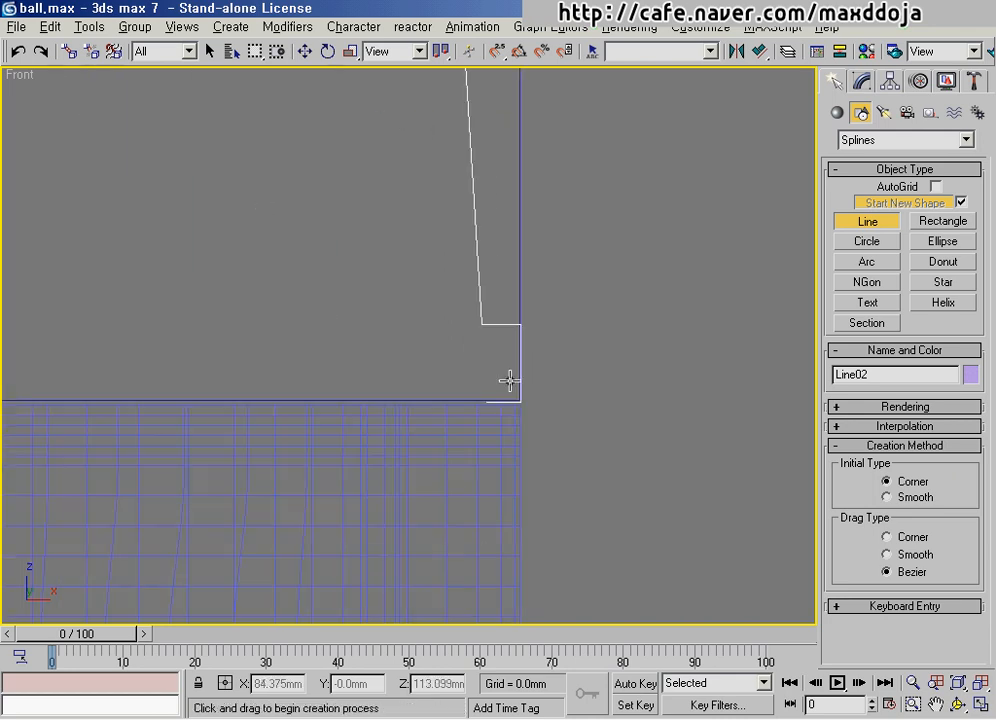
{"action": "left_click", "coordinate": [889, 81]}
{"action": "left_click", "coordinate": [837, 159]}
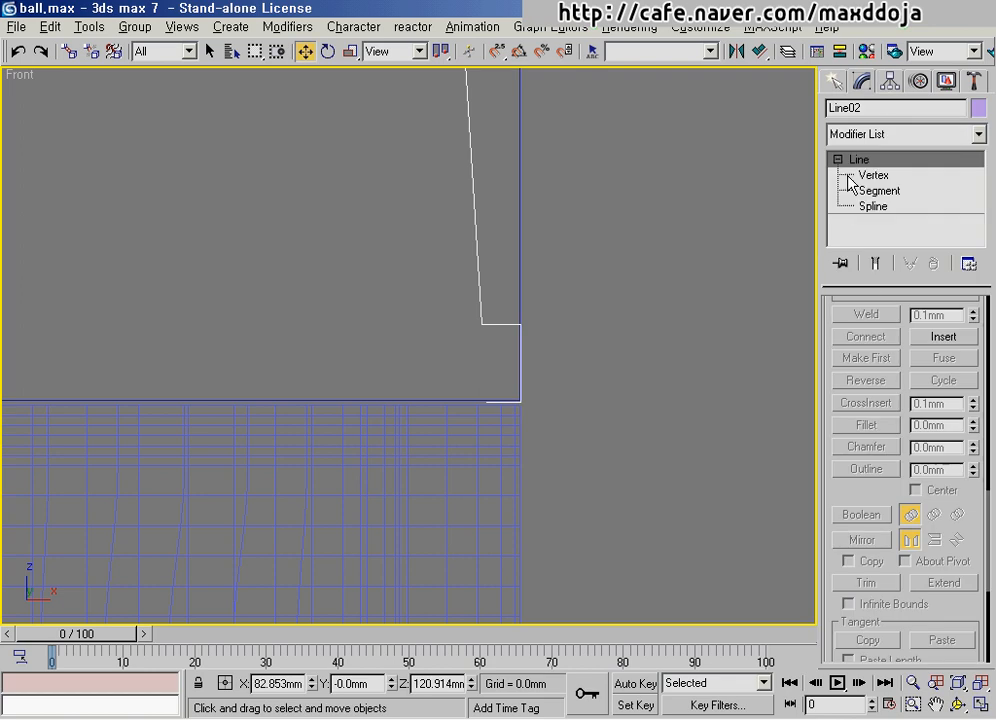
{"action": "left_click", "coordinate": [873, 175]}
{"action": "scroll", "coordinate": [496, 318], "scroll_direction": "up", "scroll_amount": 3}
{"action": "middle_click_drag", "start_coordinate": [496, 318], "coordinate": [549, 503]}
{"action": "left_click_drag", "start_coordinate": [549, 503], "coordinate": [492, 377]}
{"action": "left_click_drag", "start_coordinate": [619, 501], "coordinate": [475, 184]}
{"action": "left_click_drag", "start_coordinate": [532, 263], "coordinate": [531, 261]}
{"action": "middle_click_drag", "start_coordinate": [465, 325], "coordinate": [507, 340]}
- Narrow the small step midway down the profile and shift its vertices slightly outward toward the guide rectangle's outer edge
{"action": "scroll", "coordinate": [571, 351], "scroll_direction": "down", "scroll_amount": 10}
{"action": "scroll", "coordinate": [500, 342], "scroll_direction": "up", "scroll_amount": 3}
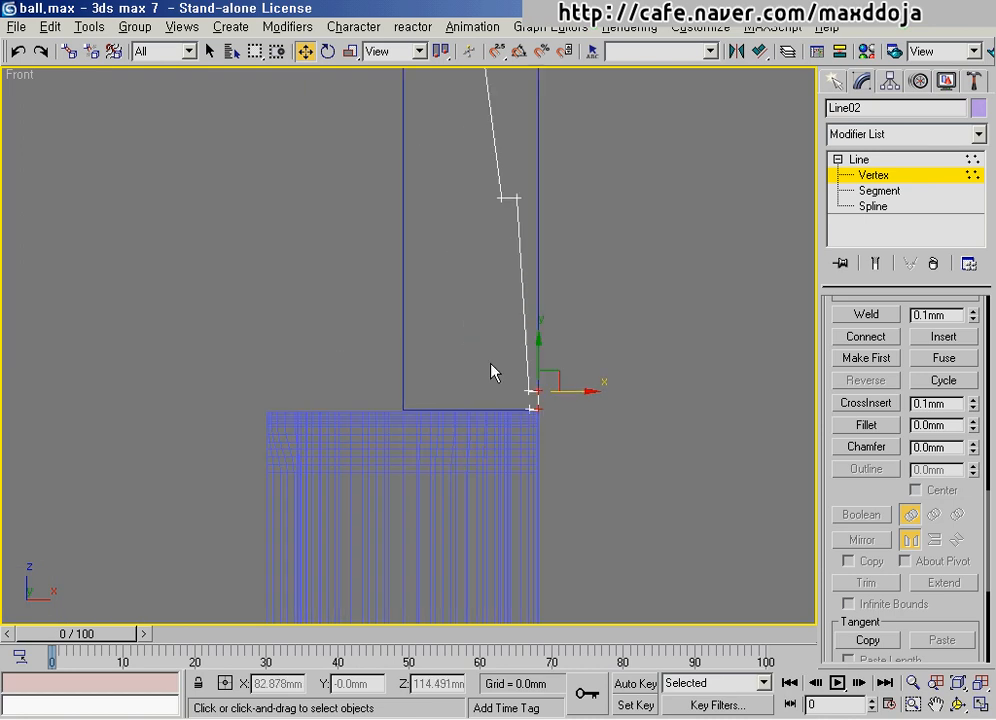
{"action": "scroll", "coordinate": [522, 396], "scroll_direction": "up", "scroll_amount": 2}
{"action": "left_click_drag", "start_coordinate": [560, 401], "coordinate": [627, 408]}
{"action": "left_click_drag", "start_coordinate": [554, 413], "coordinate": [625, 437]}
{"action": "middle_click_drag", "start_coordinate": [580, 298], "coordinate": [556, 447]}
{"action": "left_click_drag", "start_coordinate": [487, 260], "coordinate": [566, 288]}
{"action": "scroll", "coordinate": [471, 313], "scroll_direction": "down", "scroll_amount": 5}
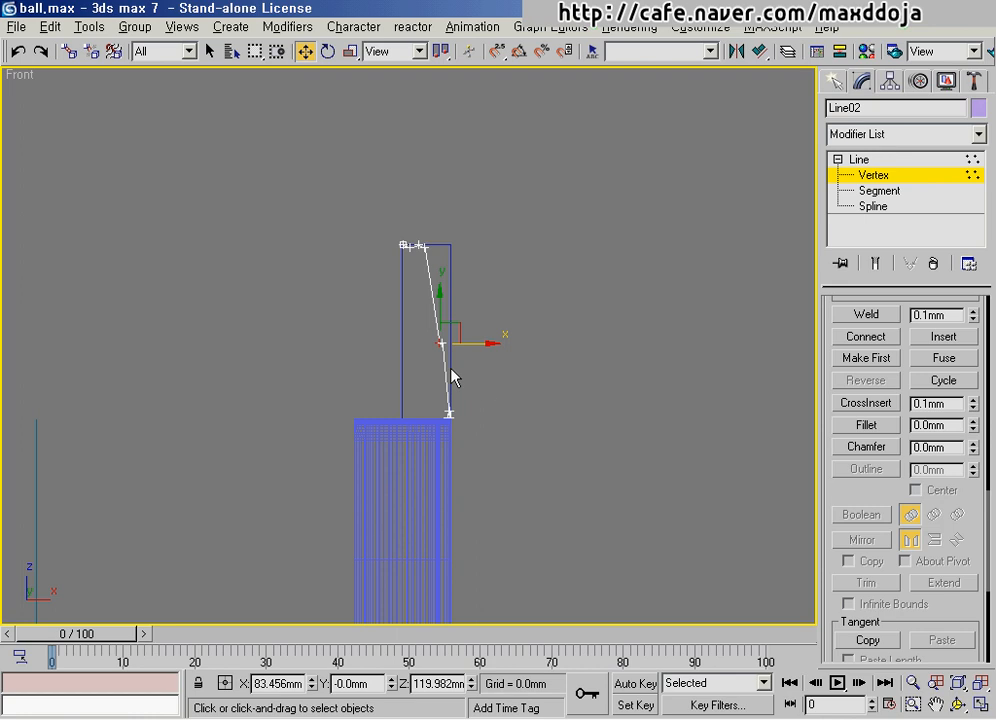
{"action": "scroll", "coordinate": [419, 368], "scroll_direction": "up", "scroll_amount": 2}
{"action": "left_click_drag", "start_coordinate": [467, 326], "coordinate": [478, 333]}
- Move the profile's starting vertex slightly inward and down onto the guide rectangle's inner edge, at about X 79.97 mm, Z 129.1 mm
{"action": "middle_click_drag", "start_coordinate": [423, 216], "coordinate": [429, 260]}
{"action": "scroll", "coordinate": [432, 263], "scroll_direction": "up", "scroll_amount": 3}
{"action": "left_click", "coordinate": [494, 322]}
{"action": "middle_click_drag", "start_coordinate": [471, 224], "coordinate": [500, 522]}
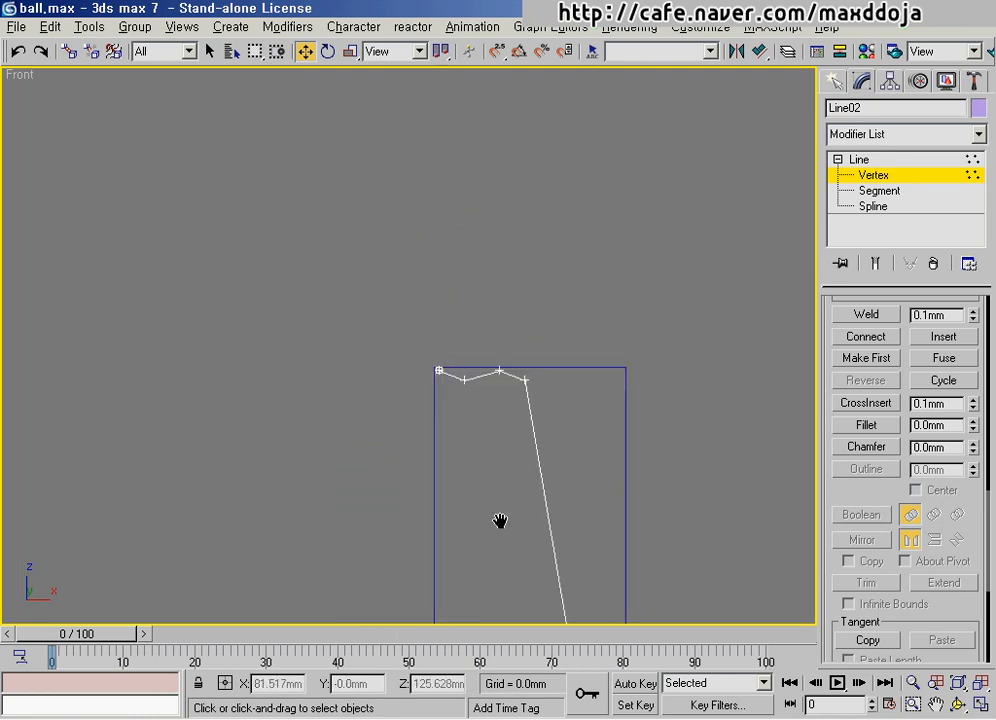
{"action": "scroll", "coordinate": [509, 379], "scroll_direction": "up", "scroll_amount": 3}
{"action": "middle_click_drag", "start_coordinate": [509, 386], "coordinate": [462, 322]}
{"action": "left_click", "coordinate": [425, 291]}
{"action": "mouse_move", "coordinate": [444, 276]}
{"action": "left_mouse_down"}
{"action": "mouse_move", "coordinate": [436, 301]}
{"action": "mouse_move", "coordinate": [433, 280]}
{"action": "left_mouse_up"}
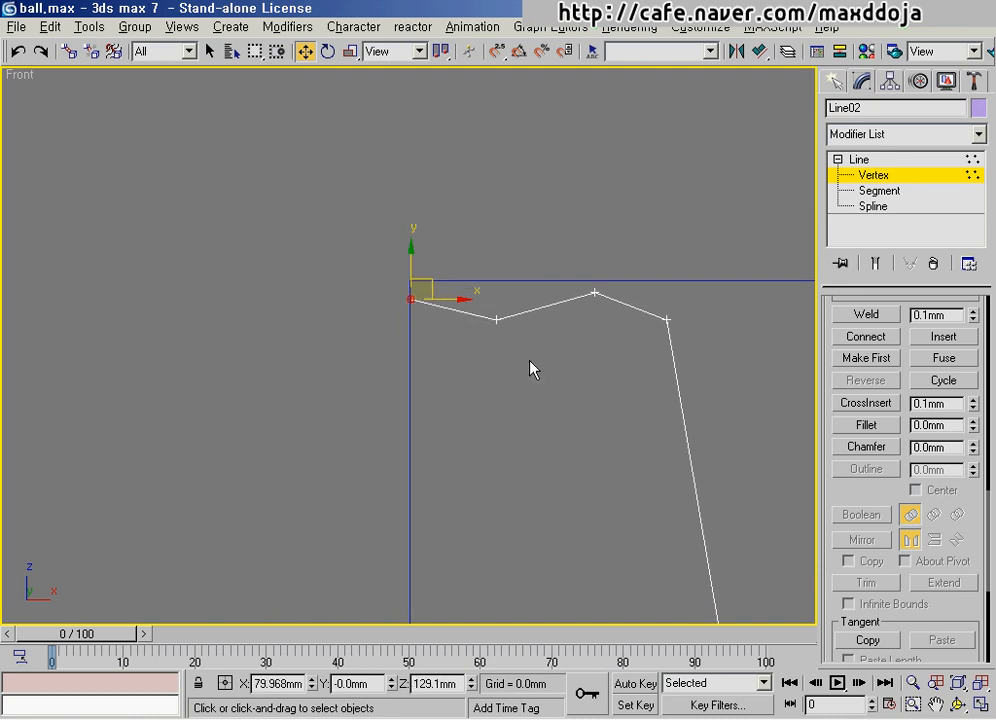
- Convert the three vertices following the start point along the profile's top to Bezier
{"action": "left_click", "coordinate": [496, 320]}
{"action": "left_click_drag", "start_coordinate": [460, 241], "coordinate": [760, 437]}
{"action": "right_click", "coordinate": [590, 287]}
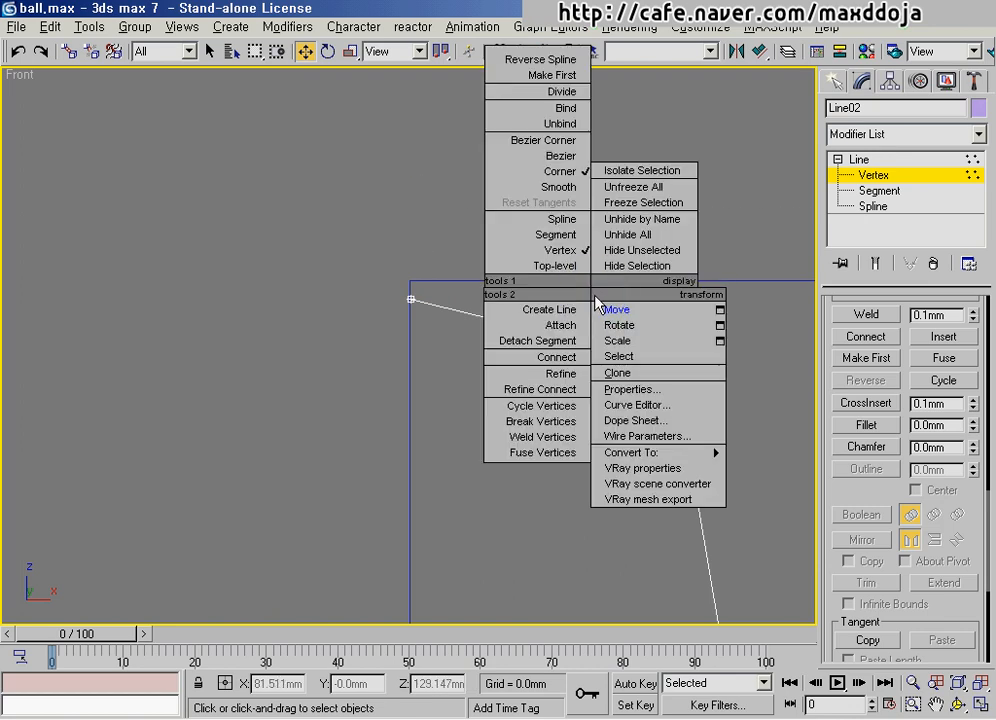
{"action": "left_click", "coordinate": [545, 157]}
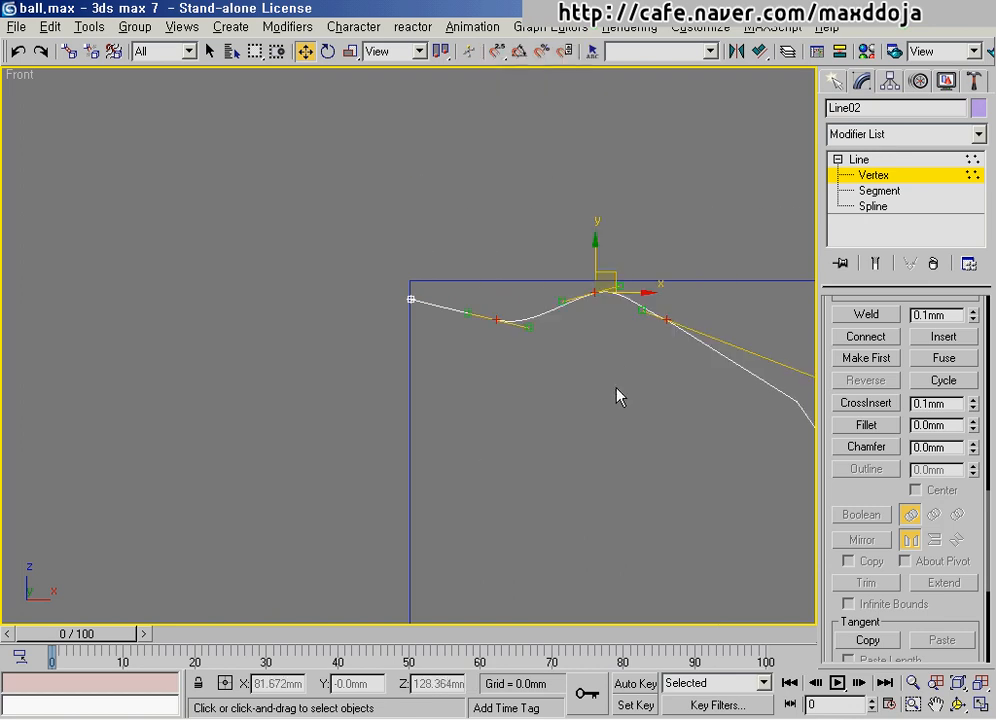
- Level the Bezier handles of the second and third vertices, and raise the third vertex almost to the rectangle's upper edge
{"action": "middle_click_drag", "start_coordinate": [618, 396], "coordinate": [522, 322]}
{"action": "left_click", "coordinate": [416, 251]}
{"action": "left_click_drag", "start_coordinate": [388, 245], "coordinate": [384, 253]}
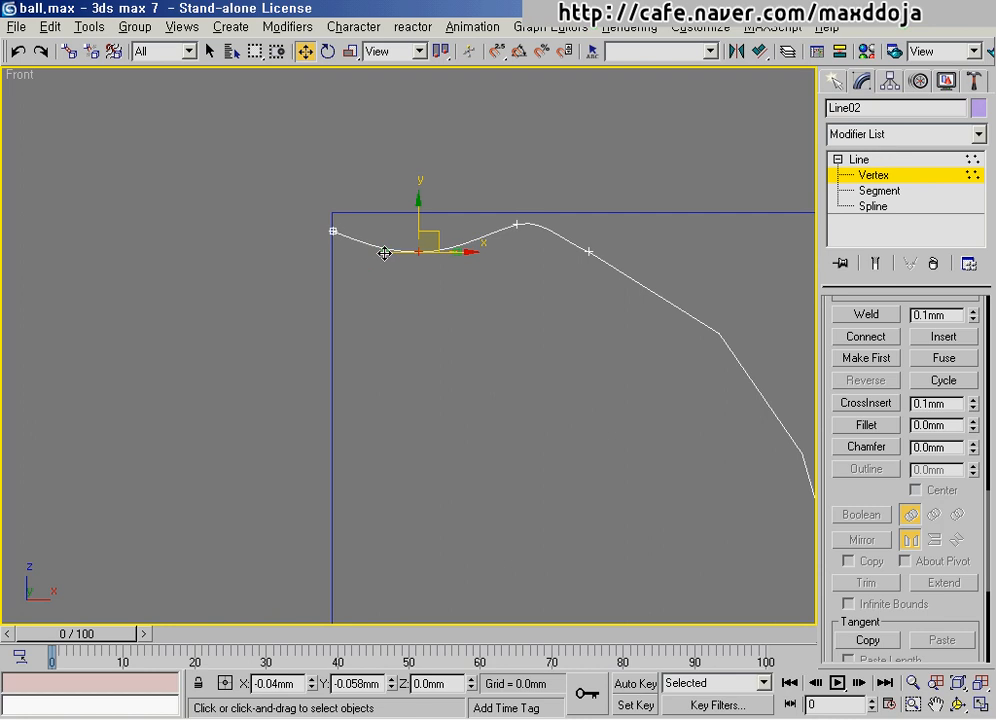
{"action": "left_click", "coordinate": [518, 224]}
{"action": "left_click_drag", "start_coordinate": [525, 231], "coordinate": [531, 189]}
{"action": "left_click_drag", "start_coordinate": [478, 224], "coordinate": [473, 216]}
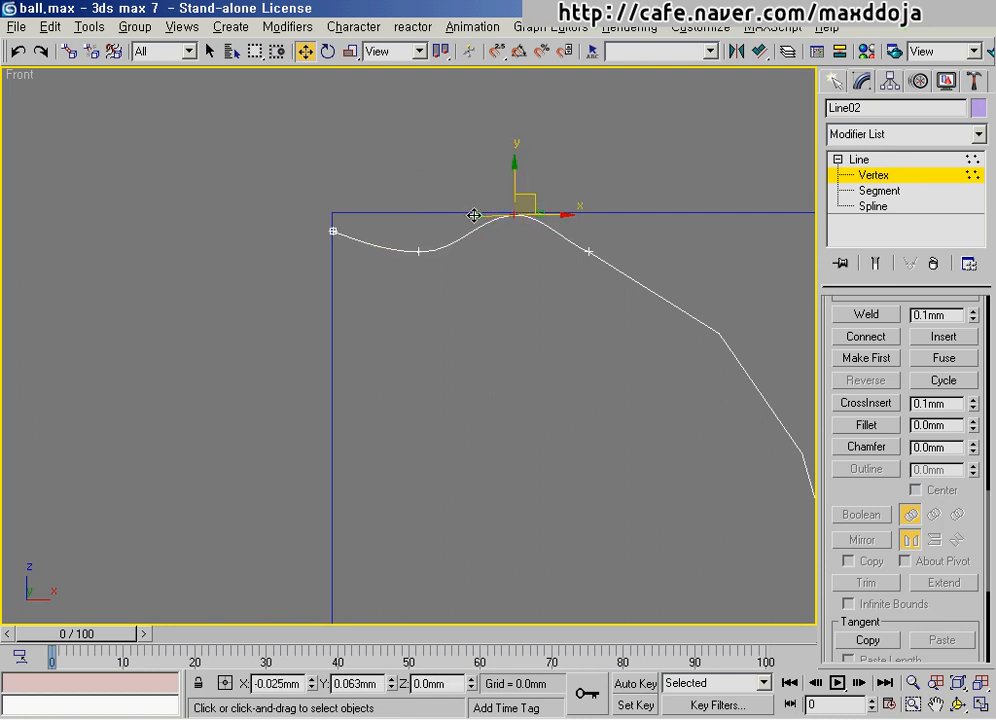
- Swing the lower Bezier handle of the profile's fourth top vertex steeply downward so the long outer edge starts along a slanted line
{"action": "left_click", "coordinate": [589, 251]}
{"action": "middle_click_drag", "start_coordinate": [585, 361], "coordinate": [475, 222]}
{"action": "scroll", "coordinate": [475, 222], "scroll_direction": "down", "scroll_amount": 5}
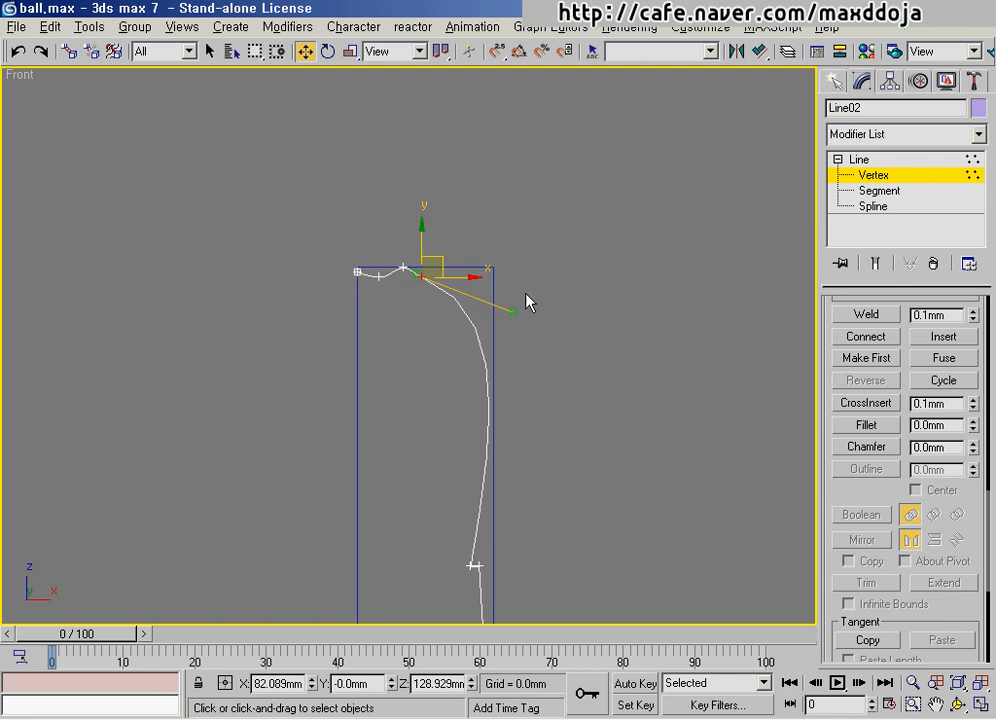
{"action": "left_click_drag", "start_coordinate": [518, 312], "coordinate": [447, 377]}
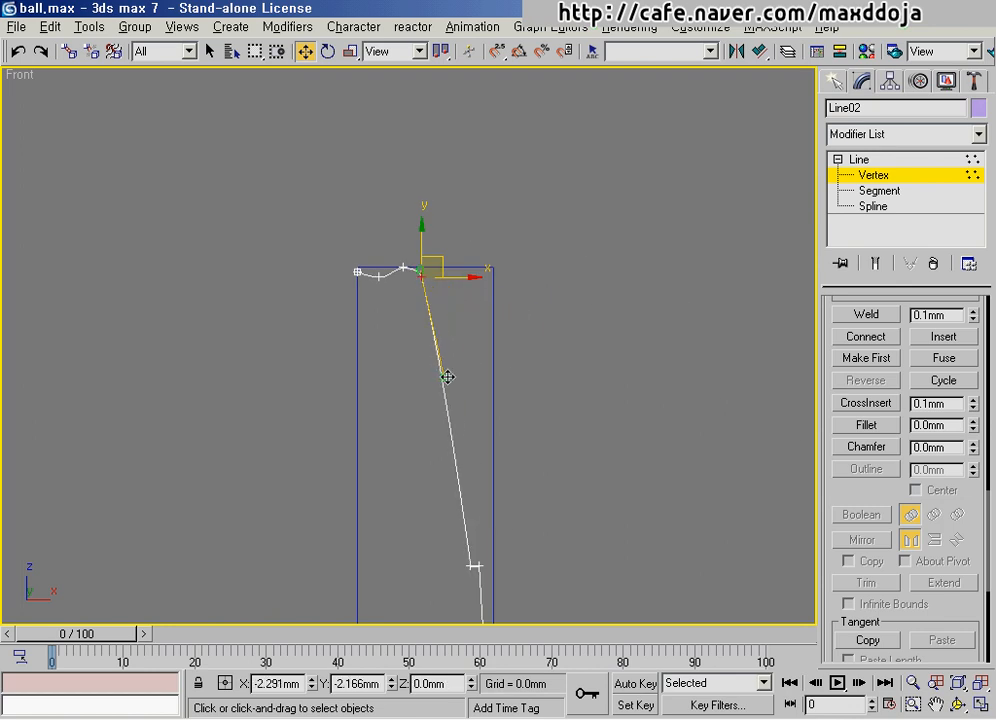
- Convert the two vertices of the small step midway down the profile to Bezier Corner
{"action": "middle_click_drag", "start_coordinate": [447, 377], "coordinate": [451, 185]}
{"action": "scroll", "coordinate": [549, 353], "scroll_direction": "up", "scroll_amount": 5}
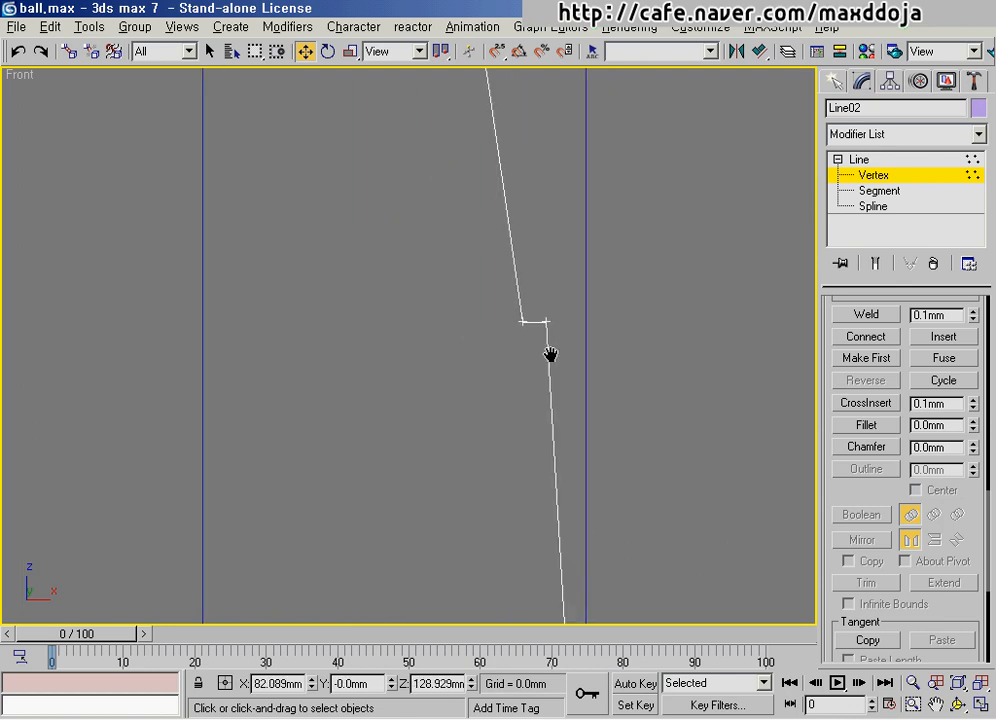
{"action": "middle_click_drag", "start_coordinate": [513, 390], "coordinate": [494, 351]}
{"action": "left_click", "coordinate": [393, 291]}
{"action": "left_click", "coordinate": [451, 316]}
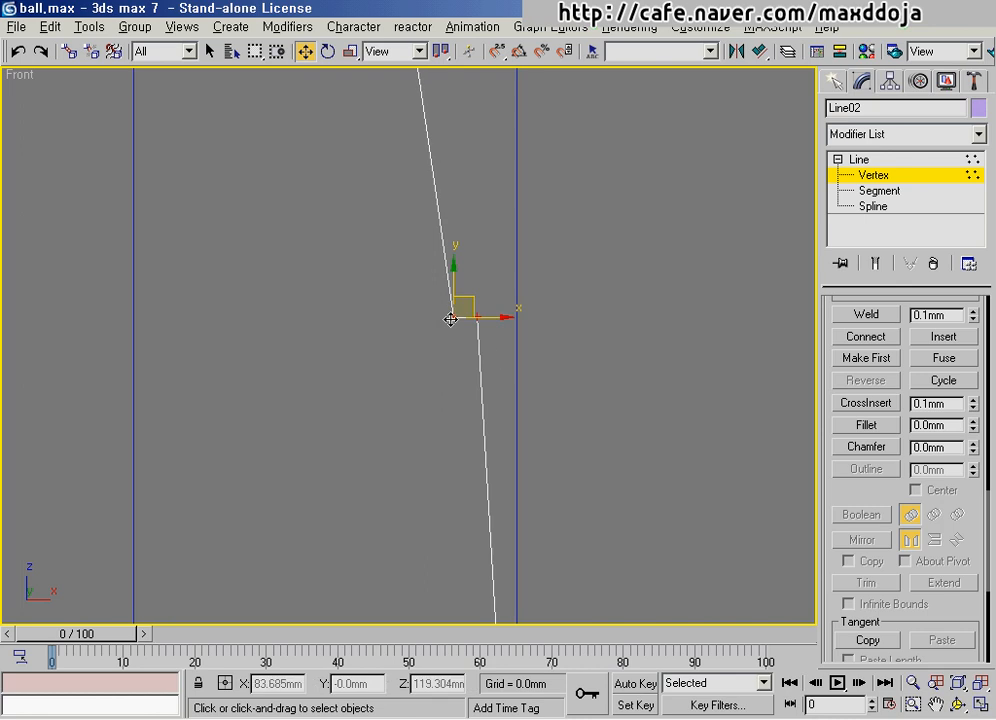
{"action": "right_click", "coordinate": [447, 314]}
{"action": "left_click", "coordinate": [410, 169]}
{"action": "middle_click_drag", "start_coordinate": [441, 305], "coordinate": [414, 267]}
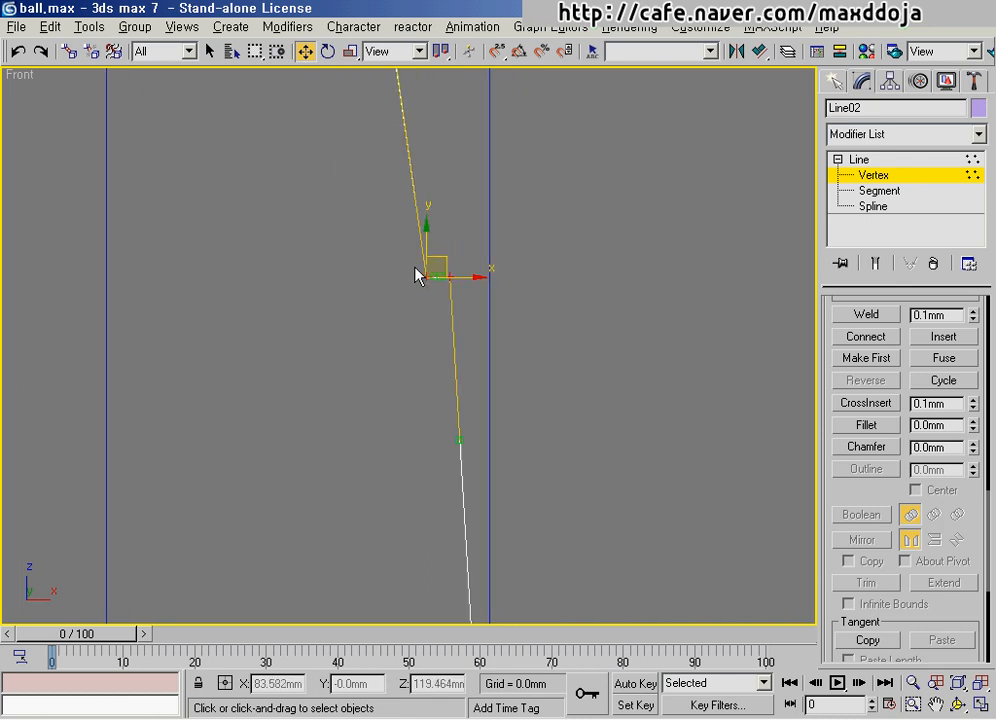
- Pull the handles above and below the mid-profile step slightly outward to bow both adjoining segments
{"action": "middle_click_drag", "start_coordinate": [452, 449], "coordinate": [545, 504]}
{"action": "middle_click_drag", "start_coordinate": [538, 328], "coordinate": [517, 462]}
{"action": "left_click", "coordinate": [517, 461]}
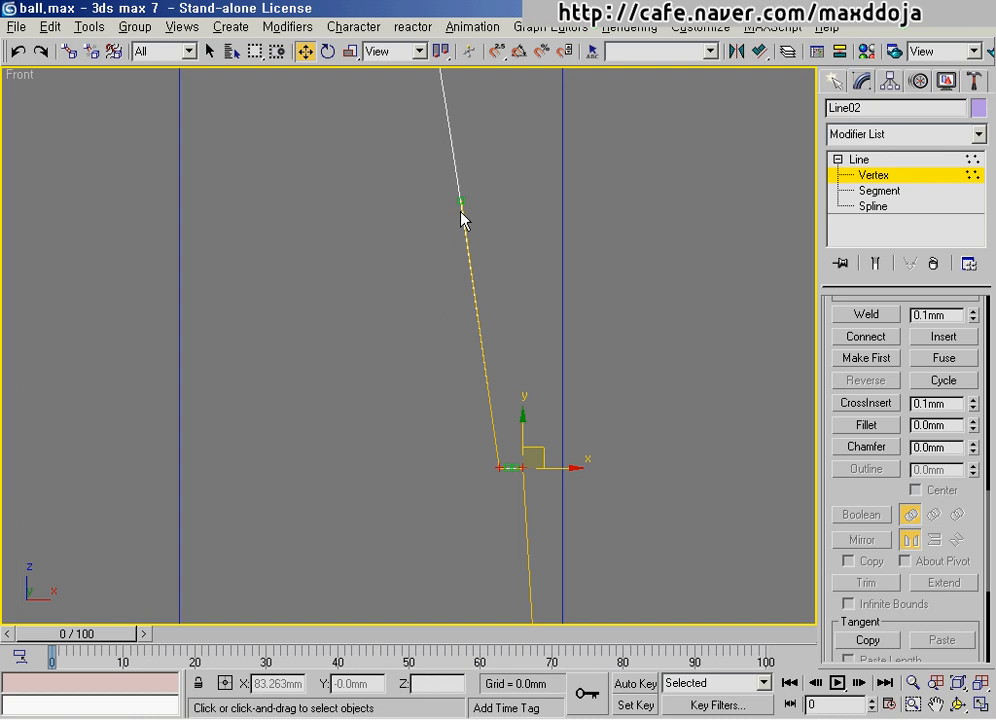
{"action": "left_click_drag", "start_coordinate": [461, 202], "coordinate": [471, 199]}
{"action": "middle_click_drag", "start_coordinate": [491, 474], "coordinate": [410, 285]}
{"action": "middle_click_drag", "start_coordinate": [498, 516], "coordinate": [503, 313]}
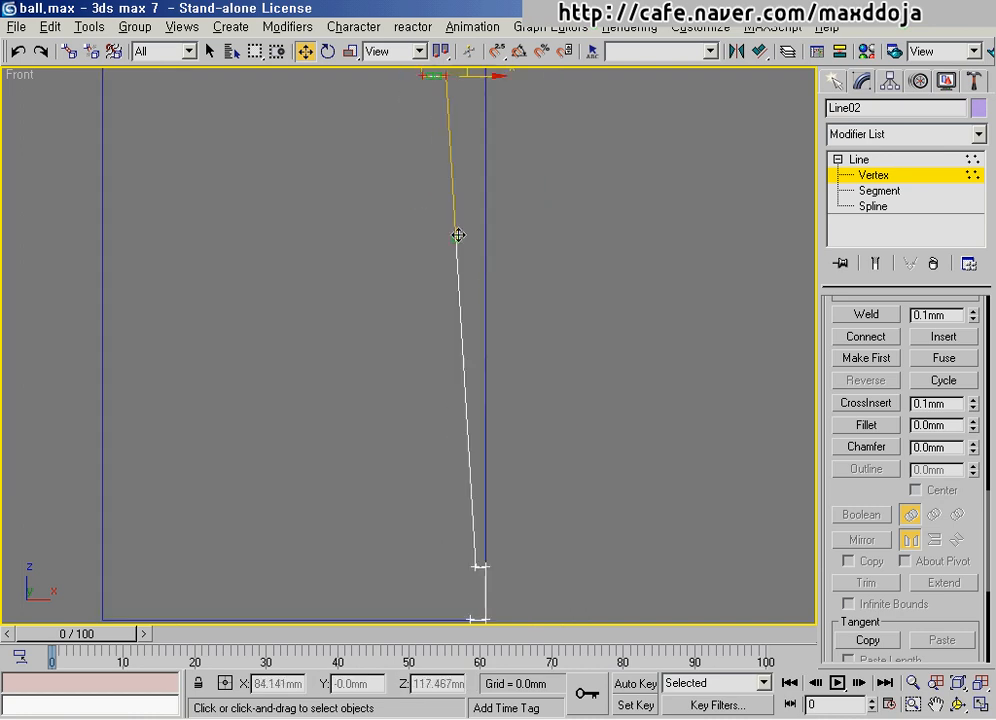
{"action": "left_click_drag", "start_coordinate": [457, 235], "coordinate": [469, 235]}
- Fillet the three outer corner vertices at the profile's lower end by about 0.024 mm and leave vertex editing
{"action": "middle_click_drag", "start_coordinate": [469, 235], "coordinate": [411, 238]}
{"action": "left_click_drag", "start_coordinate": [498, 417], "coordinate": [374, 134]}
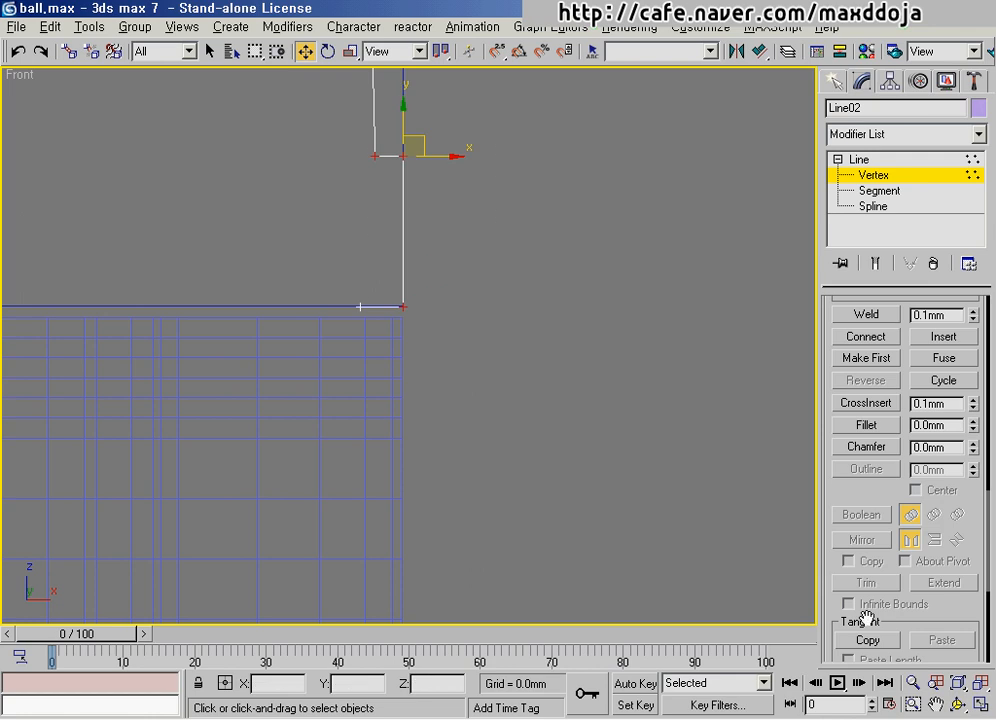
{"action": "left_click", "coordinate": [866, 425]}
{"action": "middle_click_drag", "start_coordinate": [469, 324], "coordinate": [496, 407]}
{"action": "left_click_drag", "start_coordinate": [440, 232], "coordinate": [442, 216]}
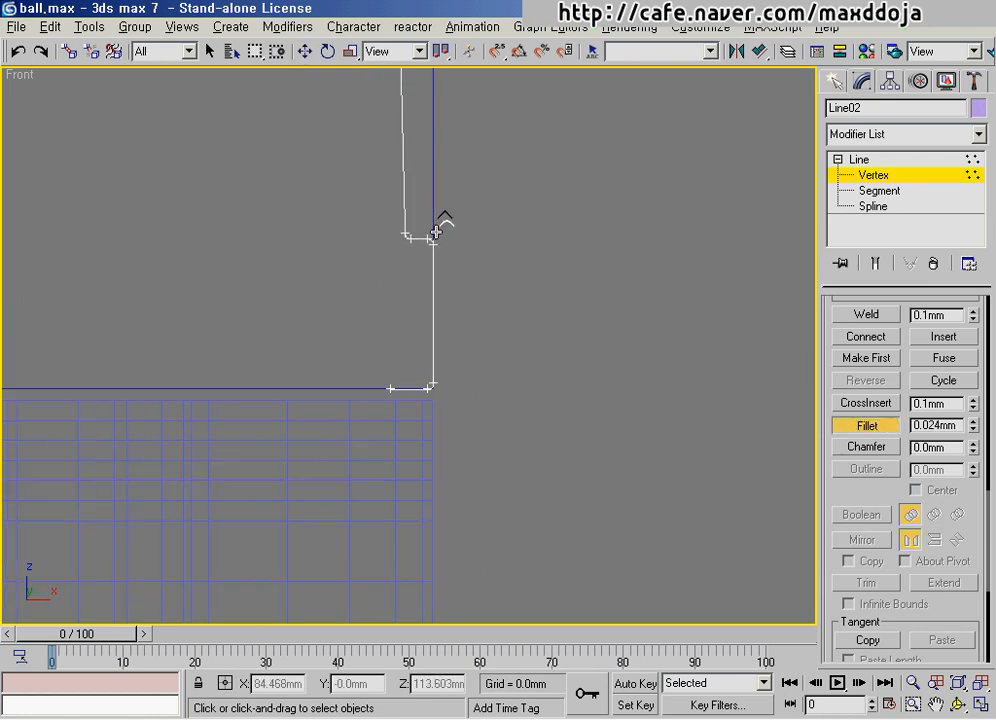
{"action": "left_click", "coordinate": [858, 159]}
{"action": "middle_click_drag", "start_coordinate": [342, 303], "coordinate": [354, 323]}
{"action": "scroll", "coordinate": [354, 323], "scroll_direction": "down", "scroll_amount": 5}
{"action": "middle_click_drag", "start_coordinate": [367, 262], "coordinate": [451, 422]}
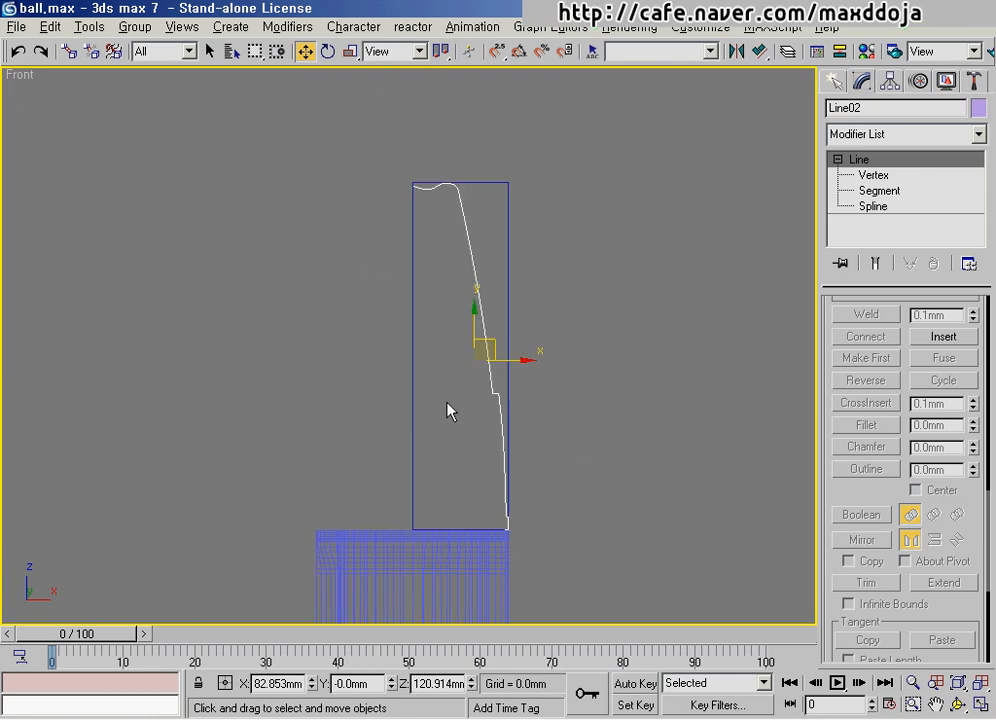
- Raise the second top vertex to about Z 129.02 mm and shift the second, third and fourth vertices inward to narrow the tip
{"action": "left_click", "coordinate": [873, 175]}
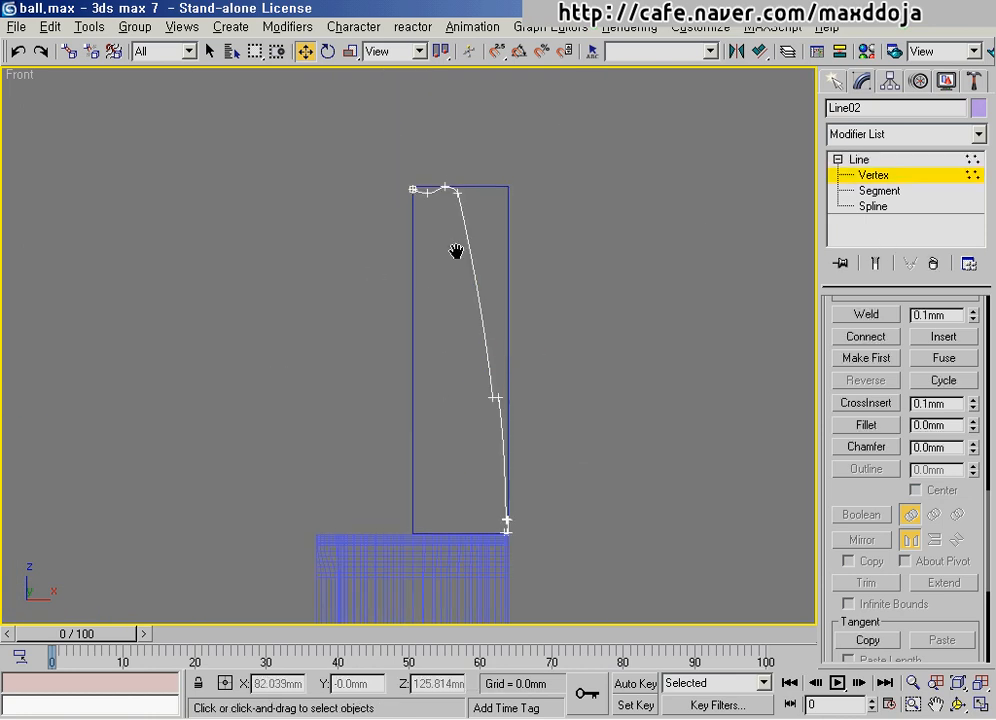
{"action": "scroll", "coordinate": [465, 338], "scroll_direction": "up", "scroll_amount": 3}
{"action": "middle_click_drag", "start_coordinate": [472, 260], "coordinate": [460, 311]}
{"action": "scroll", "coordinate": [460, 300], "scroll_direction": "up", "scroll_amount": 2}
{"action": "left_click", "coordinate": [485, 267]}
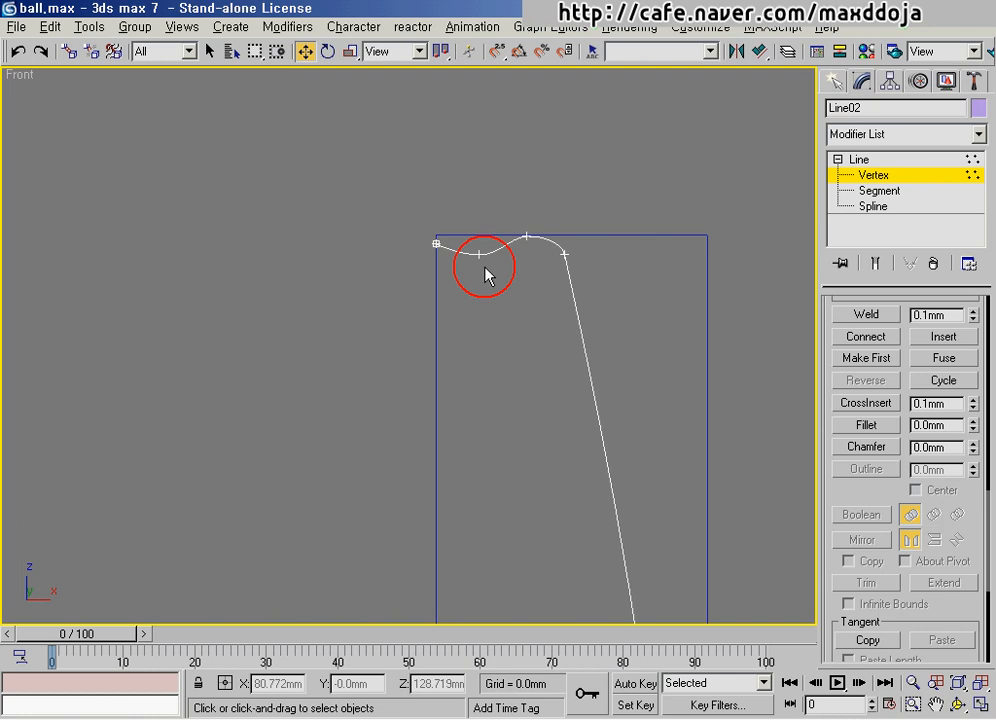
{"action": "left_click_drag", "start_coordinate": [588, 300], "coordinate": [526, 232]}
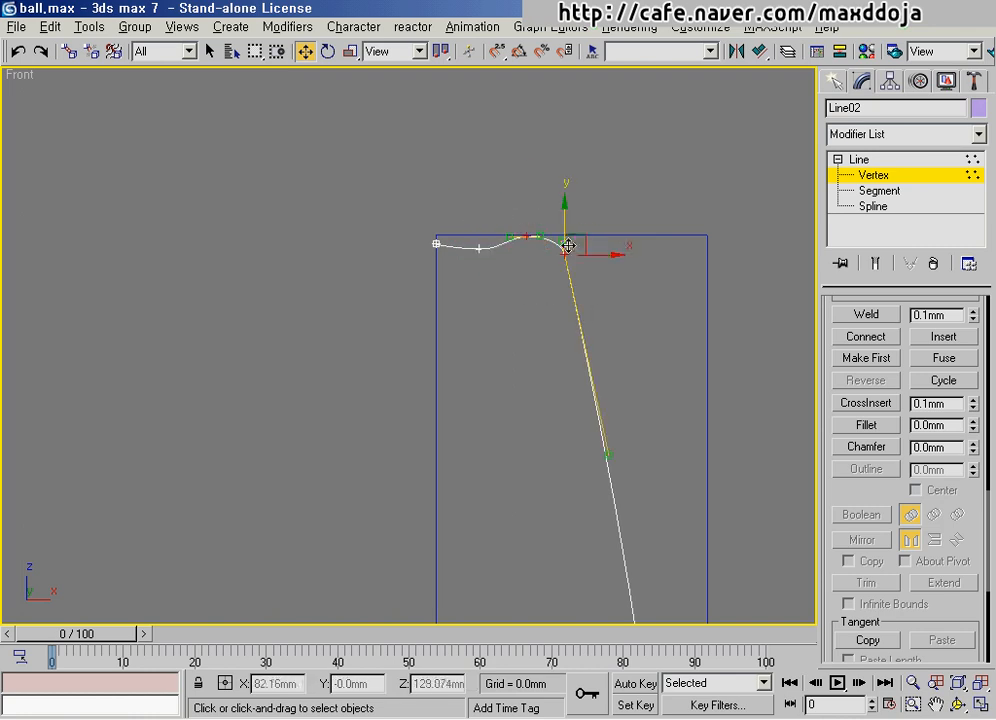
{"action": "left_click_drag", "start_coordinate": [593, 257], "coordinate": [582, 258]}
{"action": "left_click", "coordinate": [480, 249]}
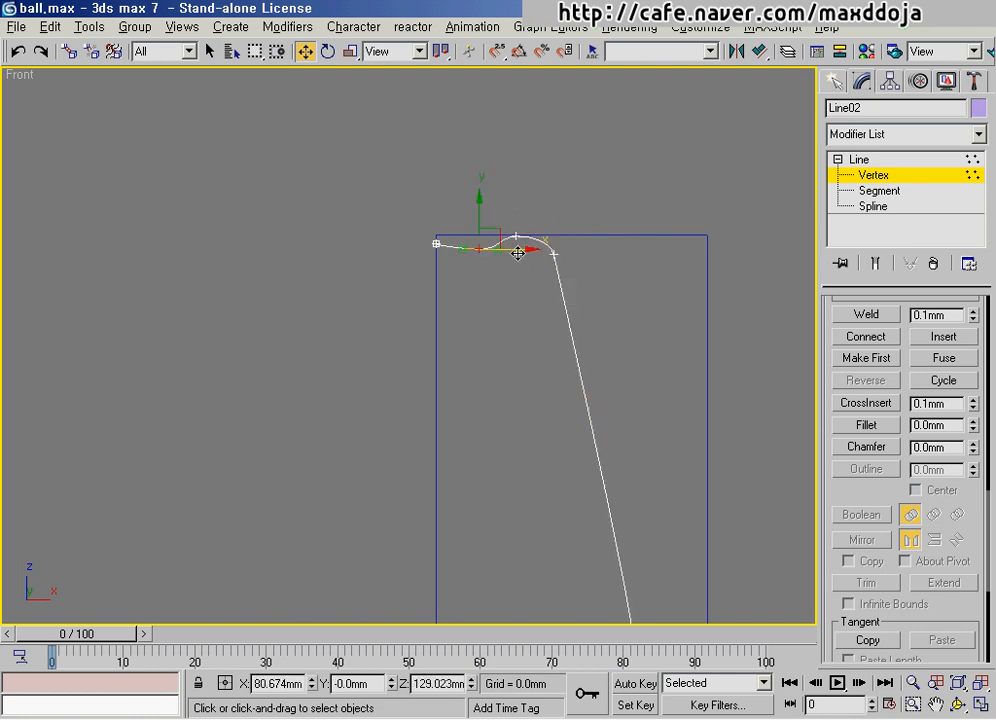
{"action": "left_click_drag", "start_coordinate": [518, 253], "coordinate": [510, 253]}
{"action": "left_click_drag", "start_coordinate": [582, 291], "coordinate": [558, 238]}
{"action": "left_click", "coordinate": [501, 380]}
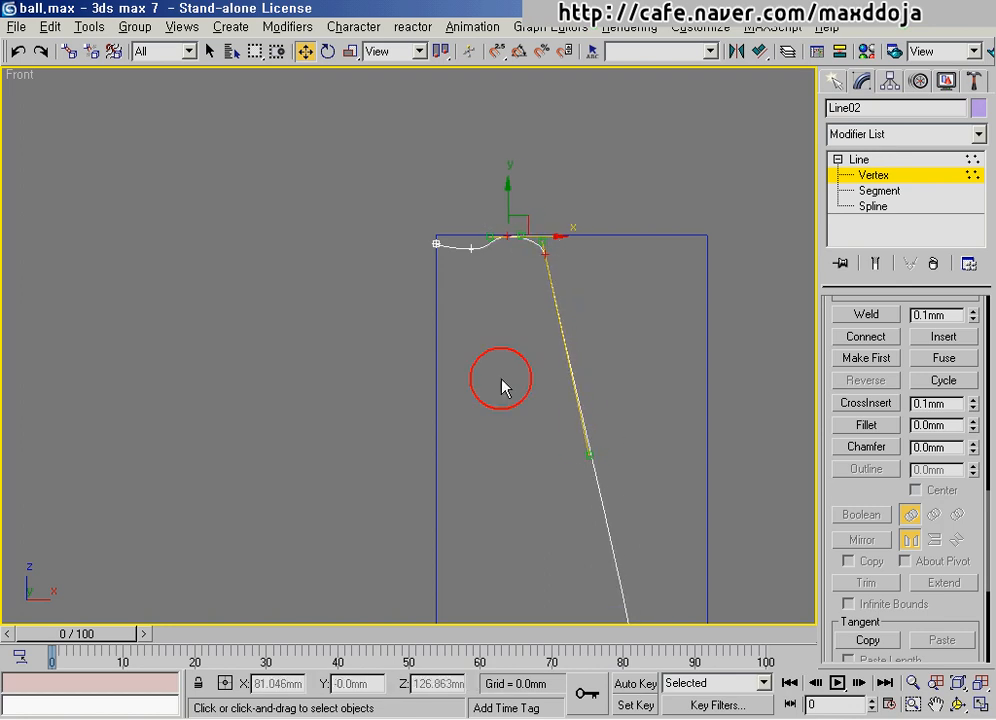
- Shorten the fourth vertex's lower Bezier handle to round the profile's upper shoulder, and leave vertex editing
{"action": "left_click", "coordinate": [541, 255]}
{"action": "scroll", "coordinate": [489, 276], "scroll_direction": "down", "scroll_amount": 4}
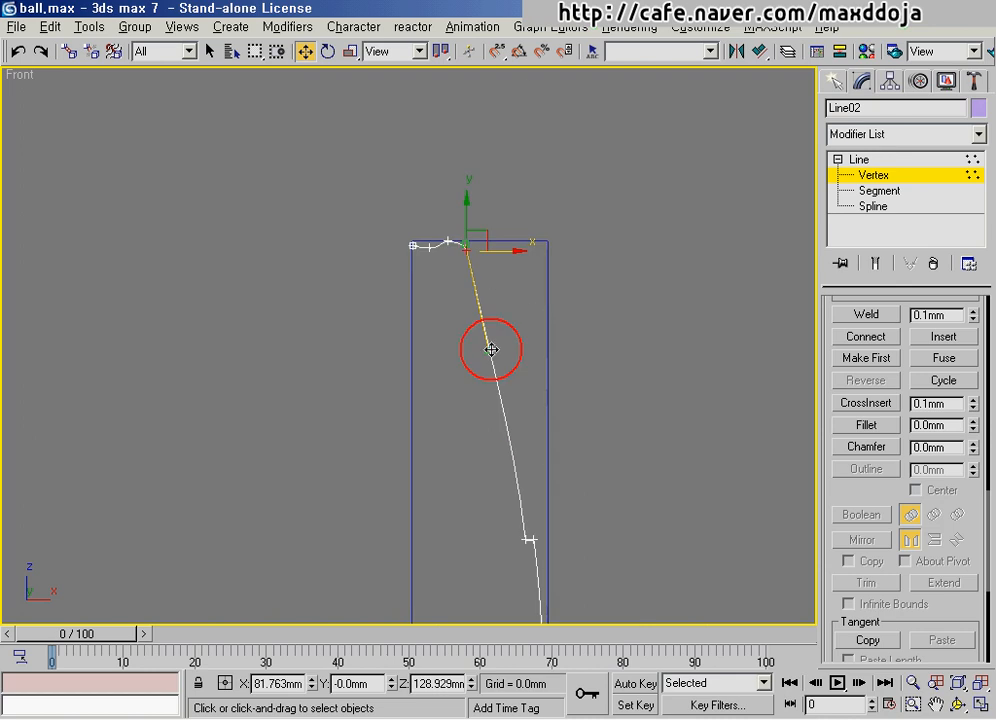
{"action": "left_click_drag", "start_coordinate": [491, 350], "coordinate": [490, 290]}
{"action": "left_click_drag", "start_coordinate": [481, 351], "coordinate": [480, 298]}
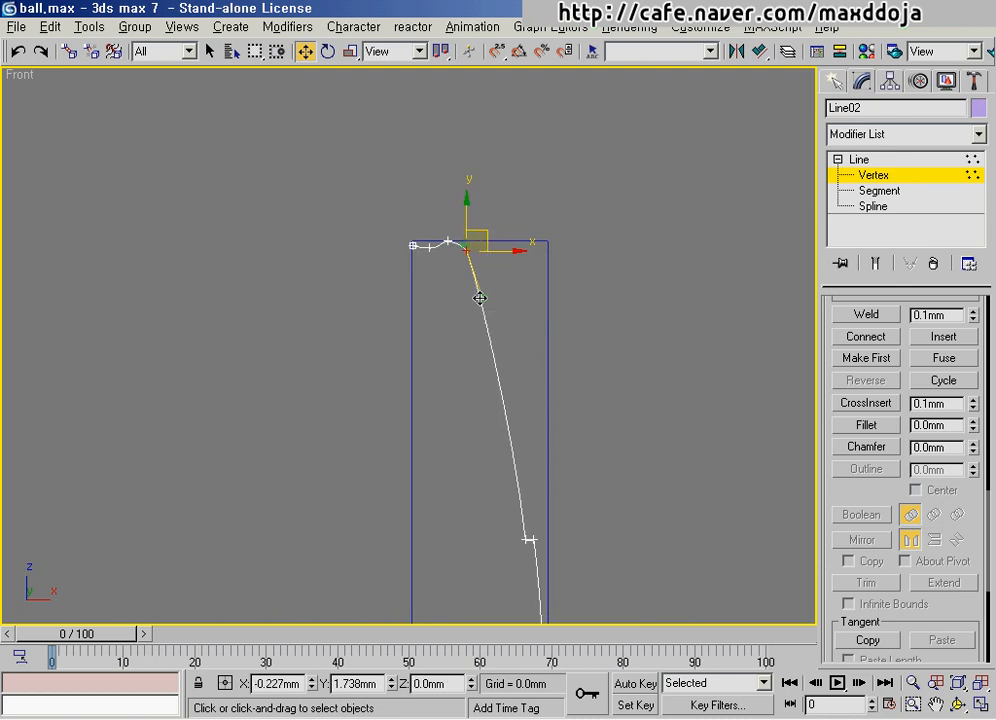
{"action": "left_click", "coordinate": [885, 177]}
- Fillet both corner vertices of the small step midway down the profile with a slight radius
{"action": "scroll", "coordinate": [416, 278], "scroll_direction": "up", "scroll_amount": 8}
{"action": "left_click", "coordinate": [874, 176]}
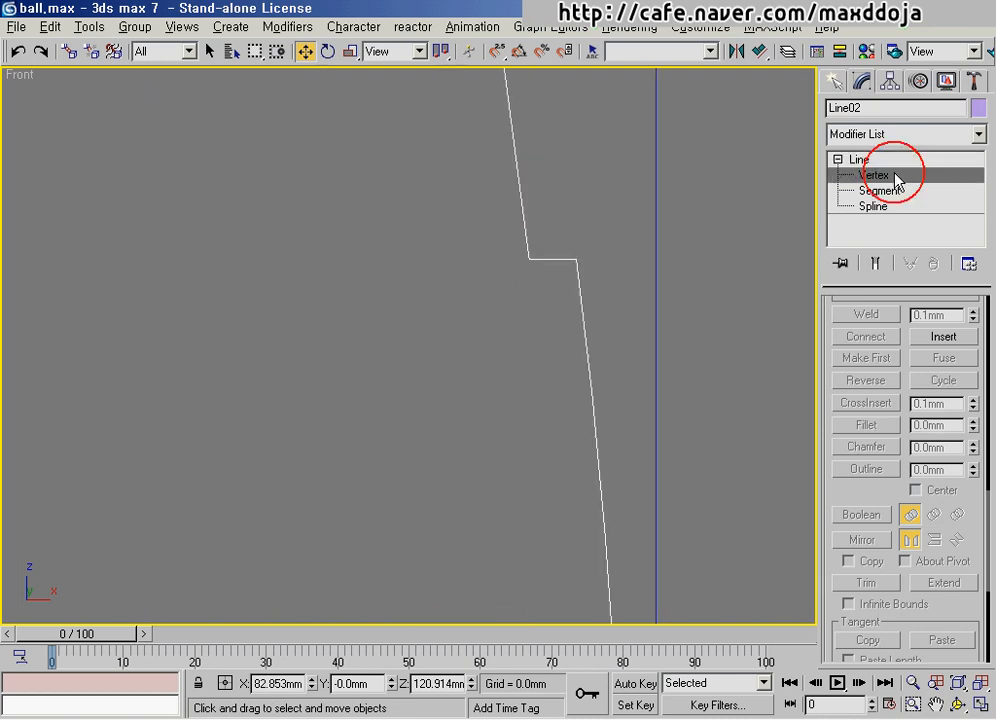
{"action": "left_click_drag", "start_coordinate": [507, 240], "coordinate": [581, 250]}
{"action": "left_click", "coordinate": [866, 425]}
{"action": "left_click", "coordinate": [874, 176]}
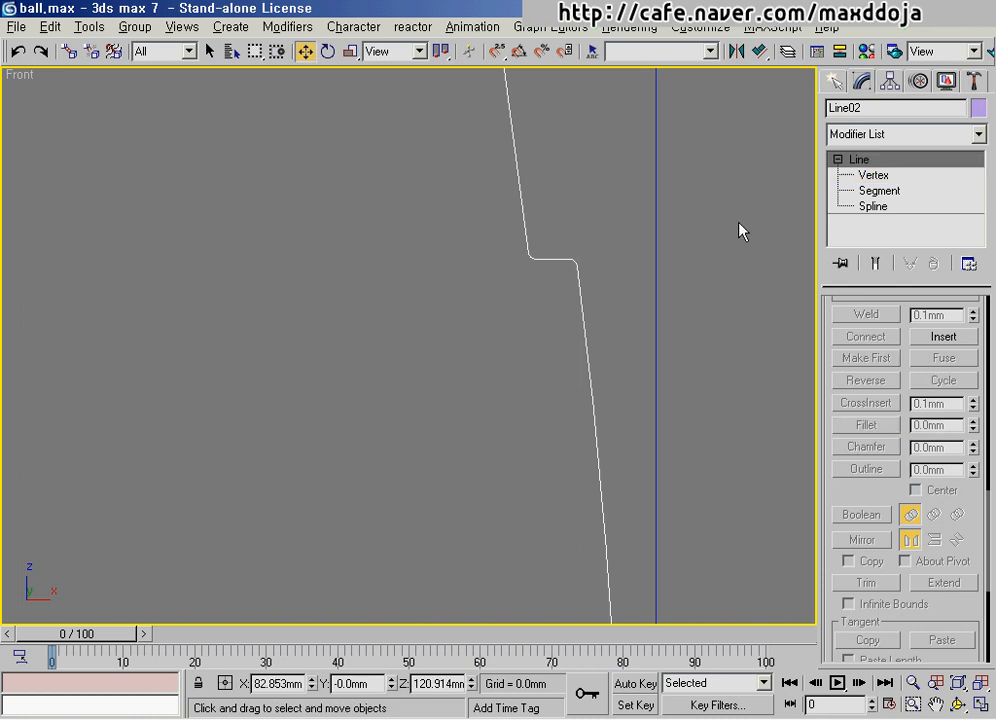
- Apply a Lathe modifier to the profile, aligned to Min with Weld Core enabled
{"action": "middle_click_drag", "start_coordinate": [349, 451], "coordinate": [475, 471]}
{"action": "scroll", "coordinate": [475, 471], "scroll_direction": "down", "scroll_amount": 8}
{"action": "left_click", "coordinate": [978, 134]}
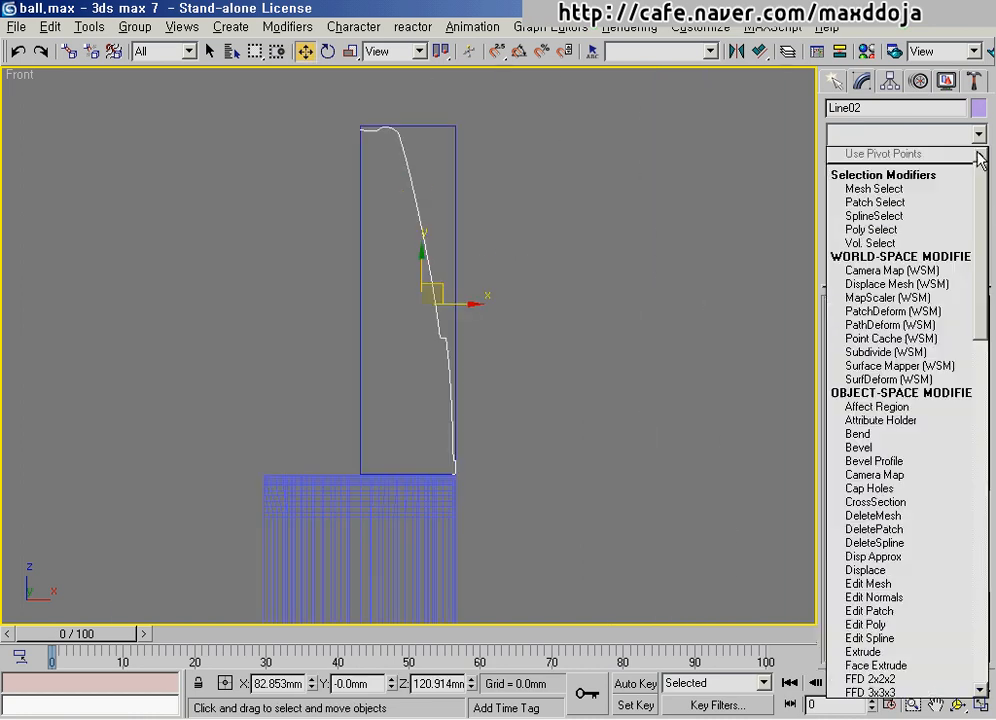
{"action": "left_click_drag", "start_coordinate": [979, 170], "coordinate": [989, 308]}
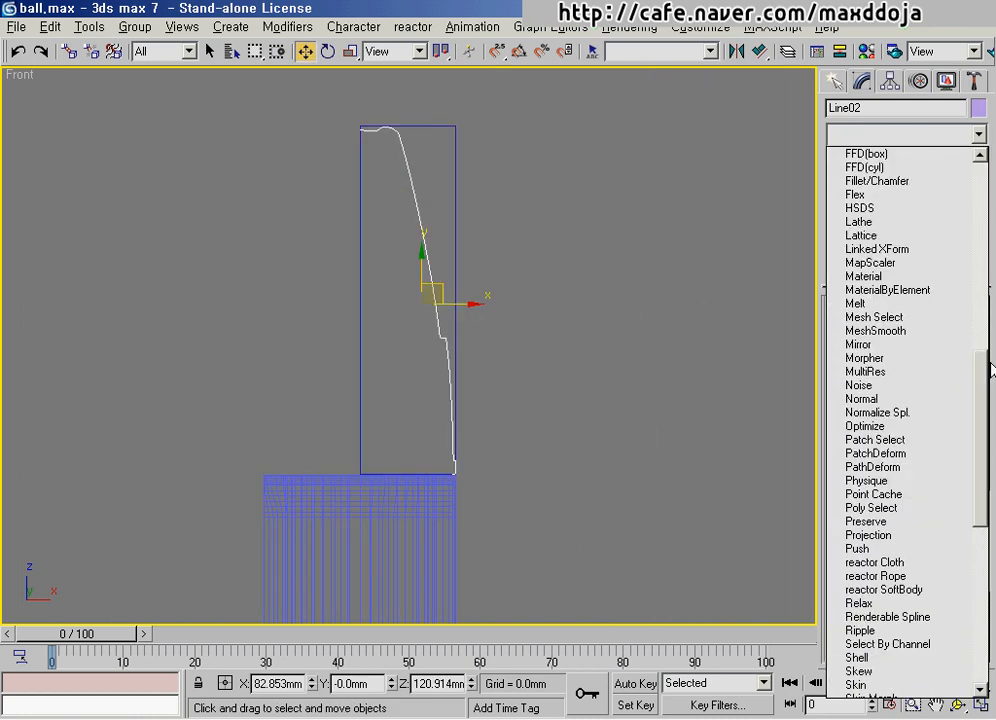
{"action": "left_click", "coordinate": [851, 222]}
{"action": "left_click", "coordinate": [859, 549]}
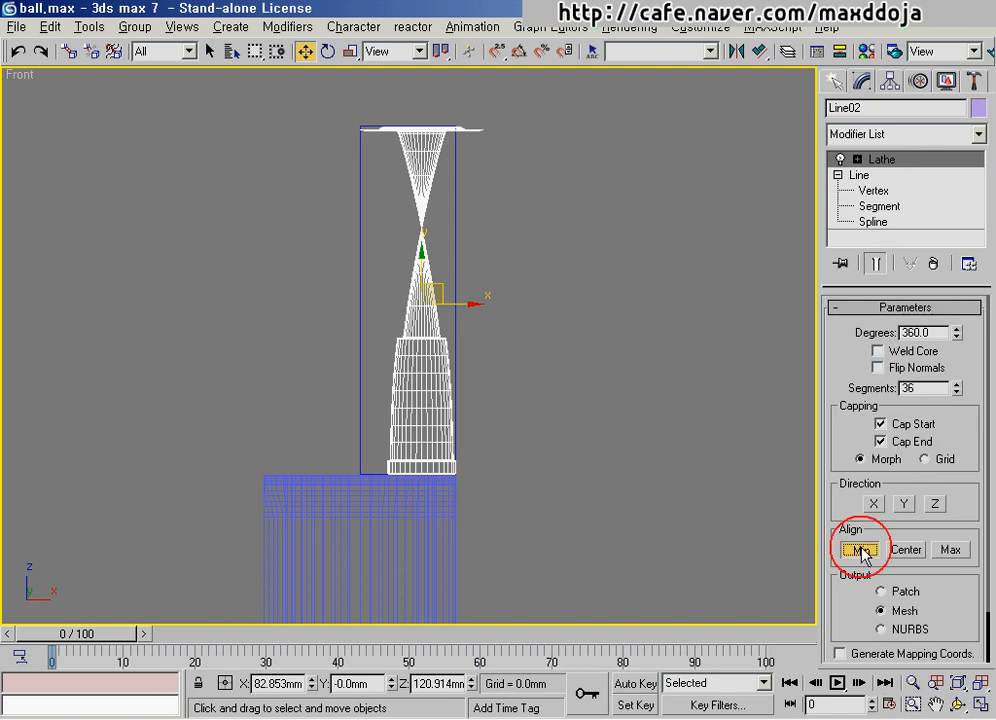
{"action": "scroll", "coordinate": [500, 456], "scroll_direction": "up", "scroll_amount": 4}
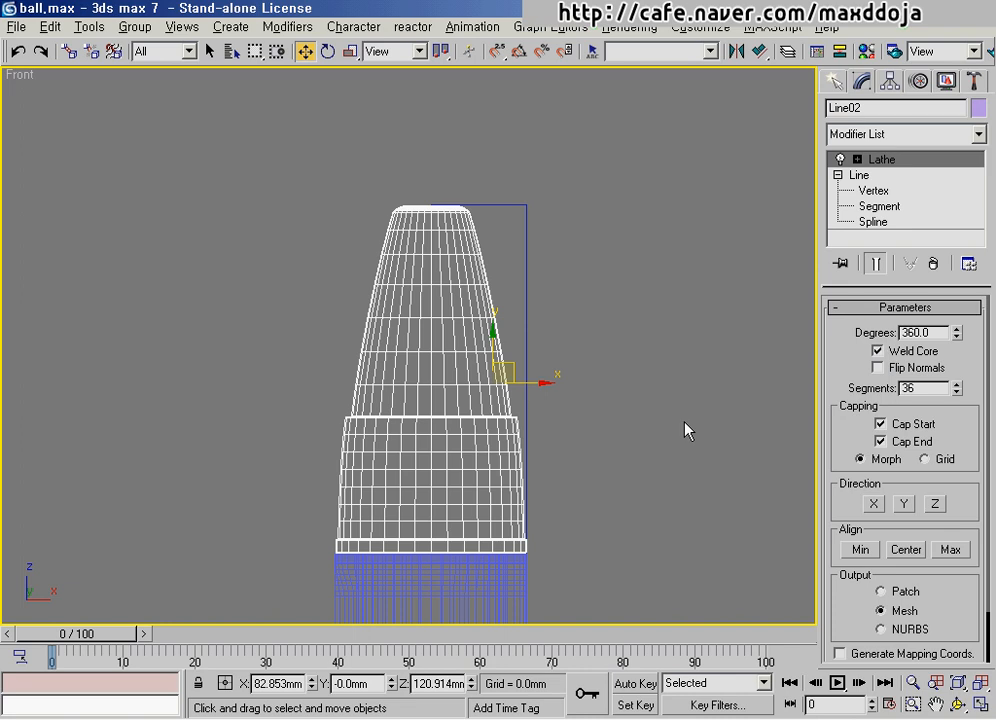
- Flip the normals of the lathed end piece in the perspective view
{"action": "middle_click_drag", "start_coordinate": [527, 419], "coordinate": [462, 413]}
{"action": "key", "text": "p"}
{"action": "scroll", "coordinate": [440, 436], "scroll_direction": "down", "scroll_amount": 8}
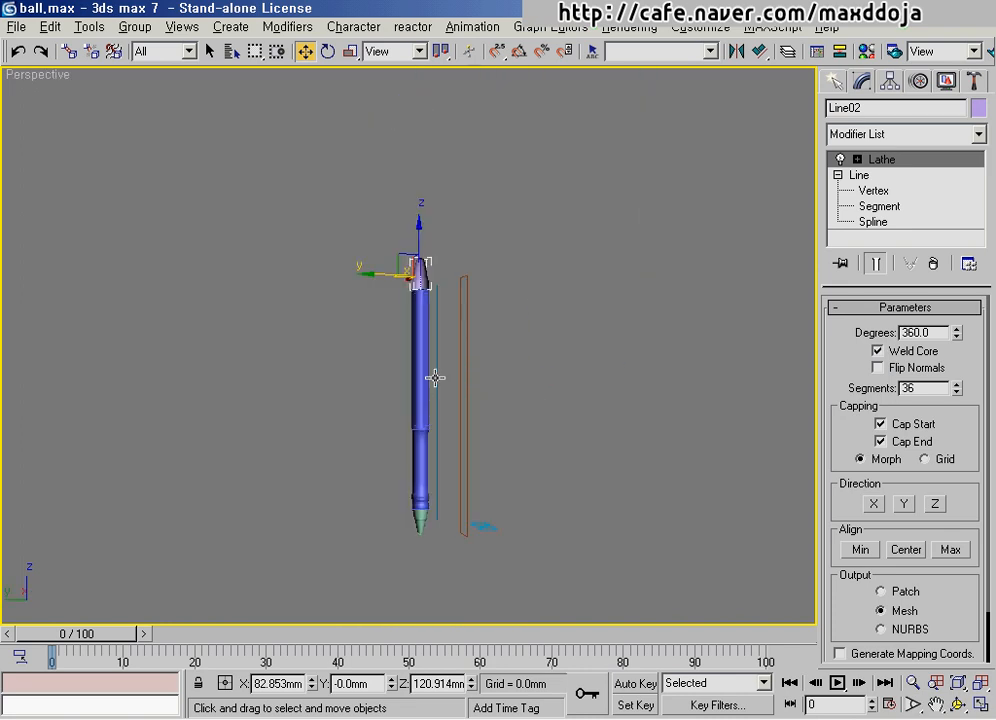
{"action": "scroll", "coordinate": [420, 338], "scroll_direction": "up", "scroll_amount": 6}
{"action": "middle_click_drag", "start_coordinate": [456, 178], "coordinate": [494, 253]}
{"action": "scroll", "coordinate": [415, 303], "scroll_direction": "up", "scroll_amount": 2}
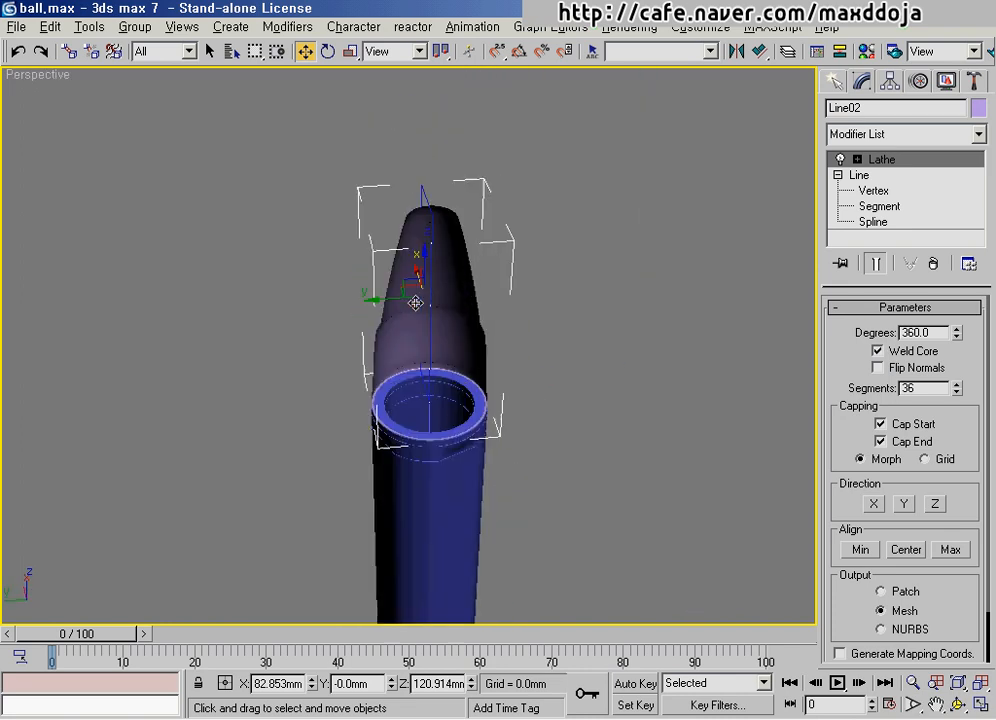
{"action": "scroll", "coordinate": [415, 303], "scroll_direction": "up", "scroll_amount": 2}
{"action": "middle_click_drag", "start_coordinate": [438, 344], "coordinate": [492, 407], "text": "alt"}
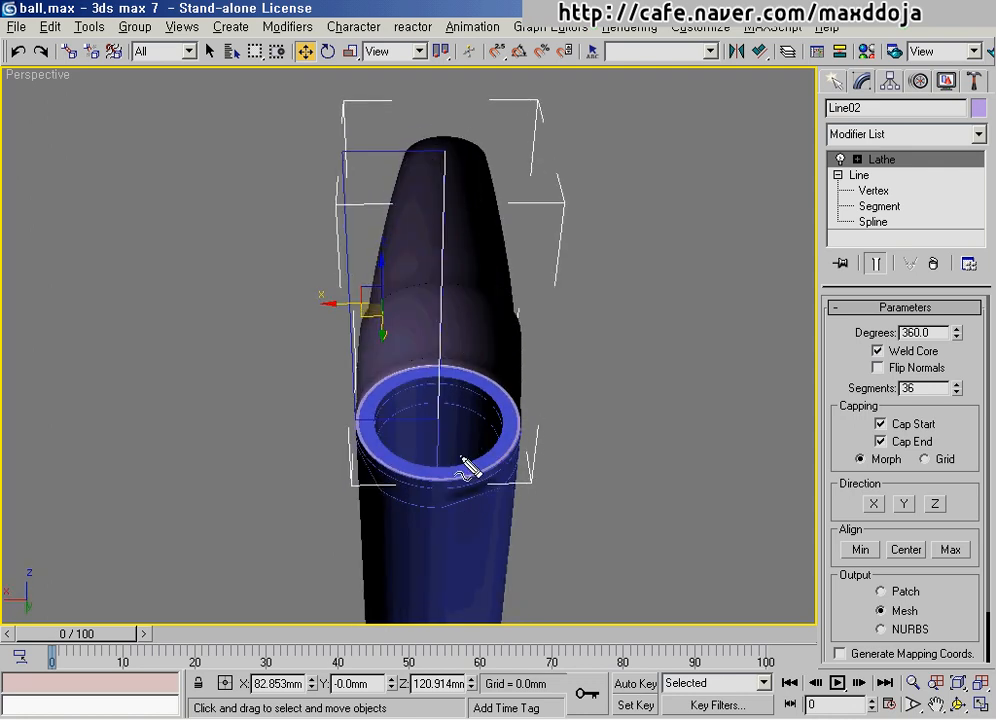
{"action": "mouse_move", "coordinate": [463, 460]}
{"action": "left_mouse_down"}
{"action": "mouse_move", "coordinate": [402, 420]}
{"action": "mouse_move", "coordinate": [400, 462]}
{"action": "left_mouse_up"}
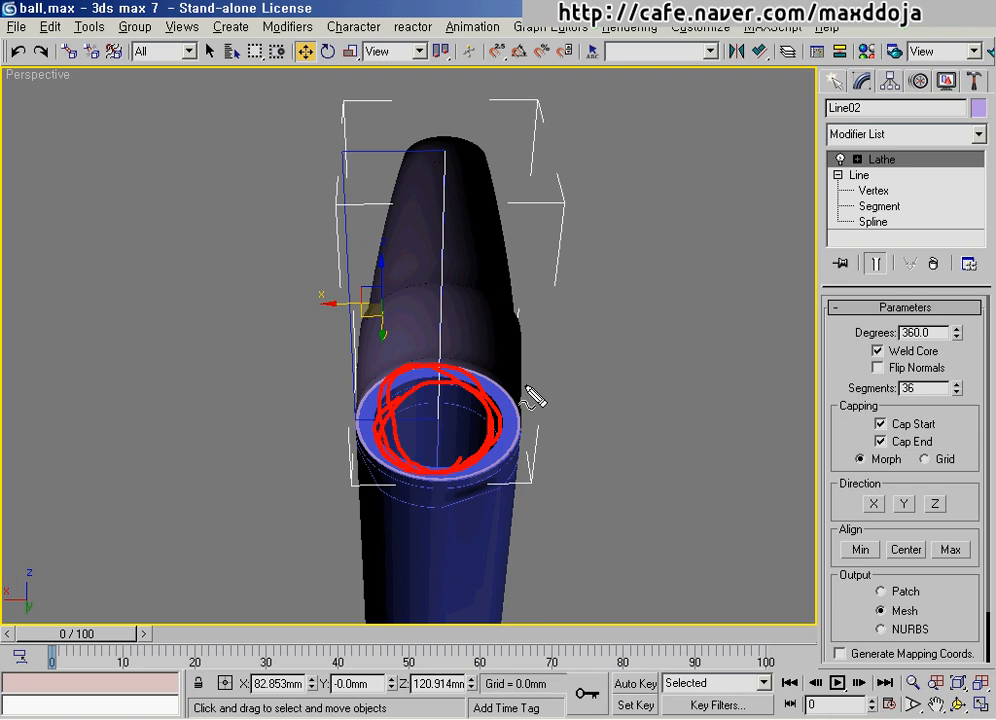
{"action": "left_click_drag", "start_coordinate": [869, 376], "coordinate": [952, 388]}
{"action": "key", "text": "Escape"}
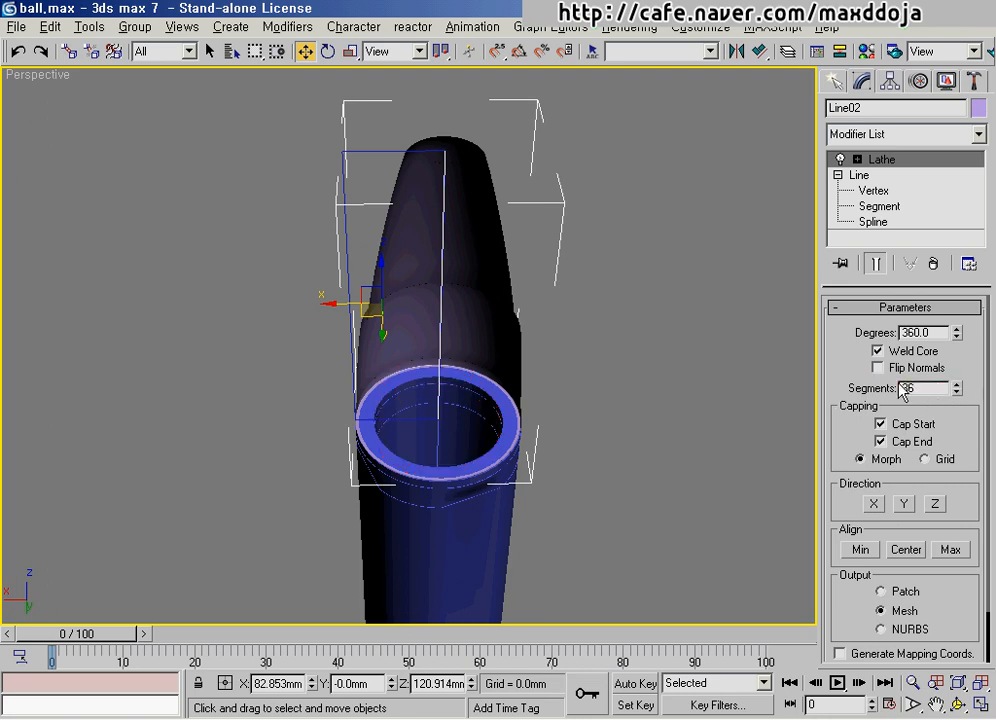
{"action": "left_click", "coordinate": [879, 368]}
{"action": "middle_click_drag", "start_coordinate": [440, 380], "coordinate": [409, 386], "text": "alt"}
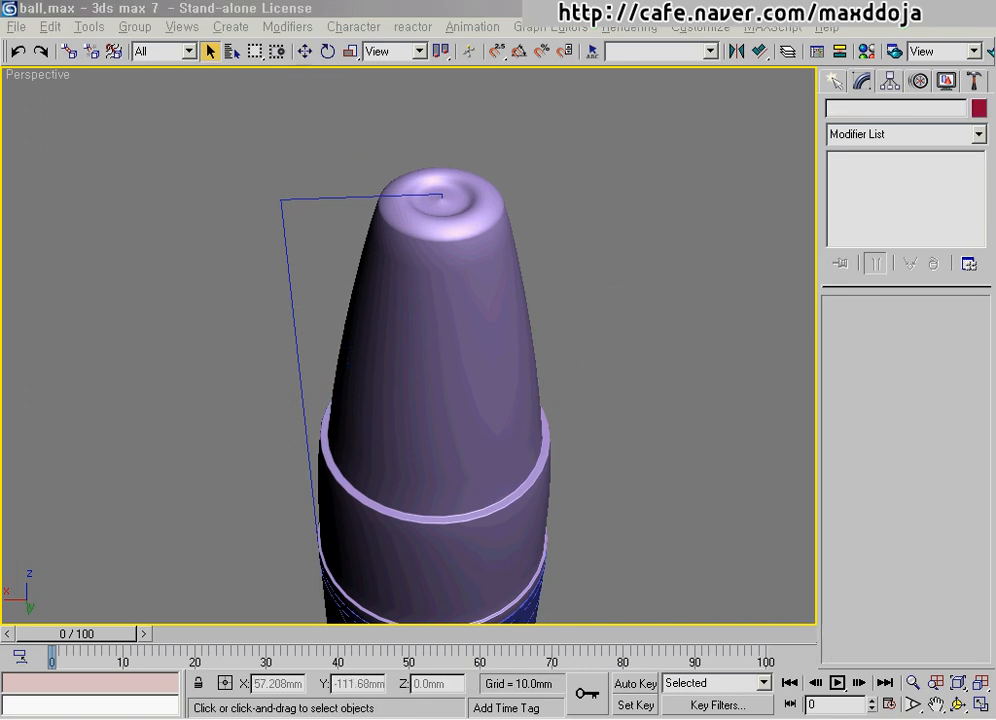
- Rename the lathed end piece as ballpen_head
{"action": "left_click", "coordinate": [488, 320]}
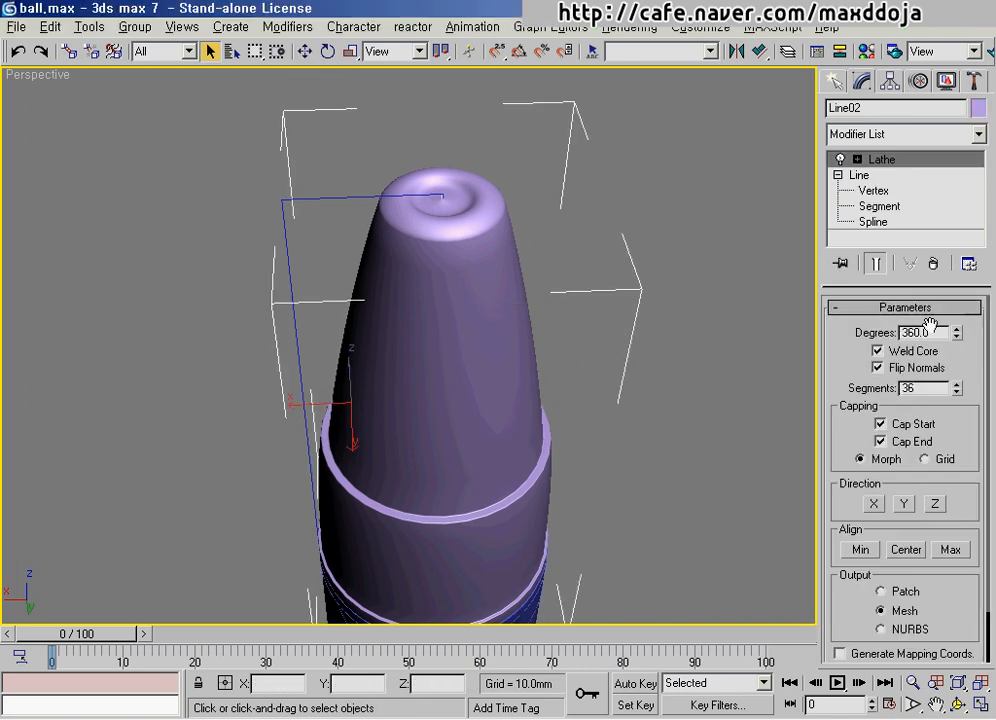
{"action": "left_click", "coordinate": [893, 107]}
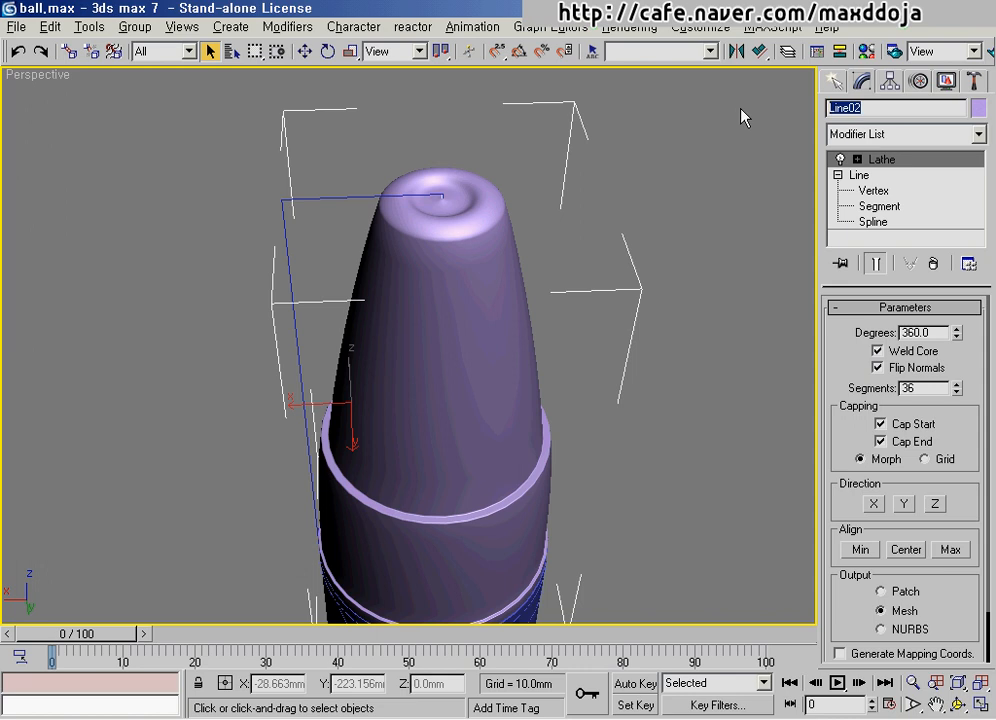
{"action": "type", "text": "ballpen_head"}
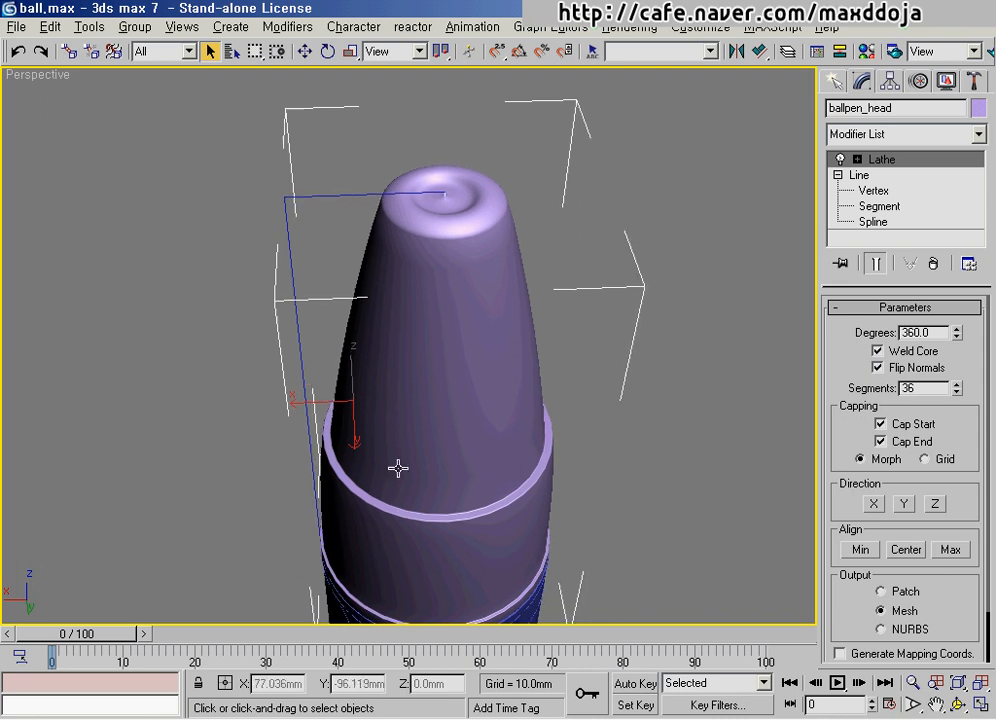
- Examine the end piece's surface and its joint with the body, and follow the pen down to its tip
{"action": "scroll", "coordinate": [398, 467], "scroll_direction": "down", "scroll_amount": 5}
{"action": "left_click", "coordinate": [590, 450]}
{"action": "middle_click_drag", "start_coordinate": [466, 439], "coordinate": [465, 400]}
{"action": "scroll", "coordinate": [481, 426], "scroll_direction": "up", "scroll_amount": 6}
{"action": "left_click", "coordinate": [476, 400]}
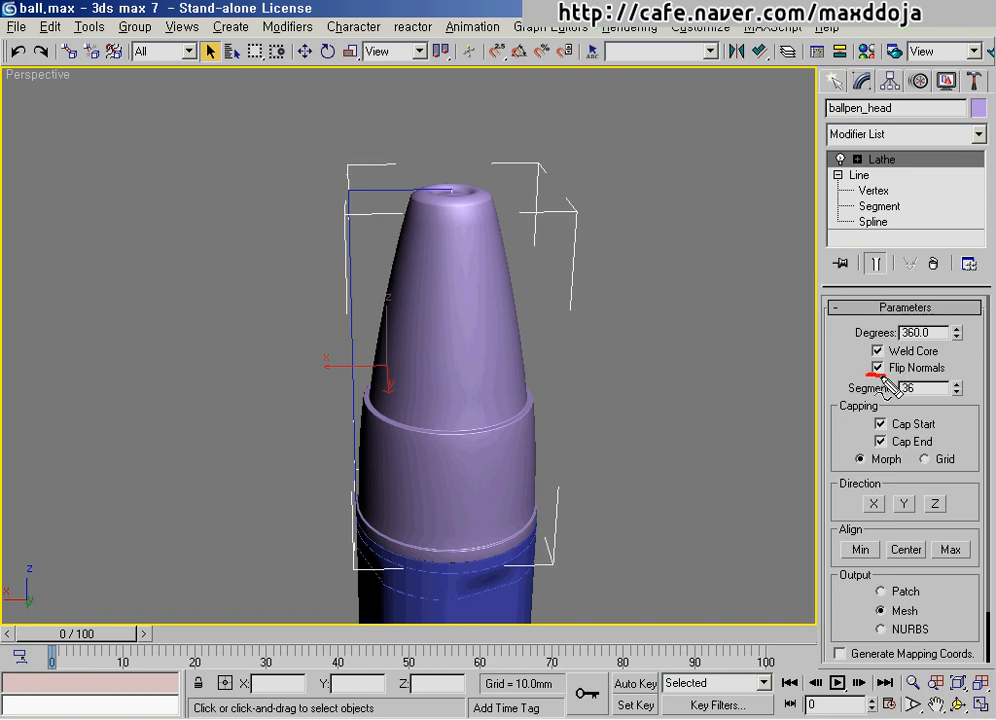
{"action": "mouse_move", "coordinate": [885, 385]}
{"action": "left_mouse_down"}
{"action": "mouse_move", "coordinate": [948, 374]}
{"action": "mouse_move", "coordinate": [850, 375]}
{"action": "mouse_move", "coordinate": [862, 372]}
{"action": "left_mouse_up"}
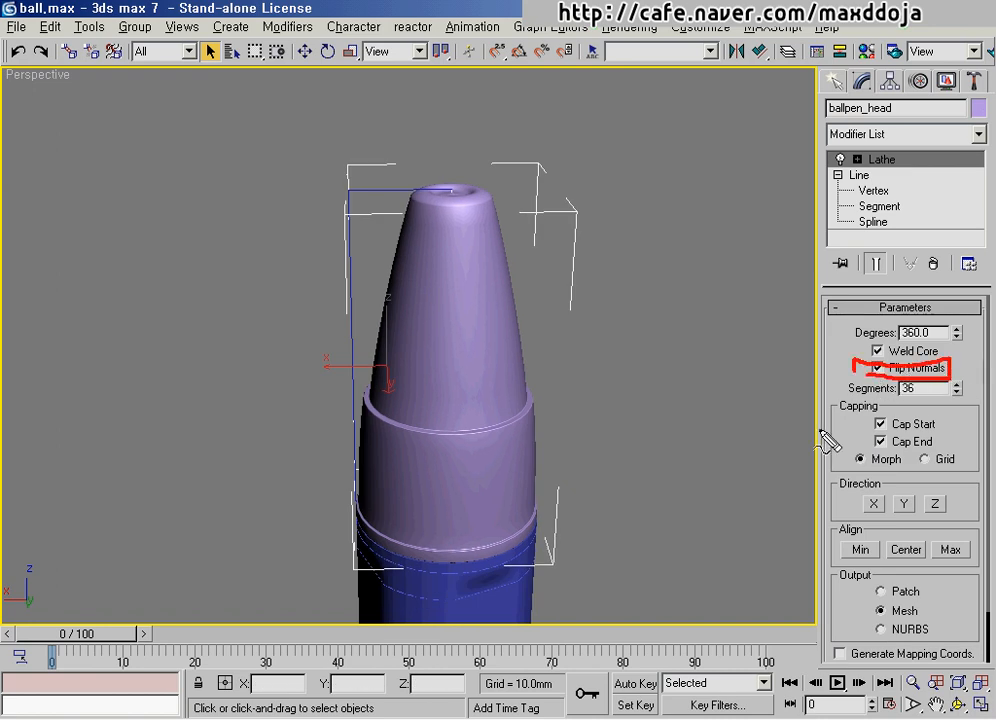
{"action": "key", "text": "Escape"}
{"action": "middle_click_drag", "start_coordinate": [519, 381], "coordinate": [532, 320]}
{"action": "scroll", "coordinate": [533, 345], "scroll_direction": "down", "scroll_amount": 5}
{"action": "mouse_move", "coordinate": [456, 466]}
{"action": "middle_mouse_down"}
{"action": "mouse_move", "coordinate": [478, 336]}
{"action": "mouse_move", "coordinate": [445, 241]}
{"action": "mouse_move", "coordinate": [447, 385]}
{"action": "mouse_move", "coordinate": [447, 256]}
{"action": "middle_mouse_up"}
{"action": "scroll", "coordinate": [445, 241], "scroll_direction": "down", "scroll_amount": 5}
{"action": "middle_click_drag", "start_coordinate": [458, 415], "coordinate": [480, 262]}
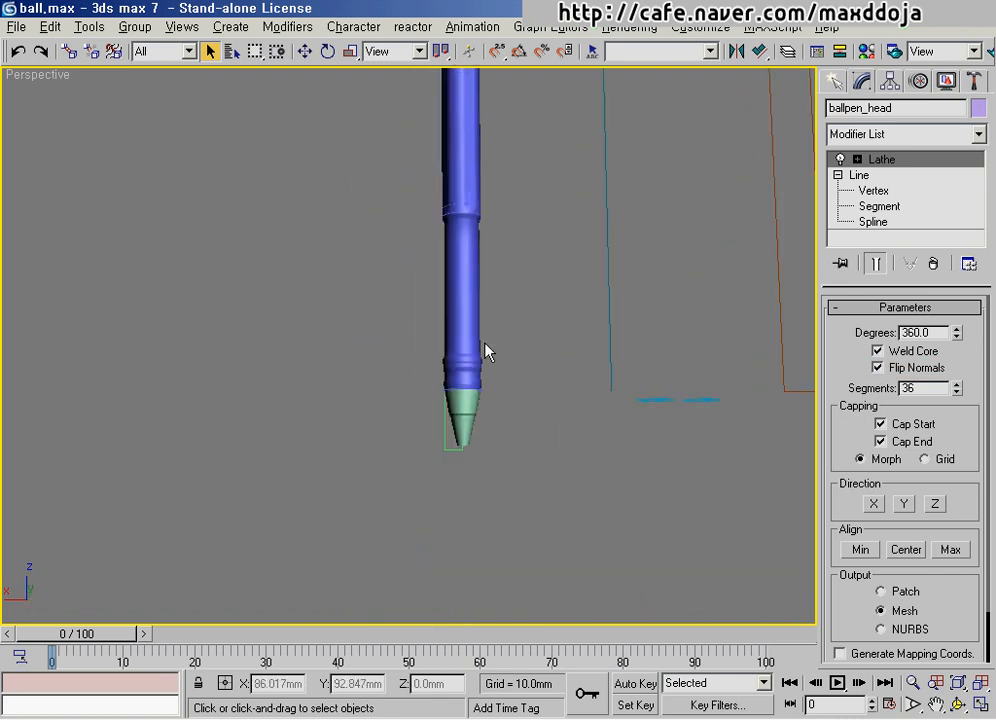
- Draw a narrow rectangle about 13 mm long and 1.1 mm wide just below the pen's tip in the front view
{"action": "scroll", "coordinate": [485, 348], "scroll_direction": "up", "scroll_amount": 3}
{"action": "middle_click_drag", "start_coordinate": [475, 334], "coordinate": [460, 294]}
{"action": "key", "text": "f"}
{"action": "key", "text": "ctrl+alt+z"}
{"action": "middle_click_drag", "start_coordinate": [558, 562], "coordinate": [444, 320]}
{"action": "scroll", "coordinate": [445, 327], "scroll_direction": "up", "scroll_amount": 3}
{"action": "middle_click_drag", "start_coordinate": [490, 205], "coordinate": [401, 289]}
{"action": "scroll", "coordinate": [450, 303], "scroll_direction": "up", "scroll_amount": 5}
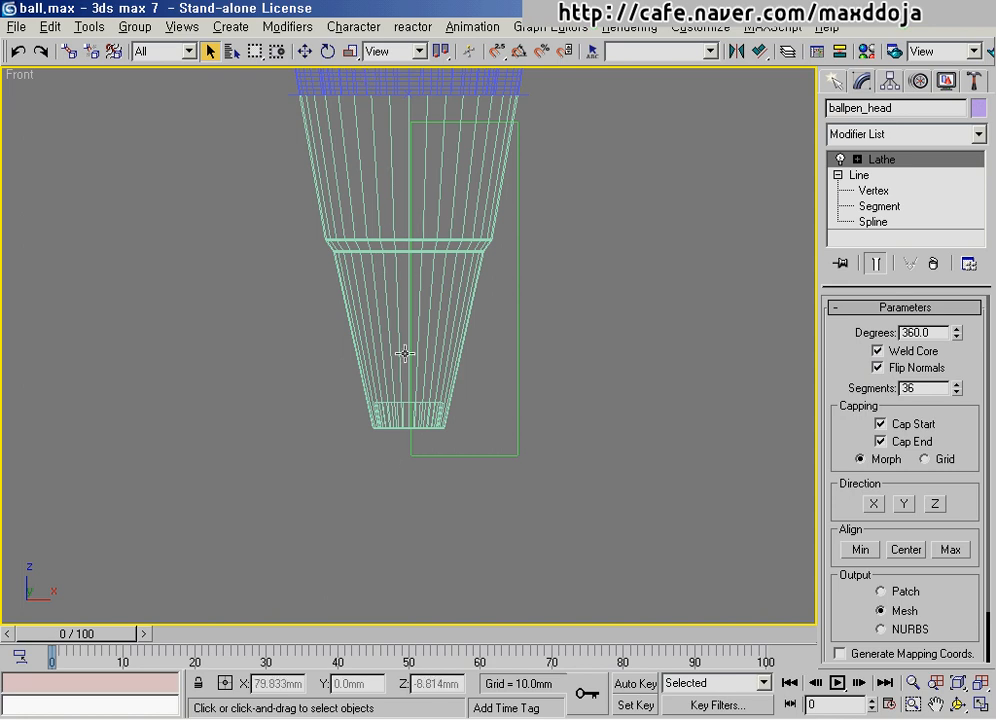
{"action": "mouse_move", "coordinate": [404, 353]}
{"action": "middle_mouse_down"}
{"action": "mouse_move", "coordinate": [431, 333]}
{"action": "mouse_move", "coordinate": [415, 363]}
{"action": "middle_mouse_up"}
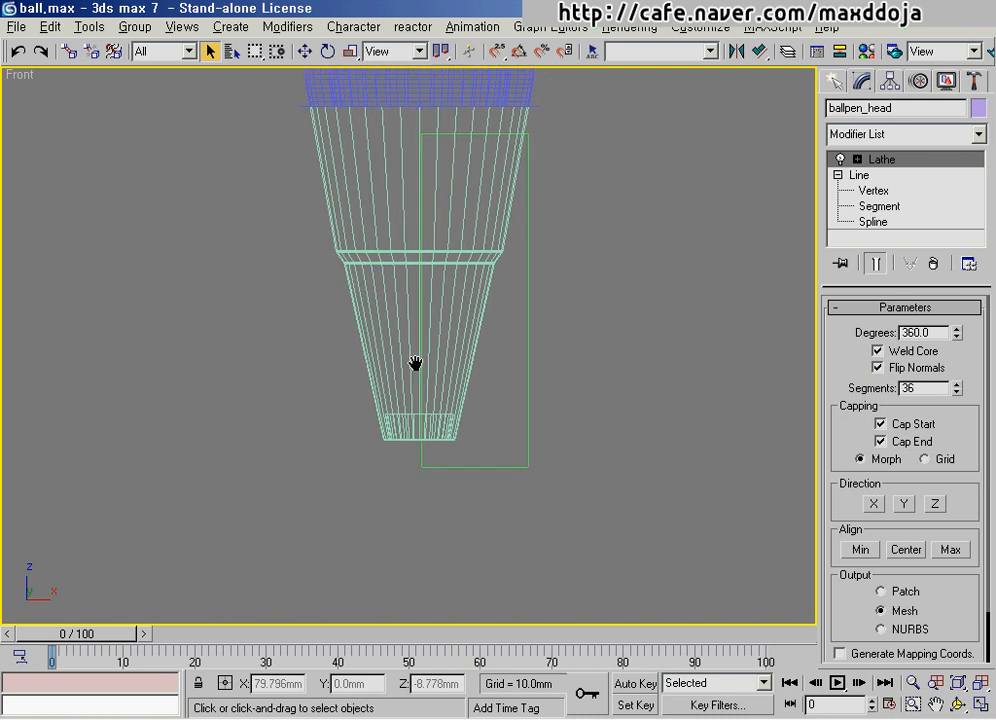
{"action": "left_click", "coordinate": [836, 82]}
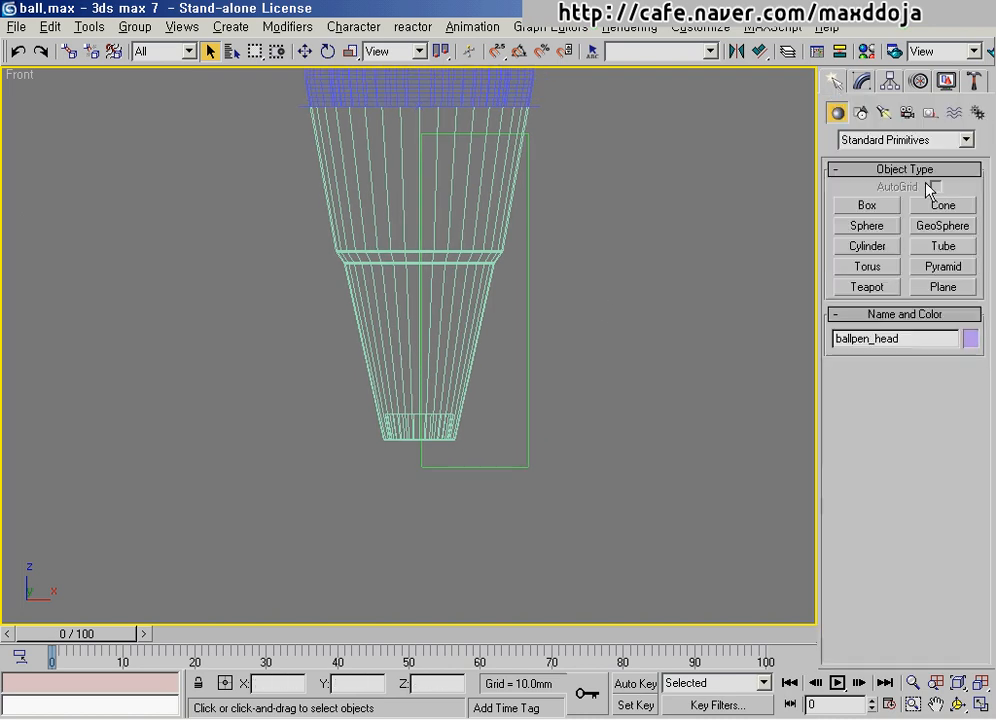
{"action": "left_click", "coordinate": [860, 112]}
{"action": "left_click", "coordinate": [944, 221]}
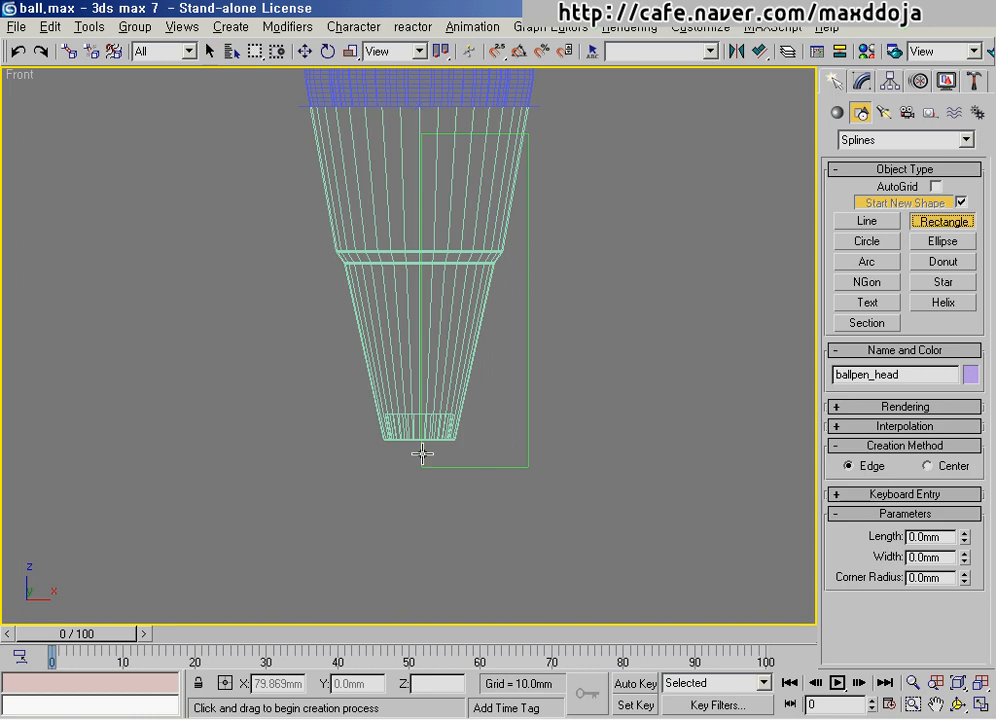
{"action": "middle_click_drag", "start_coordinate": [421, 351], "coordinate": [450, 232]}
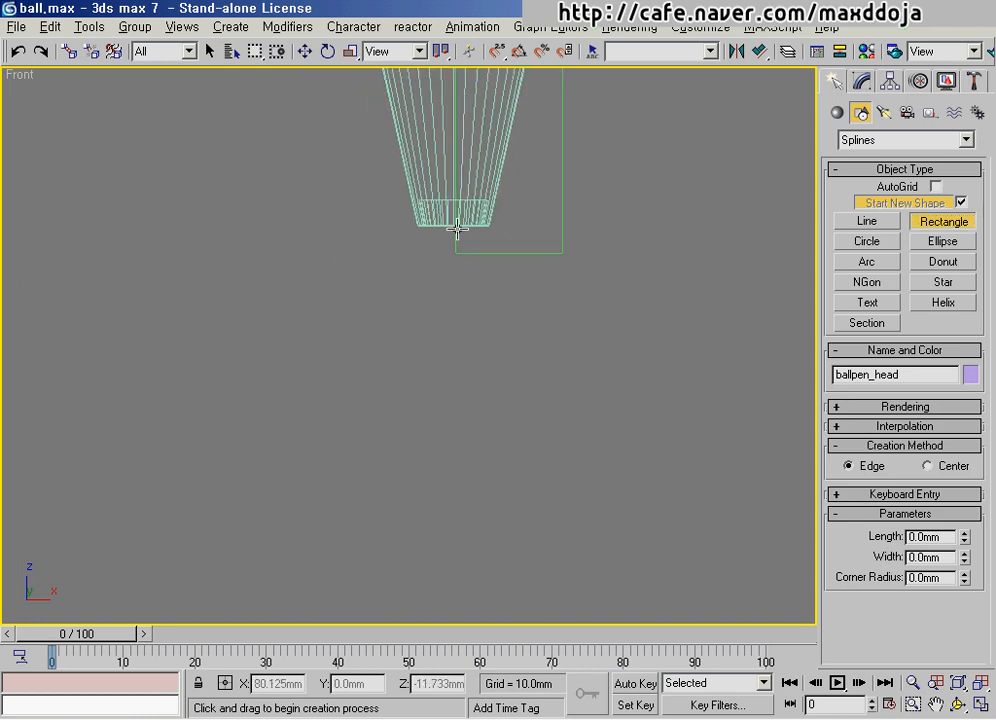
{"action": "left_click_drag", "start_coordinate": [454, 229], "coordinate": [484, 576]}
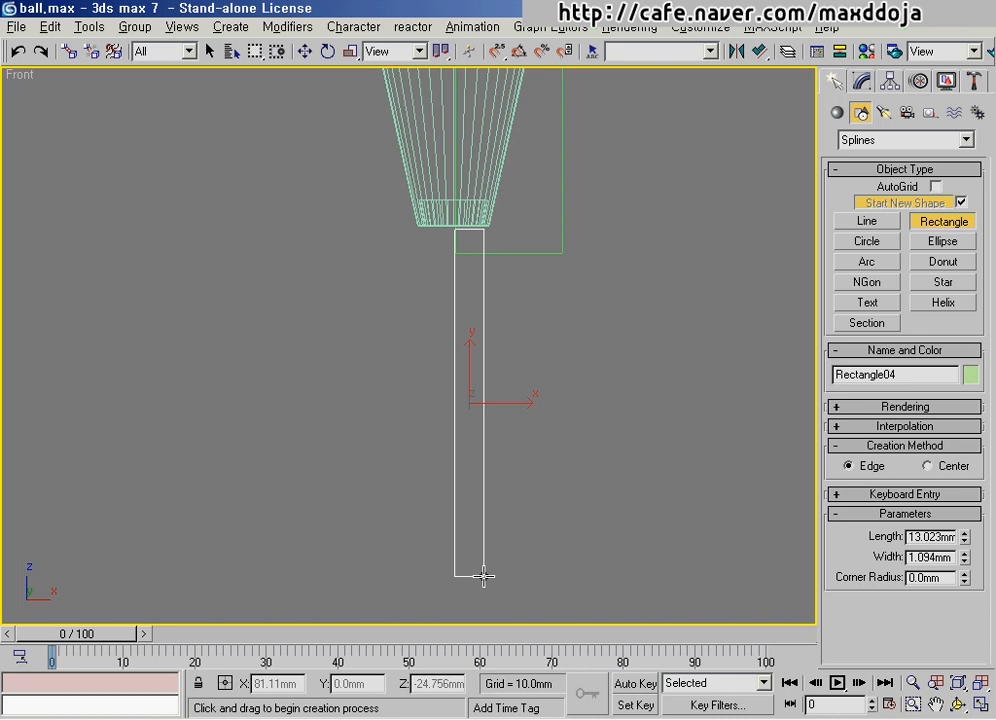
- Set the rectangle's length to 11.5 mm and its width to 0.65 mm
{"action": "double_click", "coordinate": [920, 536]}
{"action": "type", "text": "1"}
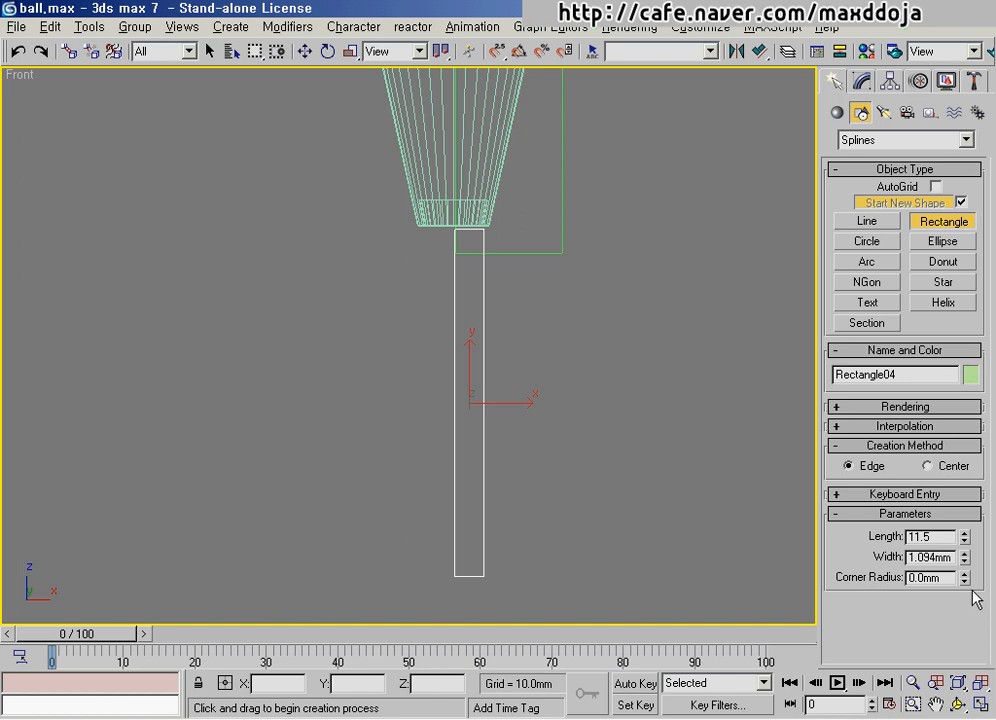
{"action": "type", "text": "1.5"}
{"action": "key", "text": "Tab"}
{"action": "type", "text": "0"}
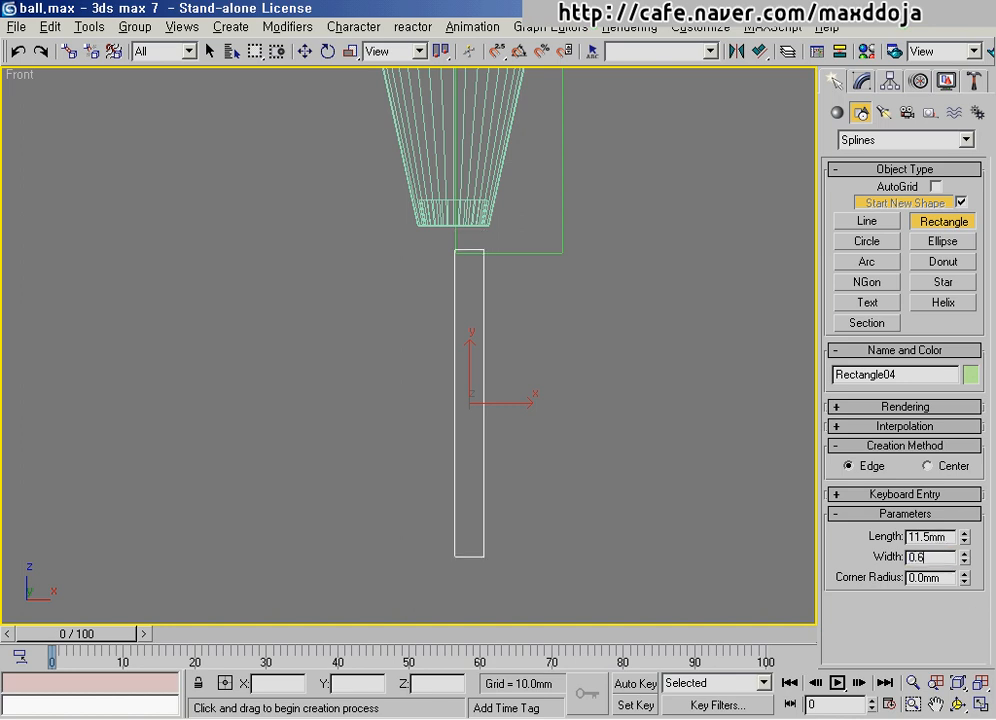
{"action": "key", "text": "Return"}
{"action": "middle_click_drag", "start_coordinate": [516, 397], "coordinate": [514, 285]}
{"action": "scroll", "coordinate": [471, 285], "scroll_direction": "up", "scroll_amount": 4}
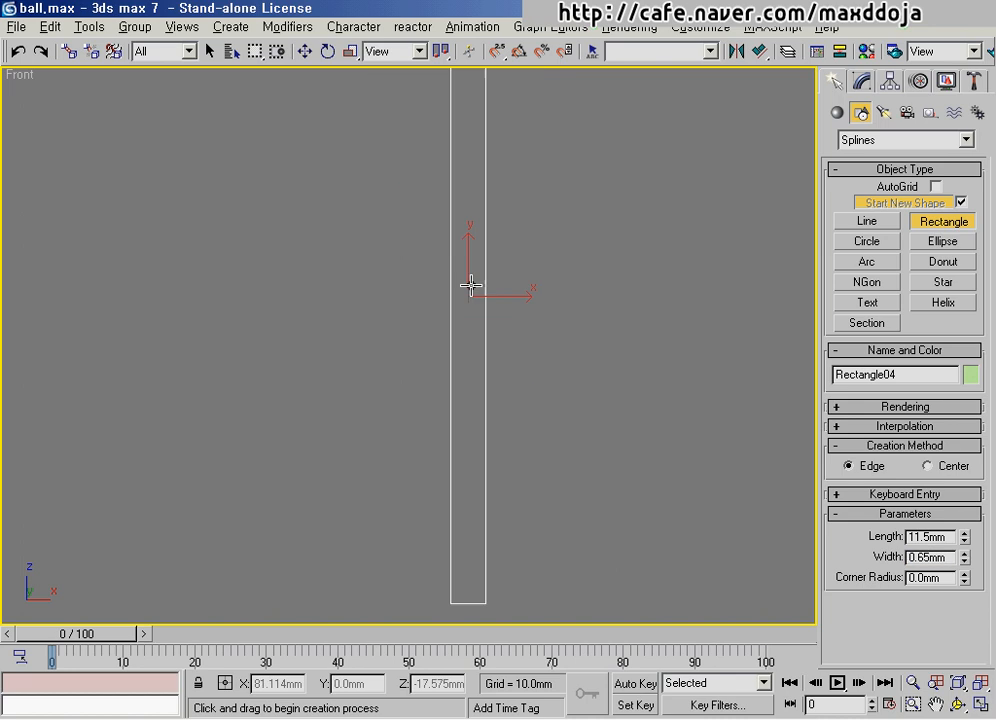
{"action": "right_click", "coordinate": [469, 291]}
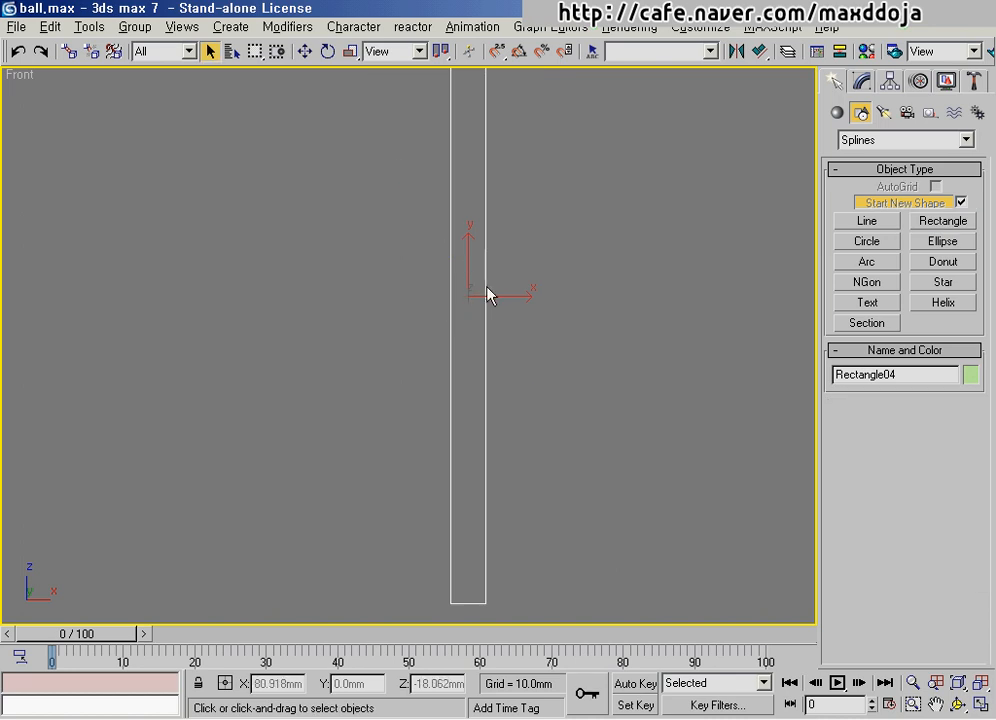
- Move the rectangle beneath the pen tip's center, to about X 80.1 mm and Z -18.8 mm, and deselect it
{"action": "key", "text": "w"}
{"action": "left_click_drag", "start_coordinate": [487, 272], "coordinate": [462, 303]}
{"action": "scroll", "coordinate": [457, 314], "scroll_direction": "down", "scroll_amount": 2}
{"action": "middle_click_drag", "start_coordinate": [453, 320], "coordinate": [453, 333]}
{"action": "scroll", "coordinate": [470, 320], "scroll_direction": "down", "scroll_amount": 2}
{"action": "left_click", "coordinate": [523, 291]}
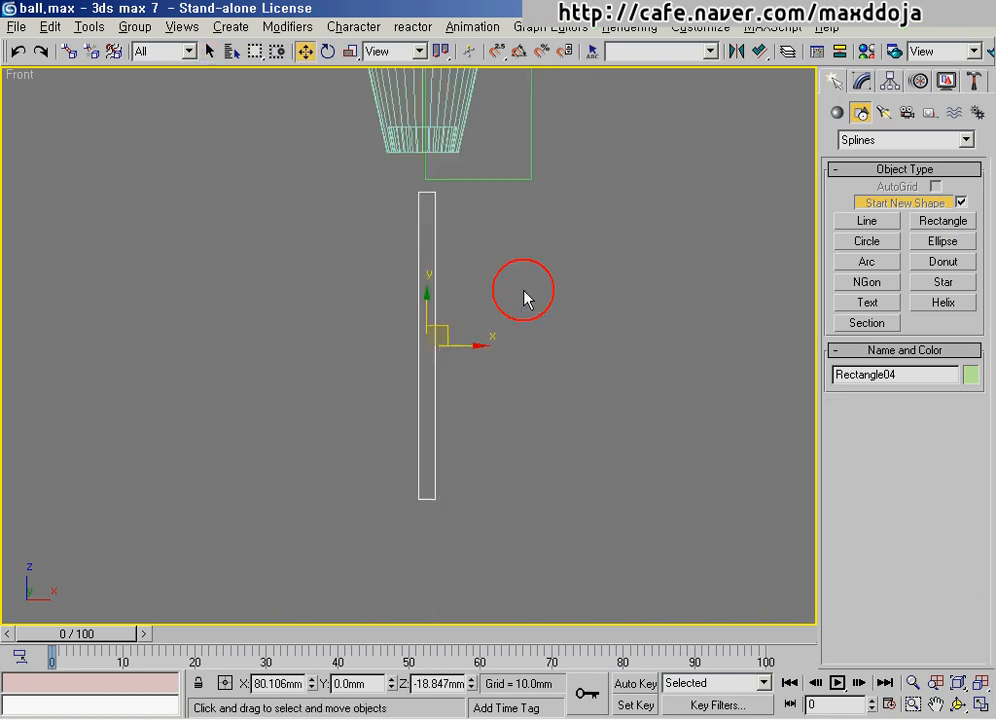
- Trace a four-point half profile along the rectangle with the Line tool, from a pointed lower end to a straight upper side
{"action": "left_click", "coordinate": [857, 224]}
{"action": "middle_click_drag", "start_coordinate": [398, 400], "coordinate": [387, 305]}
{"action": "scroll", "coordinate": [387, 305], "scroll_direction": "up", "scroll_amount": 2}
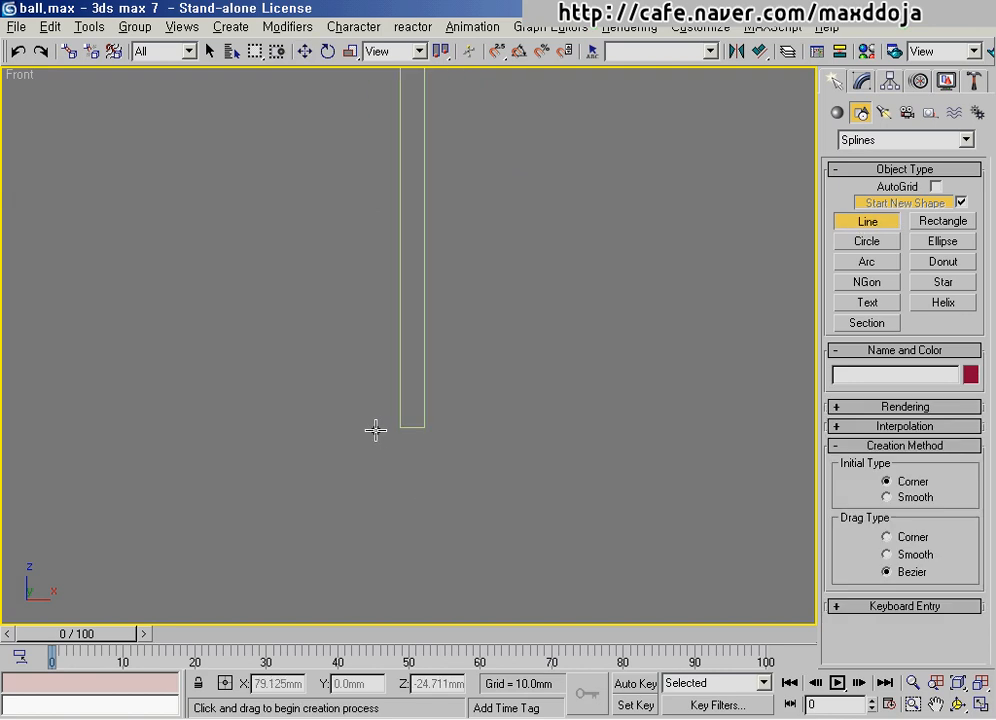
{"action": "middle_click_drag", "start_coordinate": [375, 430], "coordinate": [418, 247]}
{"action": "scroll", "coordinate": [400, 487], "scroll_direction": "up", "scroll_amount": 3}
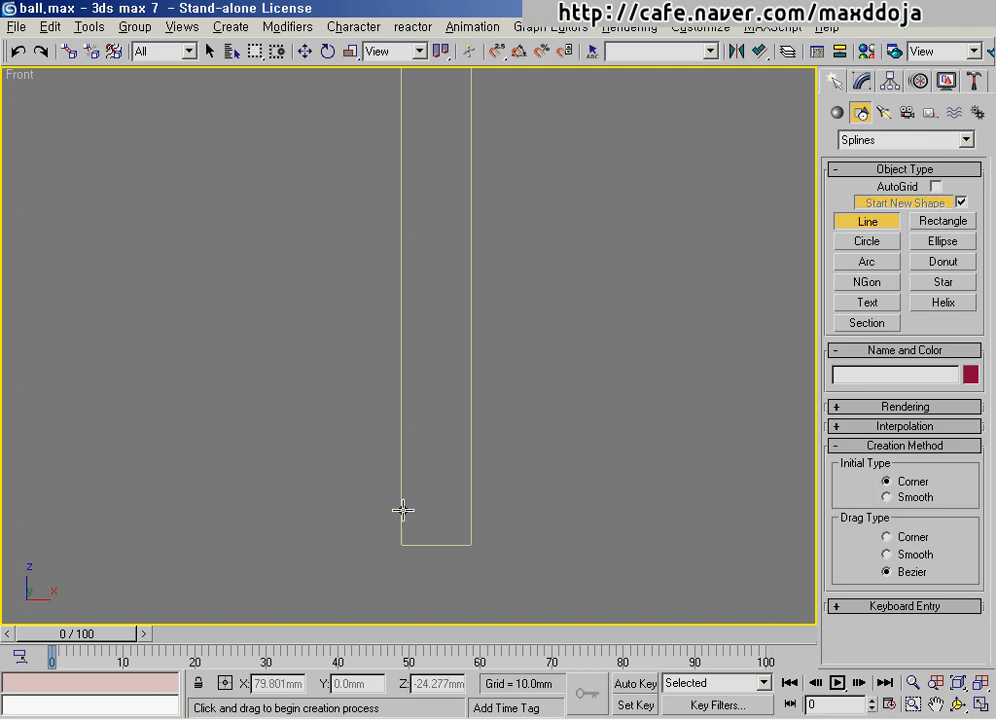
{"action": "left_click", "coordinate": [401, 510]}
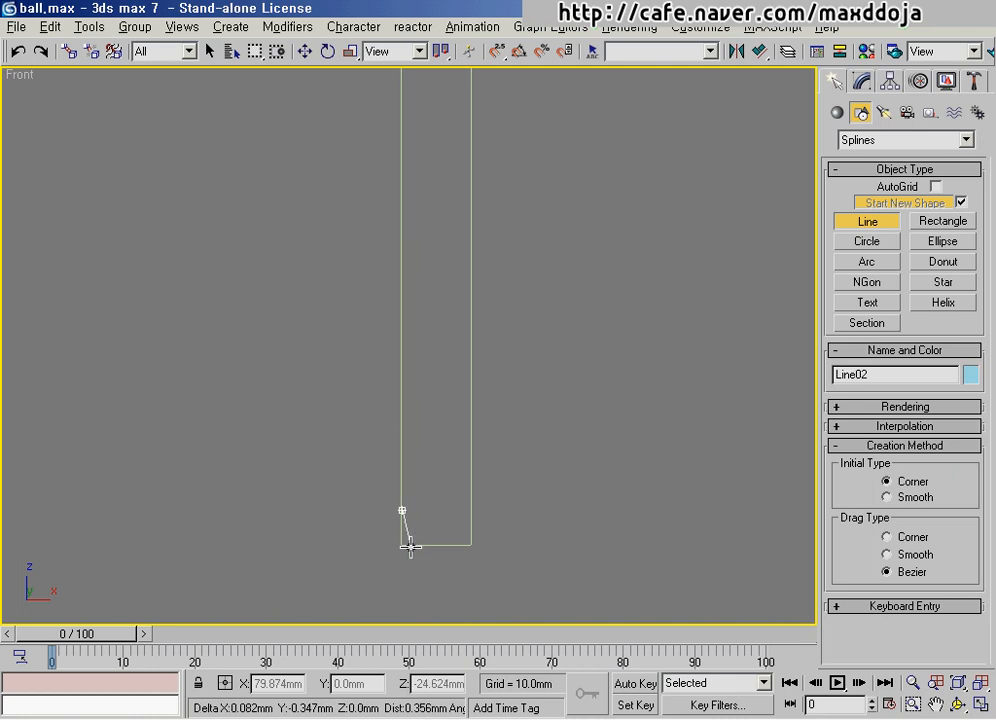
{"action": "left_click", "coordinate": [413, 545]}
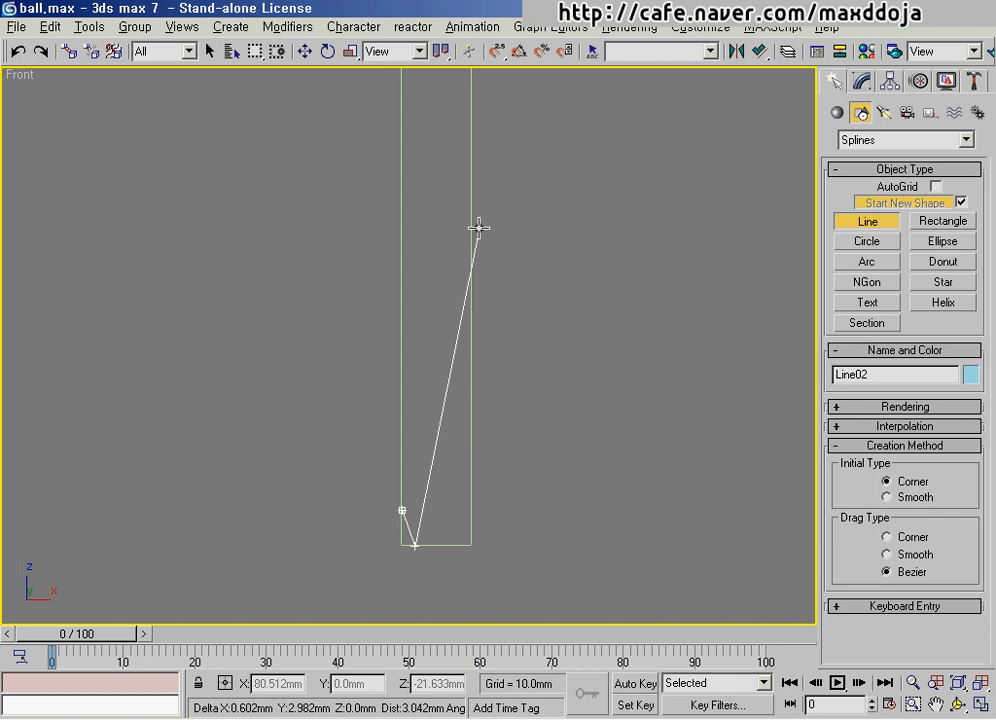
{"action": "scroll", "coordinate": [458, 248], "scroll_direction": "down", "scroll_amount": 4}
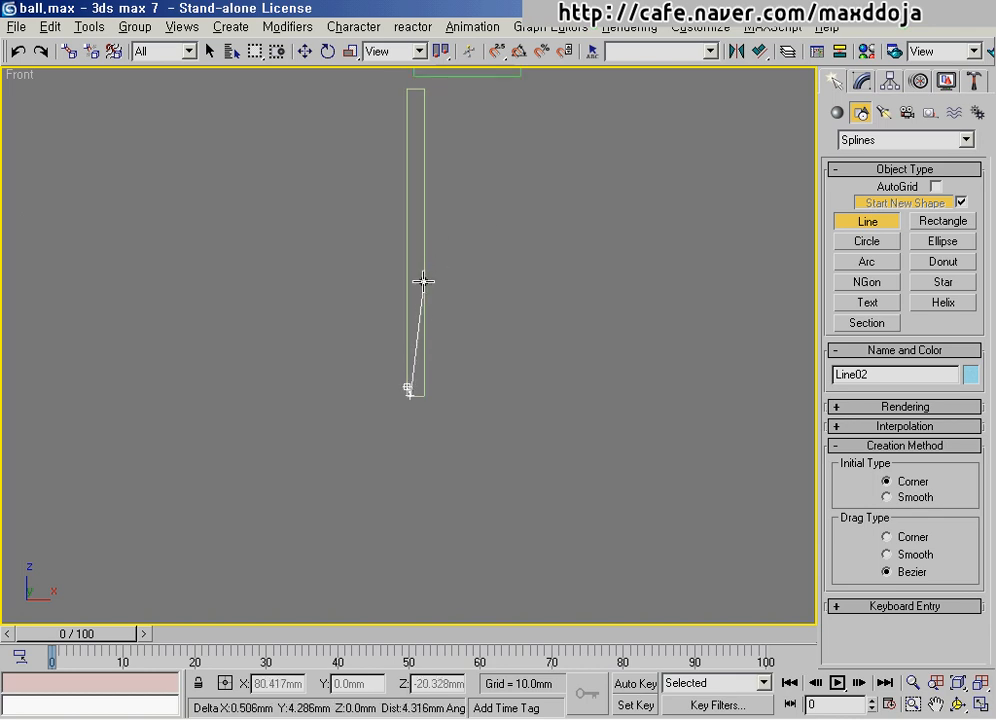
{"action": "left_click", "coordinate": [425, 283]}
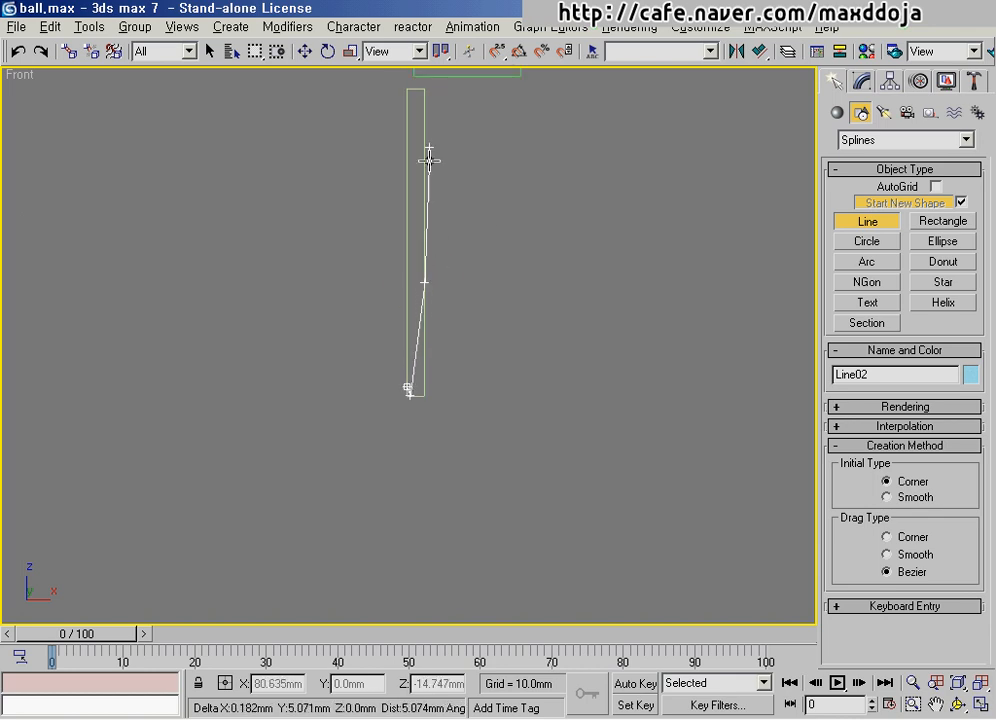
{"action": "left_click", "coordinate": [425, 90]}
{"action": "right_click", "coordinate": [527, 276]}
- Shift the two outer vertices of the profile line horizontally to line up with the rectangle's outer edge
{"action": "middle_click_drag", "start_coordinate": [498, 253], "coordinate": [516, 334]}
{"action": "key", "text": "1"}
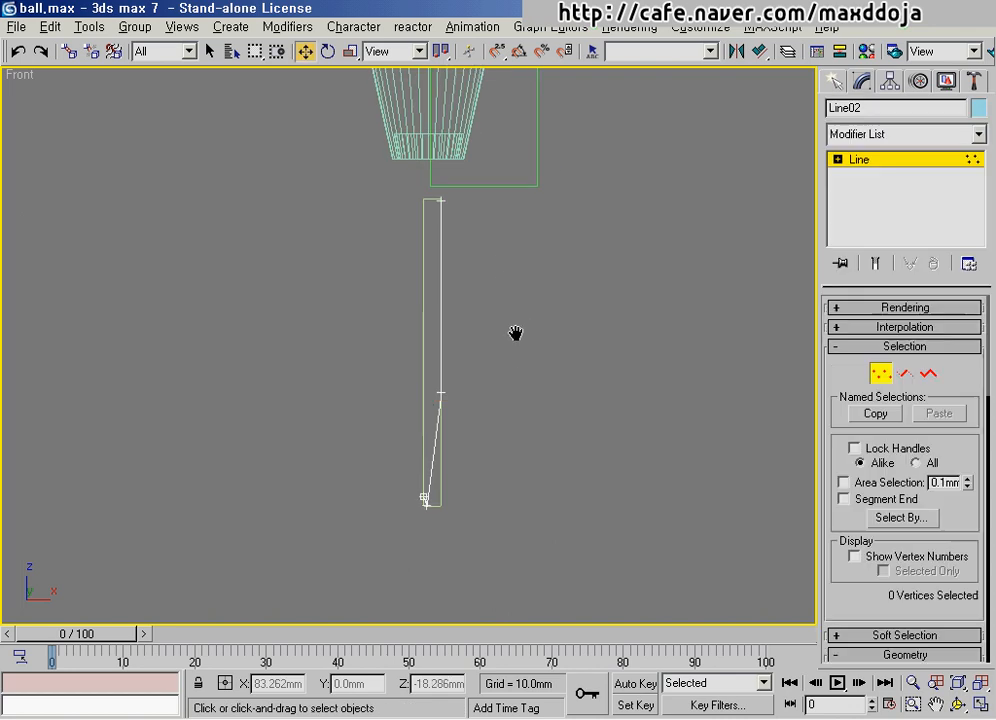
{"action": "scroll", "coordinate": [473, 265], "scroll_direction": "up", "scroll_amount": 5}
{"action": "middle_click_drag", "start_coordinate": [473, 265], "coordinate": [447, 349]}
{"action": "scroll", "coordinate": [447, 349], "scroll_direction": "down", "scroll_amount": 2}
{"action": "left_click_drag", "start_coordinate": [516, 536], "coordinate": [435, 470]}
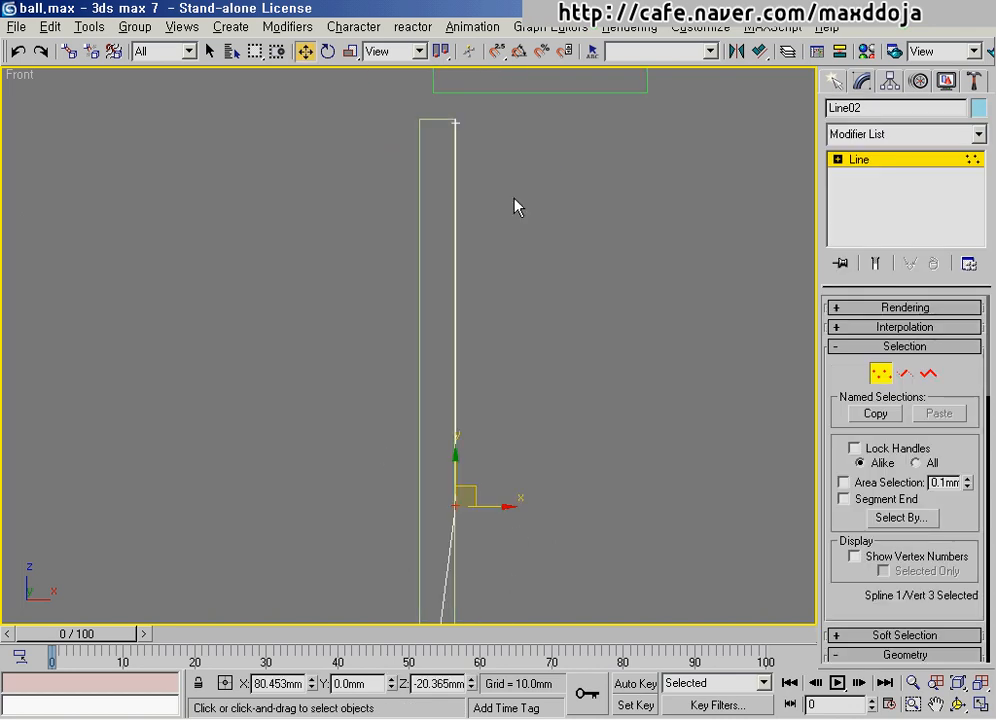
{"action": "left_click_drag", "start_coordinate": [532, 162], "coordinate": [422, 99]}
{"action": "scroll", "coordinate": [502, 510], "scroll_direction": "up", "scroll_amount": 2}
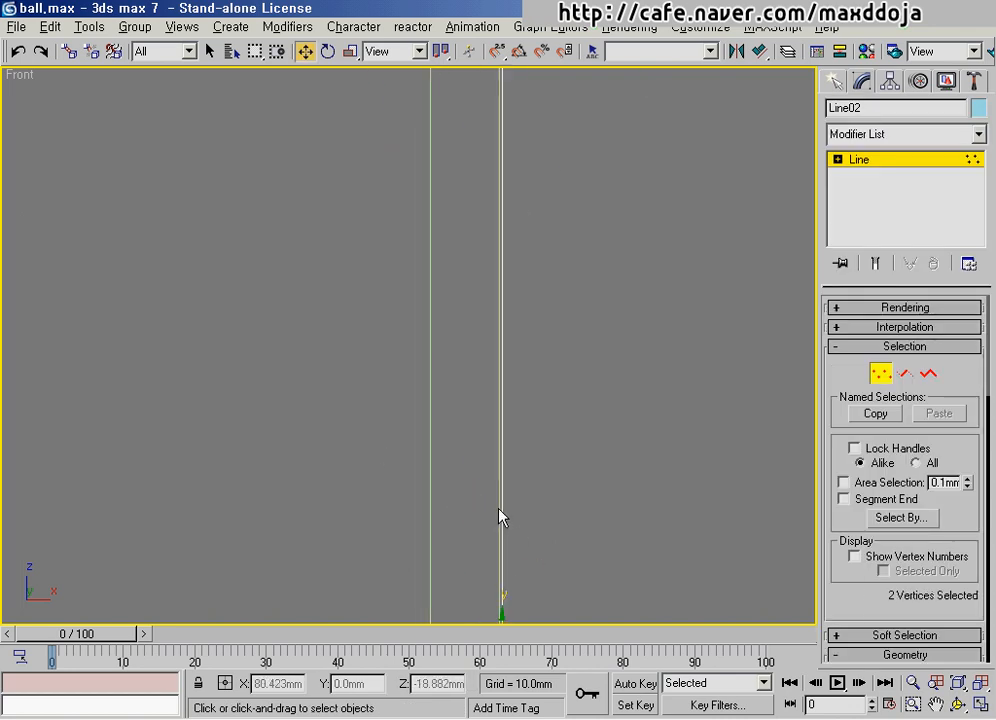
{"action": "middle_click_drag", "start_coordinate": [500, 515], "coordinate": [407, 269]}
{"action": "scroll", "coordinate": [407, 269], "scroll_direction": "up", "scroll_amount": 2}
{"action": "left_click_drag", "start_coordinate": [444, 358], "coordinate": [438, 356]}
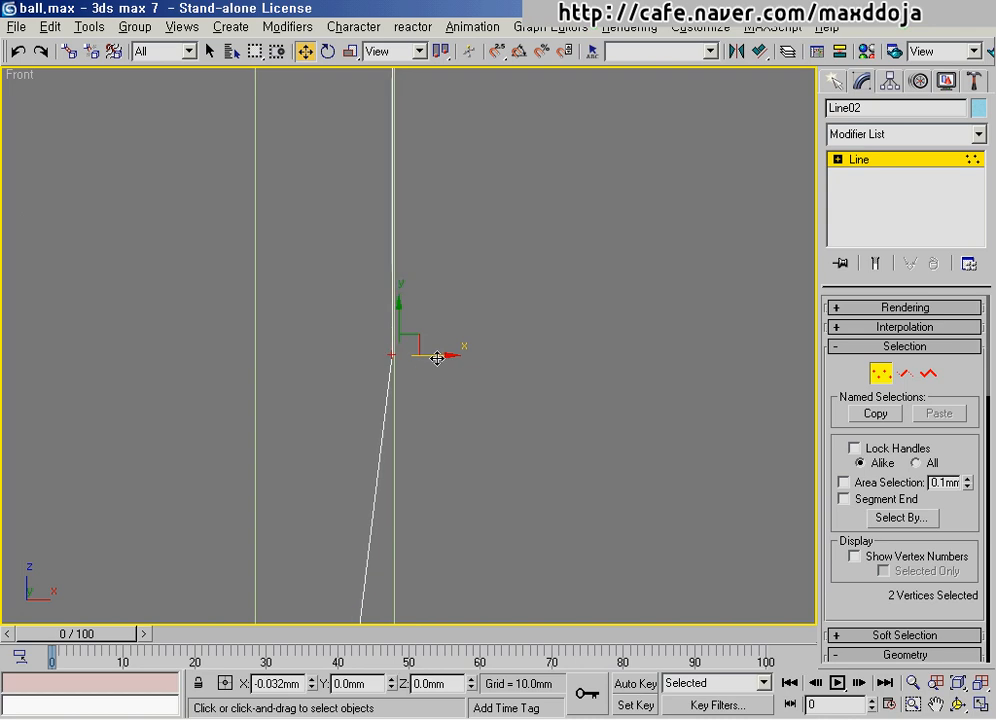
- Raise the profile line's uppermost vertex to the rectangle's top edge
{"action": "middle_click_drag", "start_coordinate": [442, 186], "coordinate": [385, 470]}
{"action": "middle_click_drag", "start_coordinate": [400, 105], "coordinate": [466, 290]}
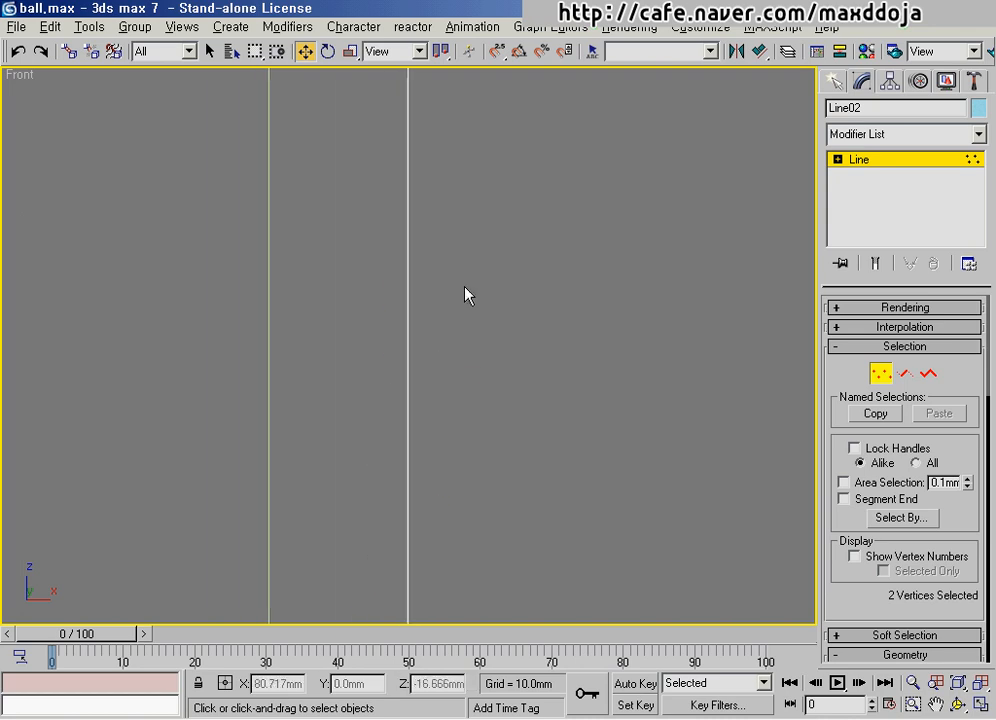
{"action": "middle_click_drag", "start_coordinate": [486, 131], "coordinate": [500, 391]}
{"action": "middle_click_drag", "start_coordinate": [454, 145], "coordinate": [511, 436]}
{"action": "scroll", "coordinate": [502, 330], "scroll_direction": "up", "scroll_amount": 2}
{"action": "left_click", "coordinate": [545, 320]}
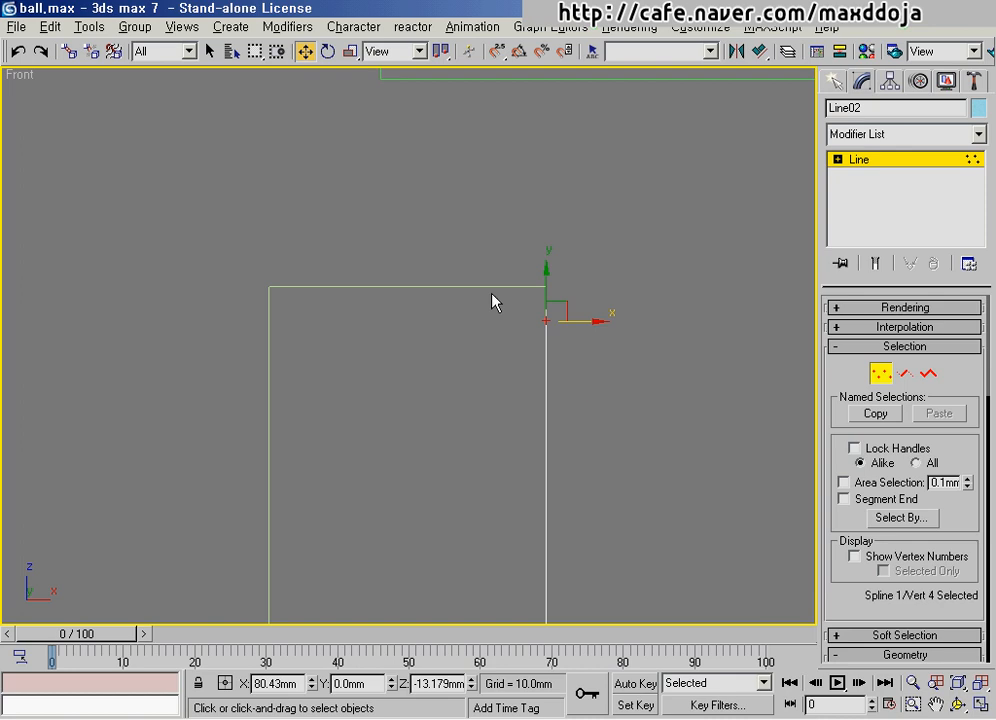
{"action": "left_click_drag", "start_coordinate": [548, 284], "coordinate": [549, 257]}
- Adjust the height of the profile line's lowest vertex to match the rectangle's bottom edge
{"action": "middle_click_drag", "start_coordinate": [416, 332], "coordinate": [417, 85]}
{"action": "scroll", "coordinate": [367, 260], "scroll_direction": "down", "scroll_amount": 7}
{"action": "middle_click_drag", "start_coordinate": [370, 390], "coordinate": [405, 130]}
{"action": "middle_click_drag", "start_coordinate": [372, 387], "coordinate": [348, 388]}
{"action": "scroll", "coordinate": [350, 388], "scroll_direction": "up", "scroll_amount": 5}
{"action": "middle_click_drag", "start_coordinate": [407, 396], "coordinate": [488, 185]}
{"action": "left_click_drag", "start_coordinate": [471, 131], "coordinate": [510, 196]}
{"action": "left_click", "coordinate": [516, 228]}
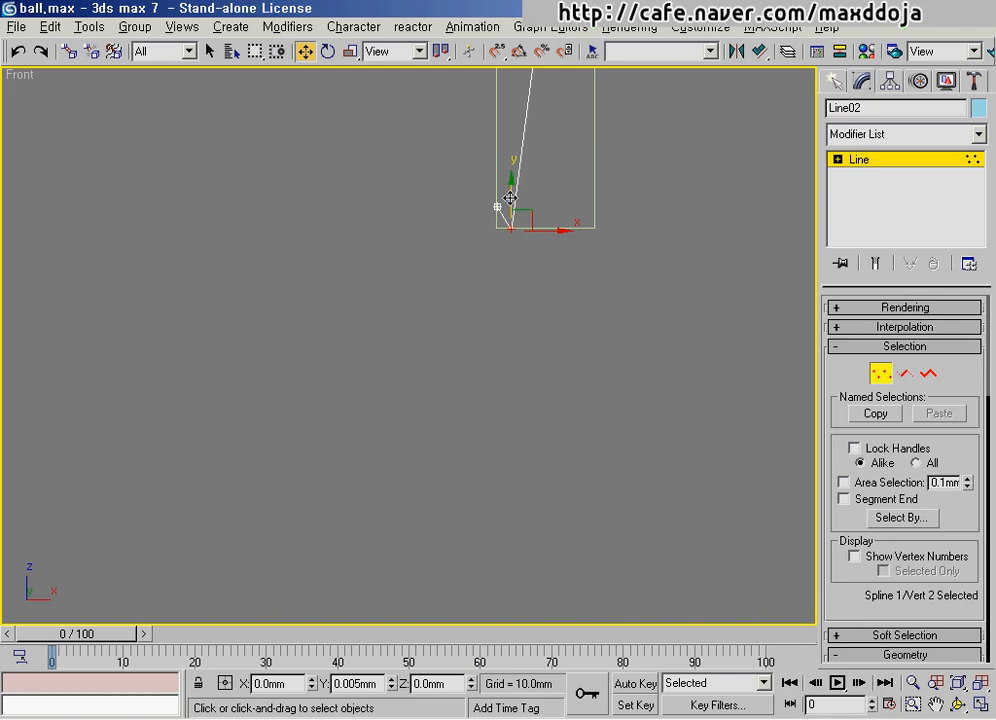
{"action": "left_click_drag", "start_coordinate": [510, 198], "coordinate": [510, 198]}
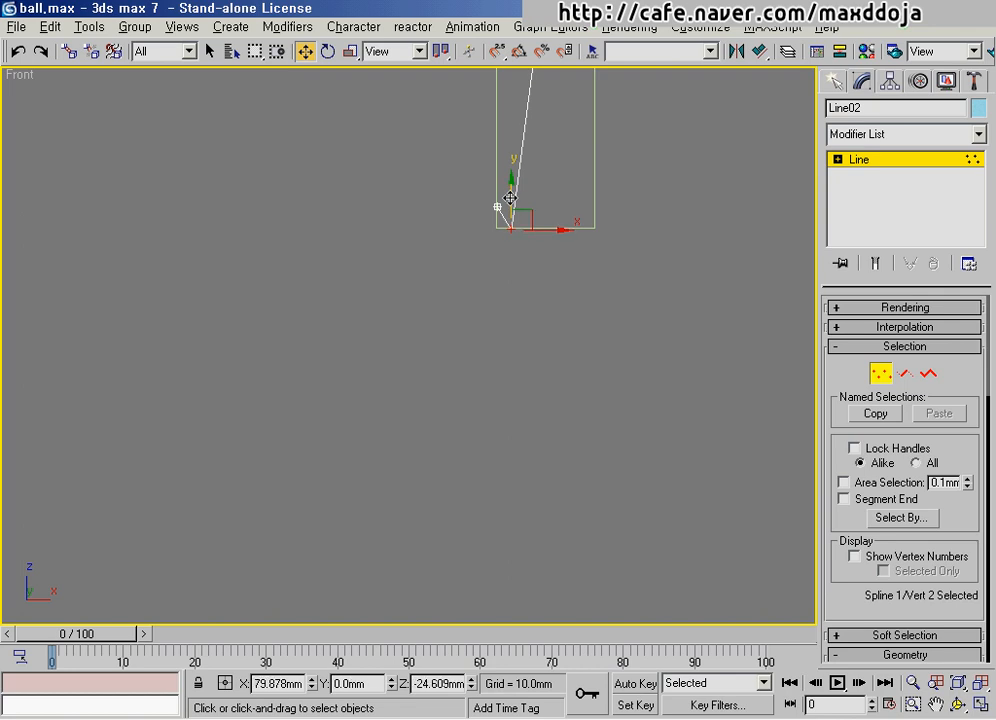
- Fillet the vertex where the straight side meets the taper with a radius of about 0.22 mm
{"action": "scroll", "coordinate": [510, 198], "scroll_direction": "down", "scroll_amount": 3}
{"action": "middle_click_drag", "start_coordinate": [510, 198], "coordinate": [494, 234]}
{"action": "middle_click_drag", "start_coordinate": [482, 188], "coordinate": [480, 317]}
{"action": "left_click_drag", "start_coordinate": [391, 210], "coordinate": [525, 290]}
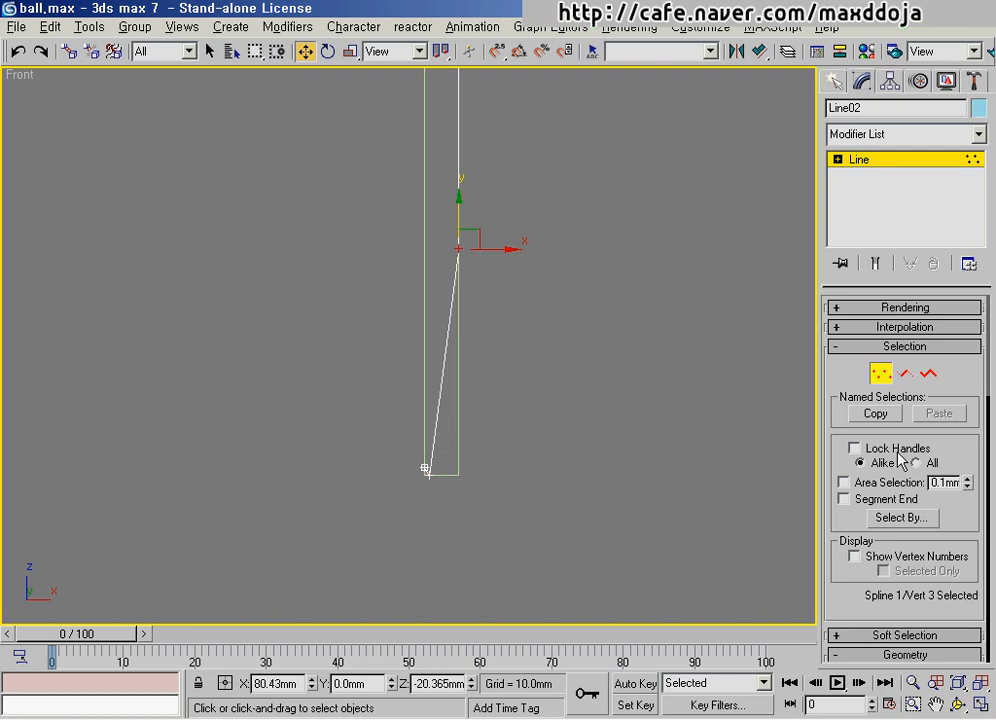
{"action": "scroll", "coordinate": [900, 363], "scroll_direction": "down", "scroll_amount": 5}
{"action": "scroll", "coordinate": [888, 443], "scroll_direction": "down", "scroll_amount": 5}
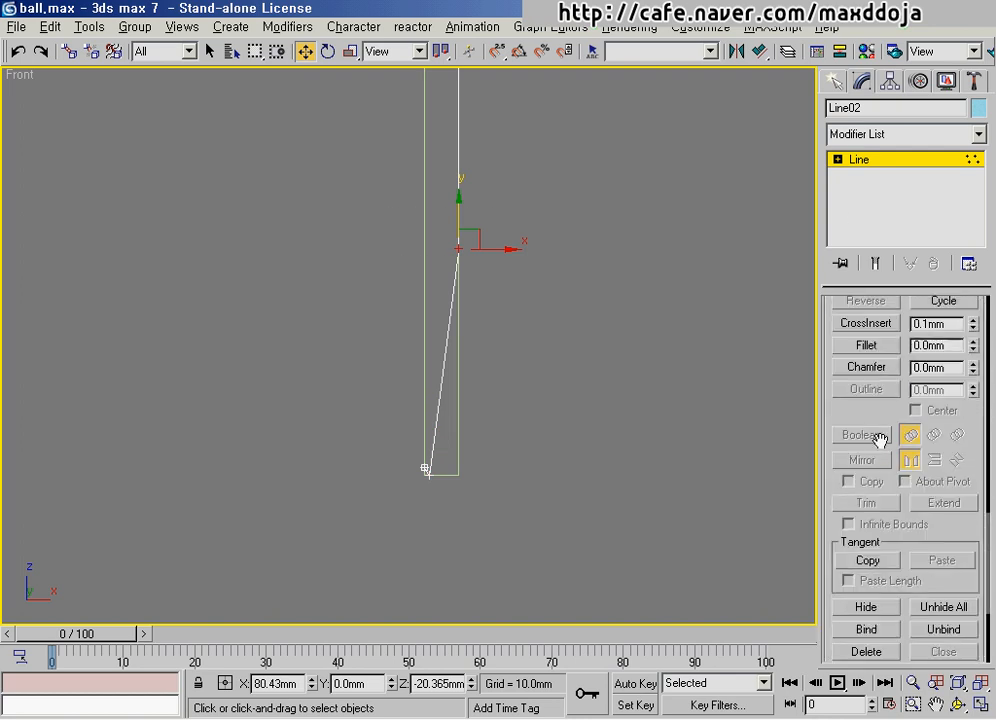
{"action": "left_click", "coordinate": [862, 345]}
{"action": "left_click_drag", "start_coordinate": [458, 250], "coordinate": [465, 238]}
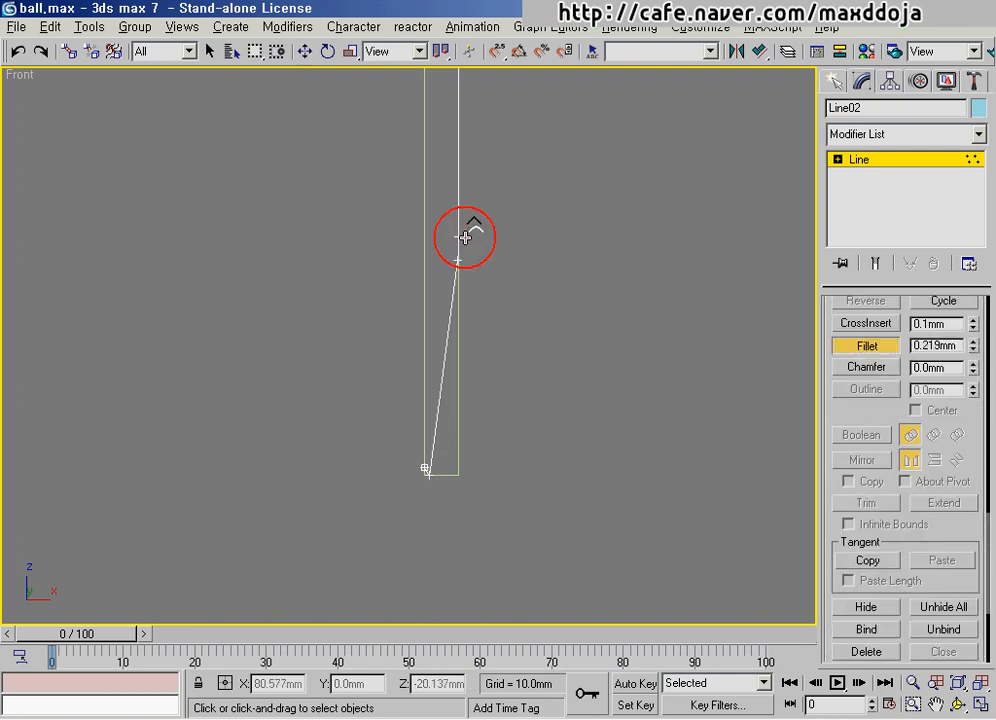
{"action": "right_click", "coordinate": [569, 283]}
- Apply a Lathe modifier to the whole profile line and align its axis to Min
{"action": "middle_click_drag", "start_coordinate": [520, 276], "coordinate": [631, 406]}
{"action": "scroll", "coordinate": [548, 405], "scroll_direction": "down", "scroll_amount": 4}
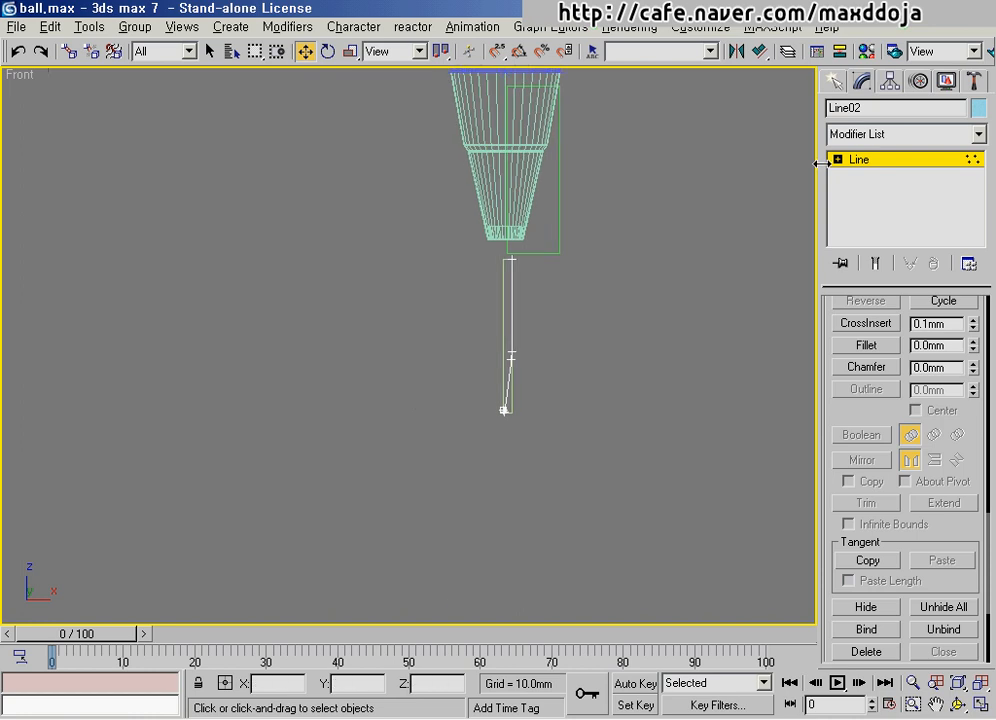
{"action": "left_click", "coordinate": [884, 162]}
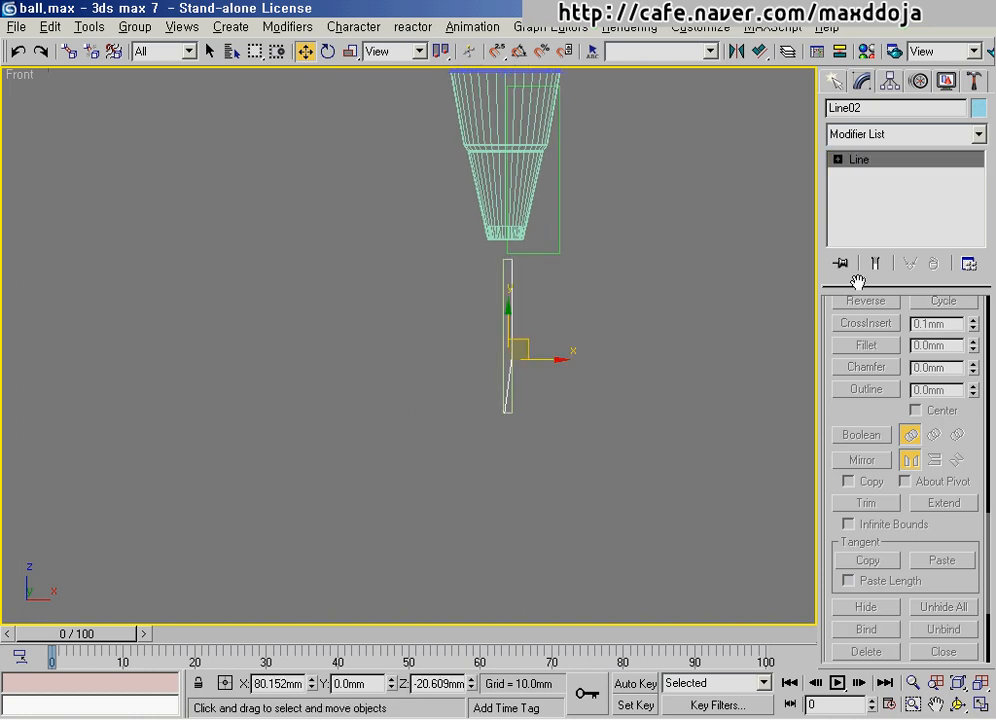
{"action": "left_click", "coordinate": [977, 134]}
{"action": "scroll", "coordinate": [982, 300], "scroll_direction": "down", "scroll_amount": 9}
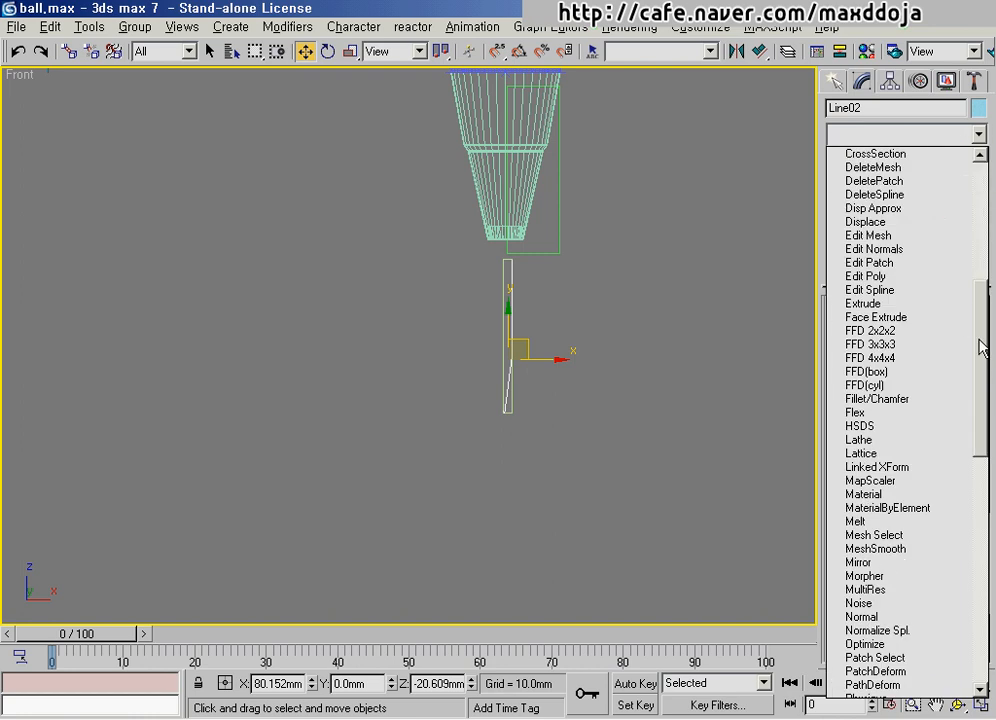
{"action": "left_click", "coordinate": [883, 427]}
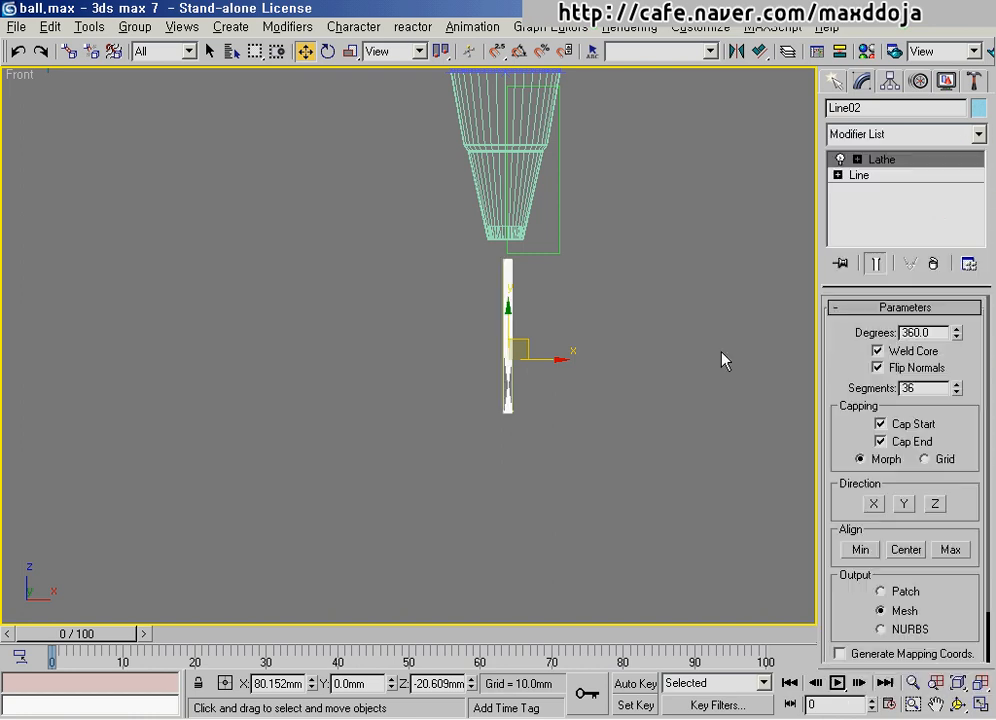
{"action": "left_click", "coordinate": [858, 548]}
- Move the lathed point up into the pen's tip, to about Z -13 mm
{"action": "scroll", "coordinate": [498, 325], "scroll_direction": "up", "scroll_amount": 5}
{"action": "middle_click_drag", "start_coordinate": [578, 267], "coordinate": [445, 256]}
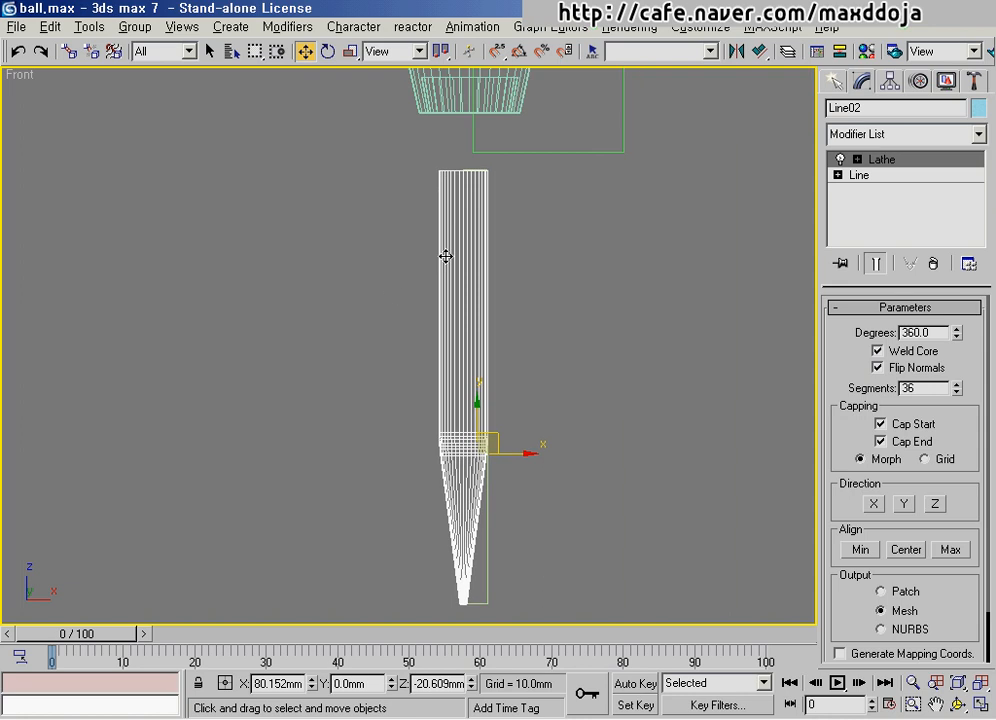
{"action": "left_click_drag", "start_coordinate": [483, 436], "coordinate": [483, 289]}
{"action": "mouse_move", "coordinate": [525, 234]}
{"action": "middle_mouse_down"}
{"action": "mouse_move", "coordinate": [525, 327]}
{"action": "mouse_move", "coordinate": [522, 307]}
{"action": "middle_mouse_up"}
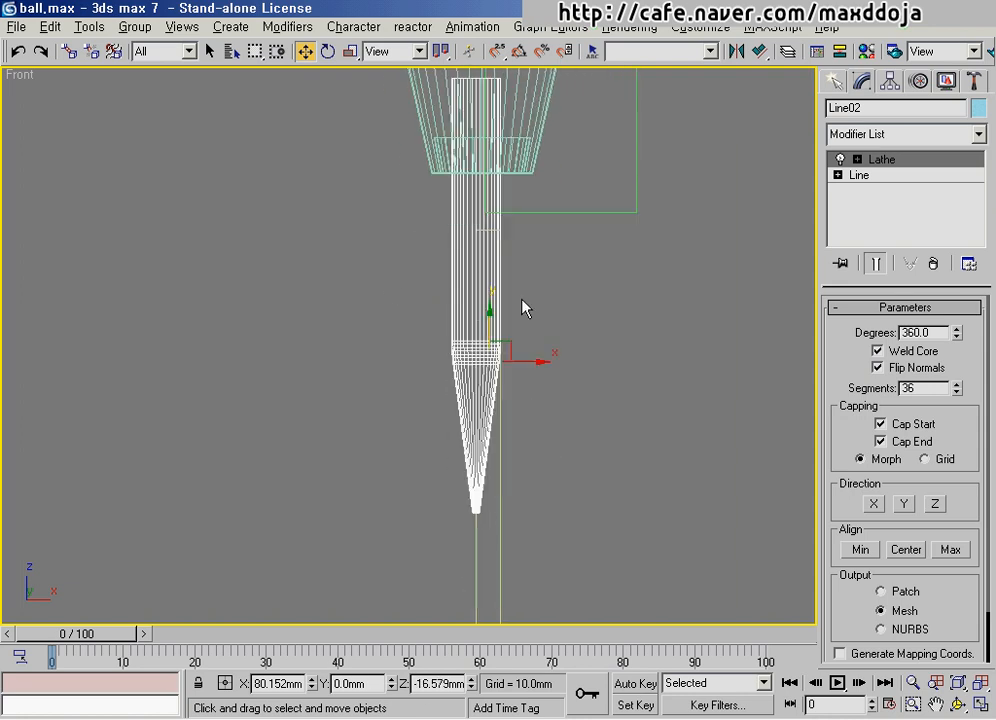
{"action": "left_click_drag", "start_coordinate": [492, 324], "coordinate": [490, 192]}
{"action": "scroll", "coordinate": [476, 333], "scroll_direction": "up", "scroll_amount": 5}
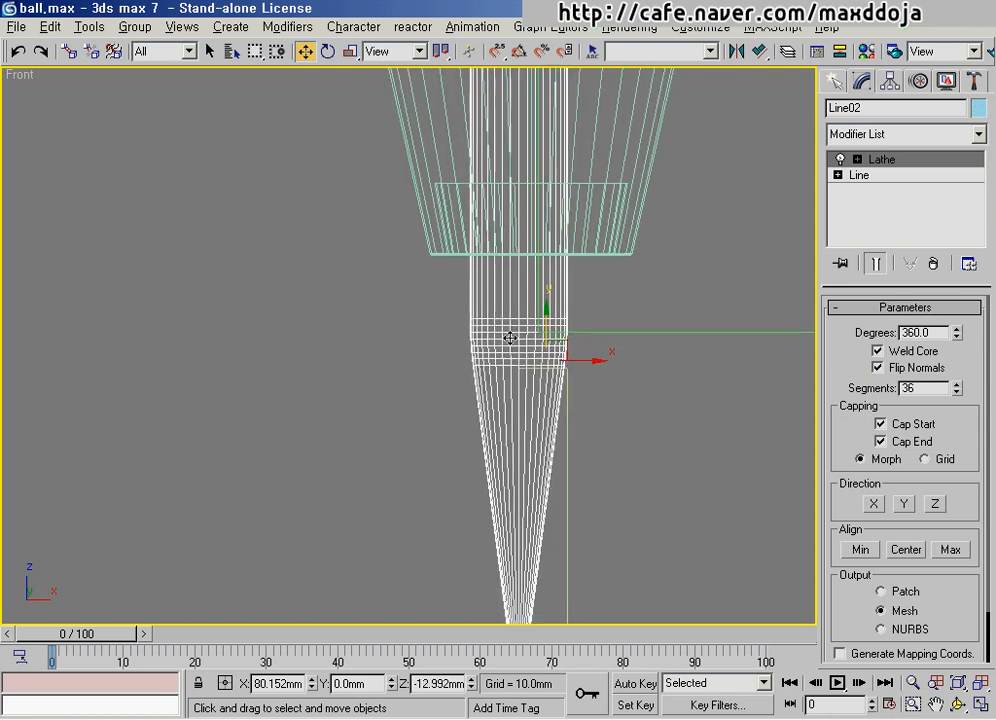
- Lower the lathed point within the pen's tip to about Z -14.9 mm so more of it sticks out
{"action": "mouse_move", "coordinate": [567, 343]}
{"action": "left_mouse_down"}
{"action": "mouse_move", "coordinate": [583, 259]}
{"action": "mouse_move", "coordinate": [576, 236]}
{"action": "mouse_move", "coordinate": [584, 425]}
{"action": "left_mouse_up"}
{"action": "scroll", "coordinate": [502, 236], "scroll_direction": "down", "scroll_amount": 3}
{"action": "scroll", "coordinate": [490, 285], "scroll_direction": "up", "scroll_amount": 3}
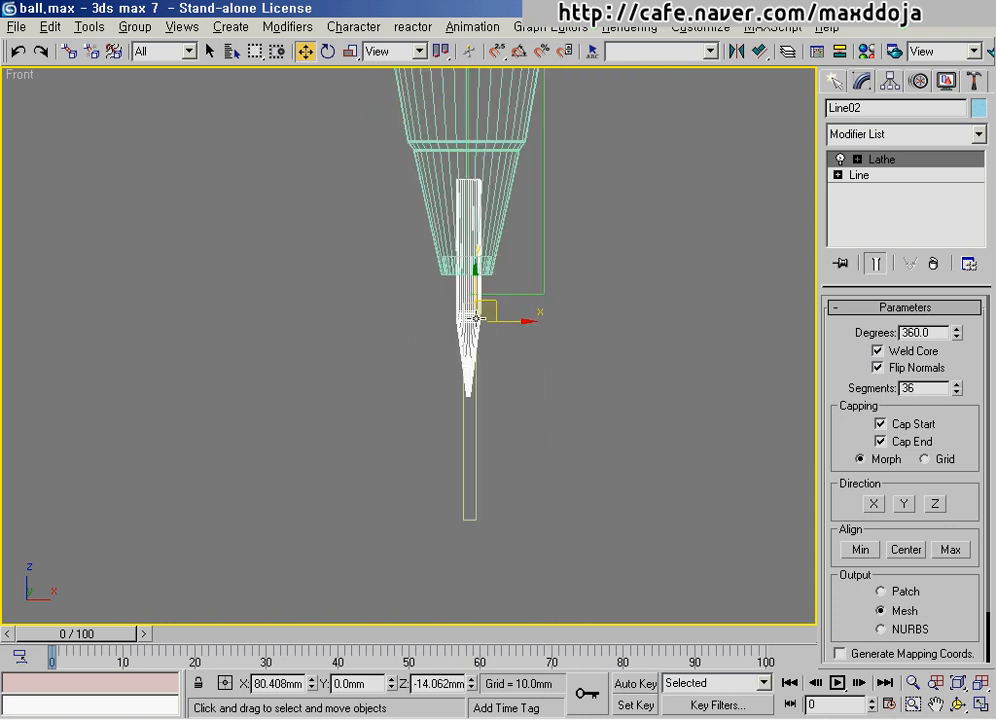
{"action": "left_click", "coordinate": [476, 293]}
{"action": "left_click_drag", "start_coordinate": [476, 293], "coordinate": [474, 311]}
{"action": "scroll", "coordinate": [605, 200], "scroll_direction": "up", "scroll_amount": 6}
{"action": "scroll", "coordinate": [447, 438], "scroll_direction": "up", "scroll_amount": 3}
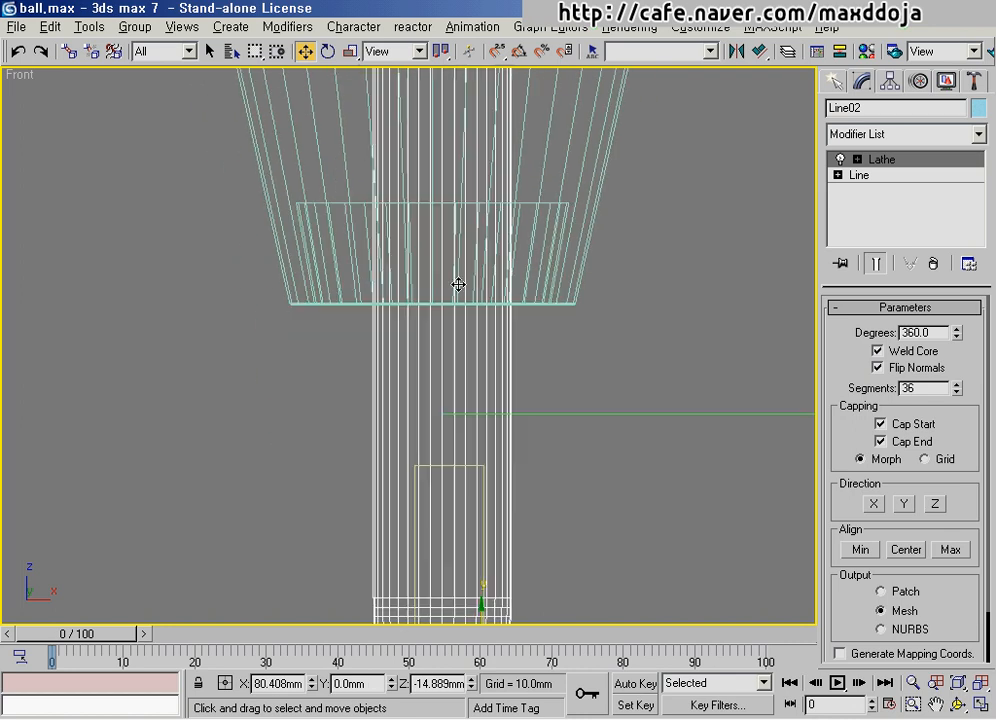
{"action": "left_click_drag", "start_coordinate": [550, 298], "coordinate": [550, 331]}
{"action": "right_click", "coordinate": [550, 331]}
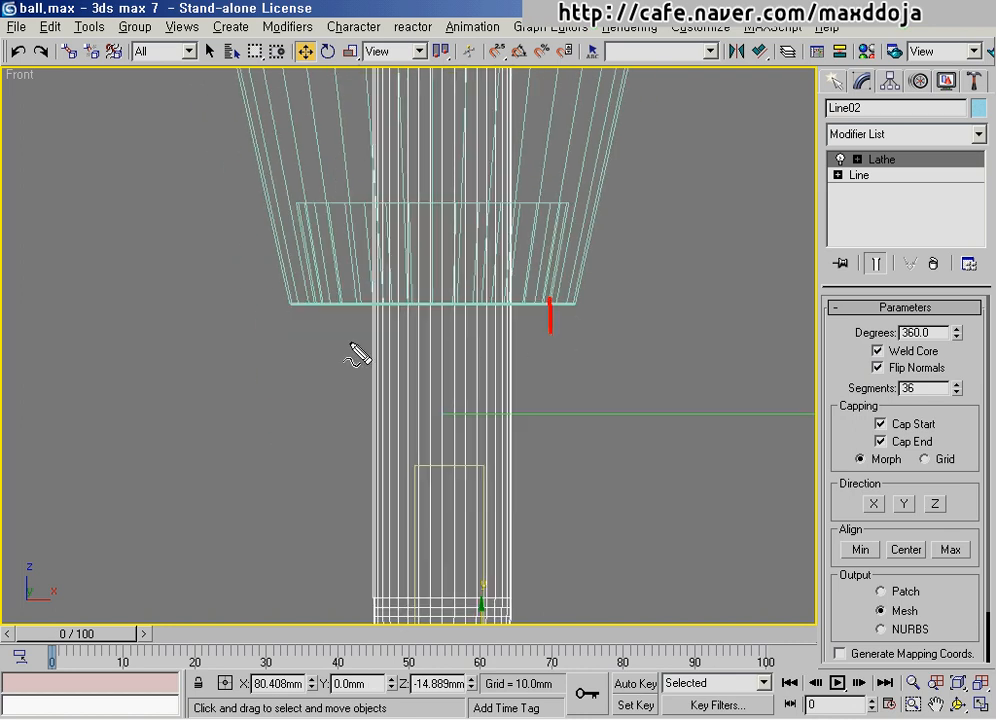
{"action": "mouse_move", "coordinate": [313, 296]}
{"action": "left_mouse_down"}
{"action": "mouse_move", "coordinate": [313, 345]}
{"action": "mouse_move", "coordinate": [558, 322]}
{"action": "left_mouse_up"}
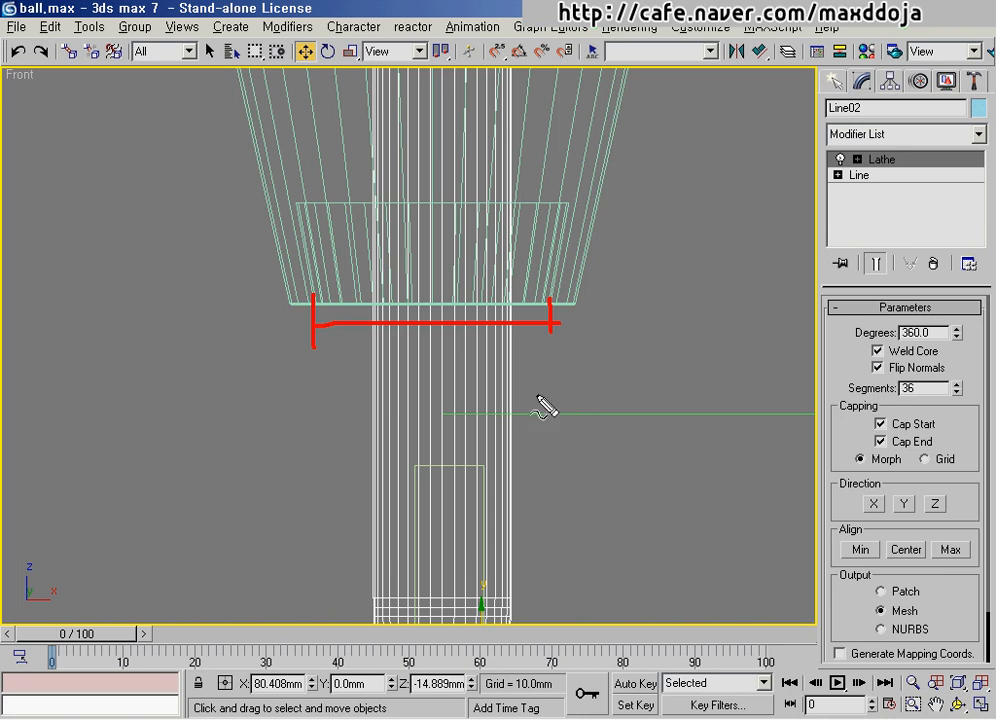
{"action": "key", "text": "Escape"}
- Align the lathed point to Ballpen_cap on the X position only, center to center
{"action": "middle_click_drag", "start_coordinate": [440, 416], "coordinate": [458, 317]}
{"action": "scroll", "coordinate": [458, 317], "scroll_direction": "down", "scroll_amount": 5}
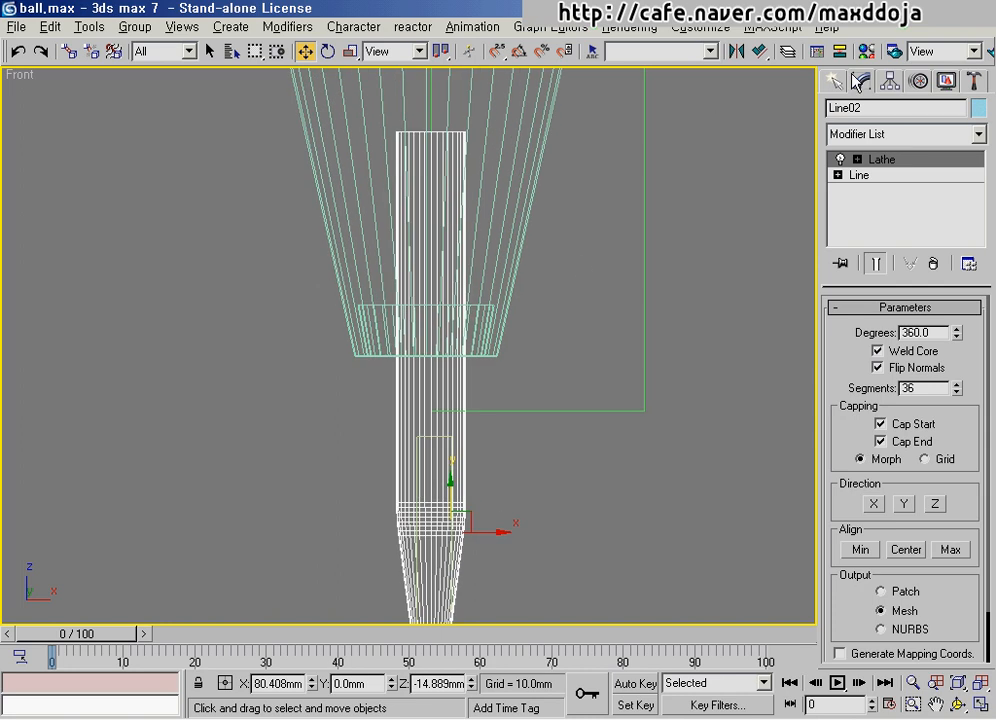
{"action": "left_click", "coordinate": [758, 52]}
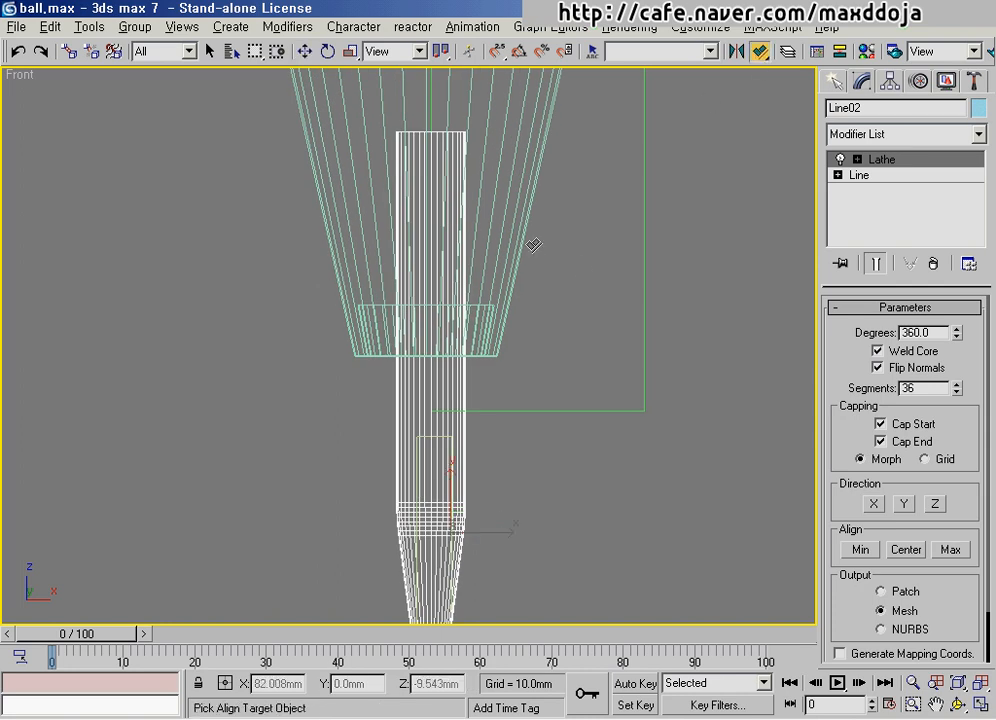
{"action": "left_click", "coordinate": [405, 176]}
{"action": "left_click", "coordinate": [463, 258]}
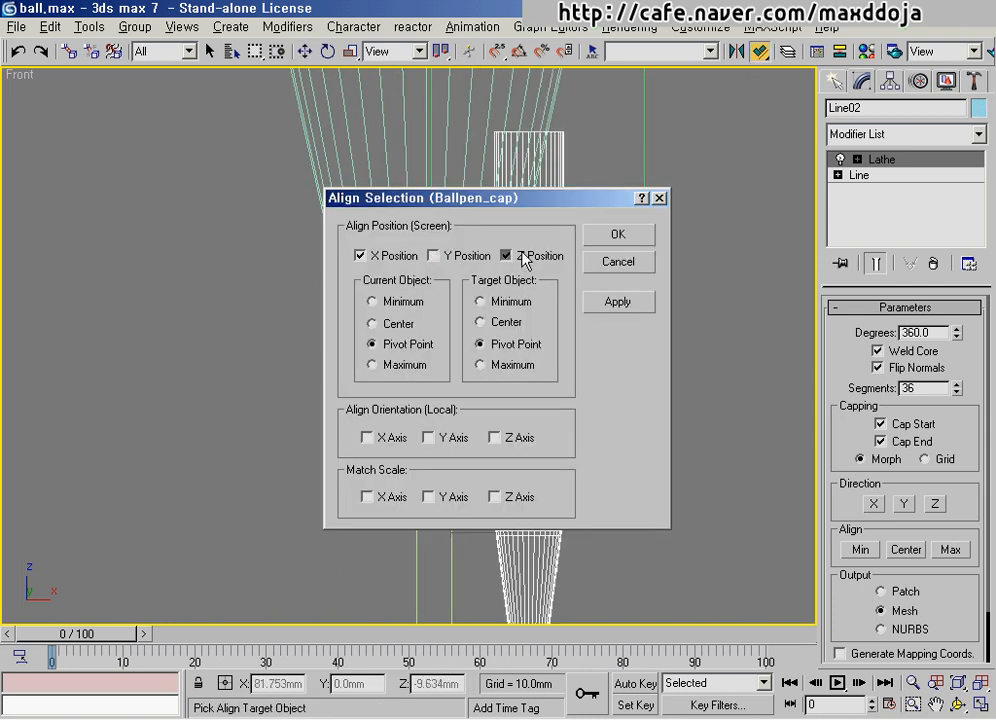
{"action": "left_click", "coordinate": [528, 256]}
{"action": "left_click", "coordinate": [480, 322]}
{"action": "left_click", "coordinate": [399, 324]}
{"action": "left_click_drag", "start_coordinate": [441, 207], "coordinate": [775, 278]}
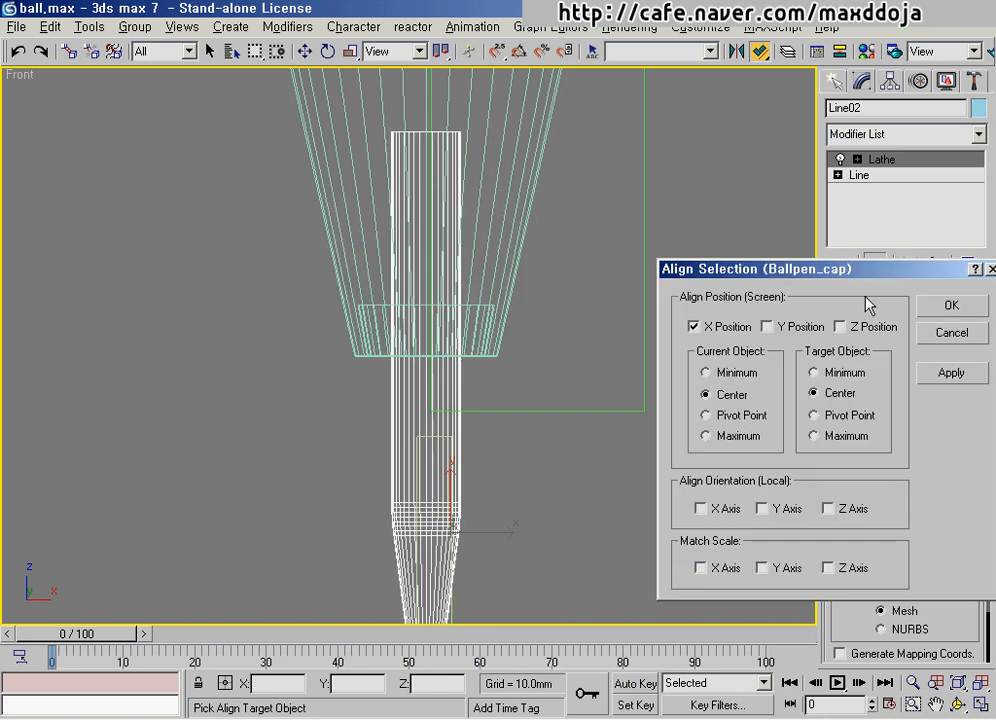
{"action": "left_click", "coordinate": [961, 314]}
- Widen the point's profile line by moving its top and shoulder vertices outward along X to about 81 mm
{"action": "left_click", "coordinate": [838, 175]}
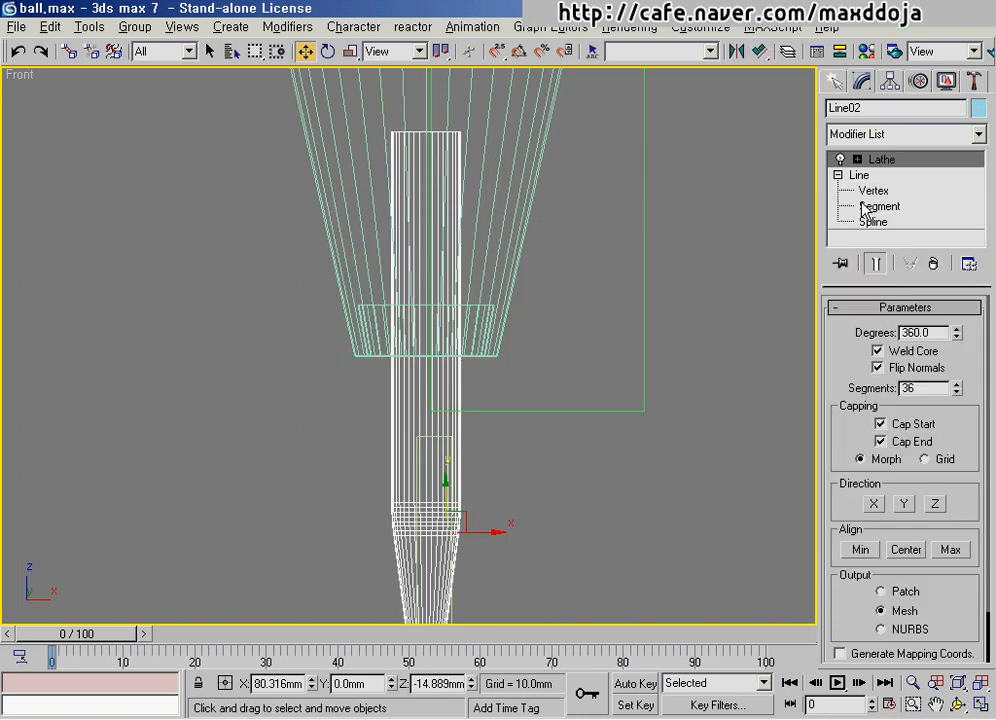
{"action": "left_click", "coordinate": [873, 190]}
{"action": "scroll", "coordinate": [568, 370], "scroll_direction": "down", "scroll_amount": 2}
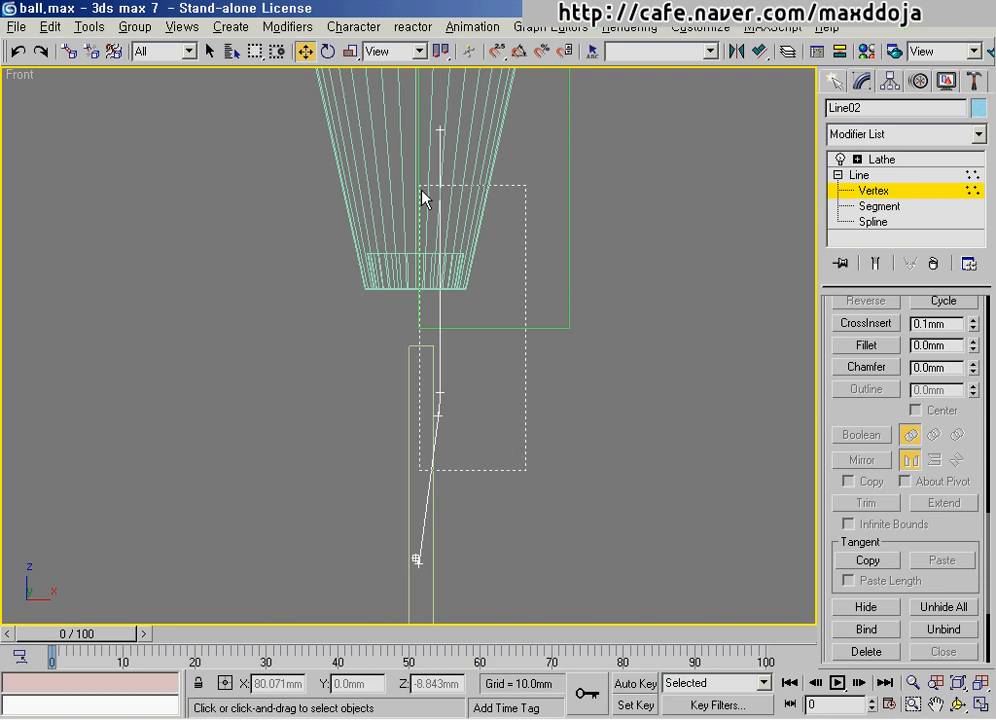
{"action": "left_click_drag", "start_coordinate": [421, 192], "coordinate": [396, 121]}
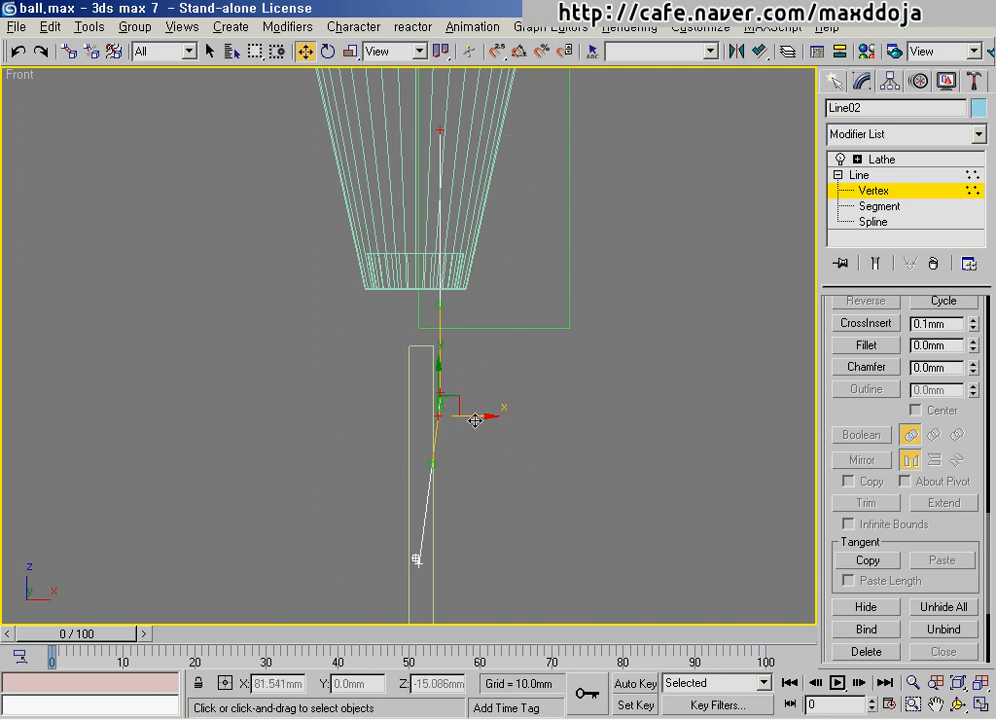
{"action": "left_click_drag", "start_coordinate": [475, 420], "coordinate": [493, 419]}
{"action": "scroll", "coordinate": [467, 373], "scroll_direction": "up", "scroll_amount": 8}
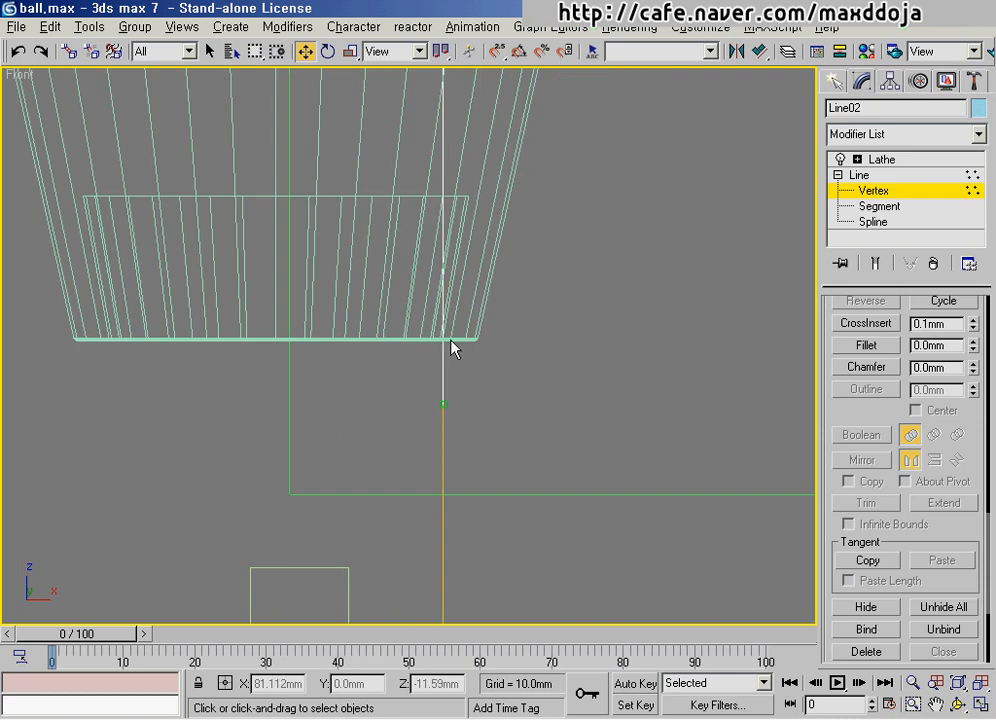
{"action": "middle_click_drag", "start_coordinate": [426, 460], "coordinate": [430, 280]}
{"action": "scroll", "coordinate": [424, 300], "scroll_direction": "down", "scroll_amount": 2}
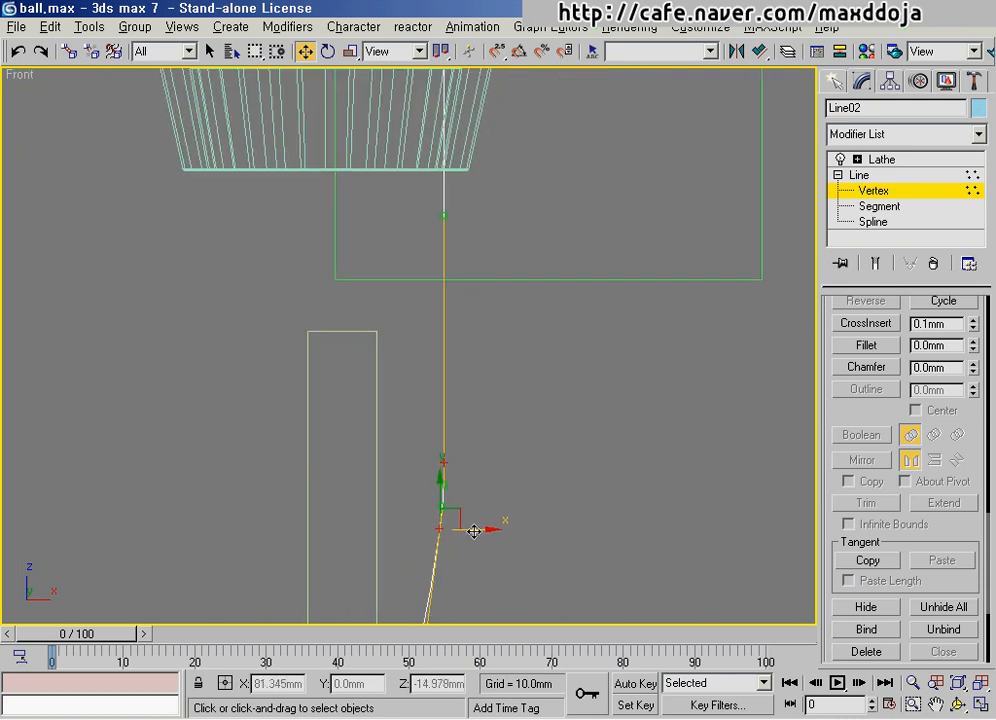
{"action": "left_click_drag", "start_coordinate": [473, 528], "coordinate": [460, 529]}
{"action": "middle_click_drag", "start_coordinate": [340, 558], "coordinate": [472, 315]}
{"action": "left_click", "coordinate": [572, 302]}
{"action": "middle_click_drag", "start_coordinate": [513, 240], "coordinate": [500, 313]}
{"action": "scroll", "coordinate": [500, 311], "scroll_direction": "down", "scroll_amount": 3}
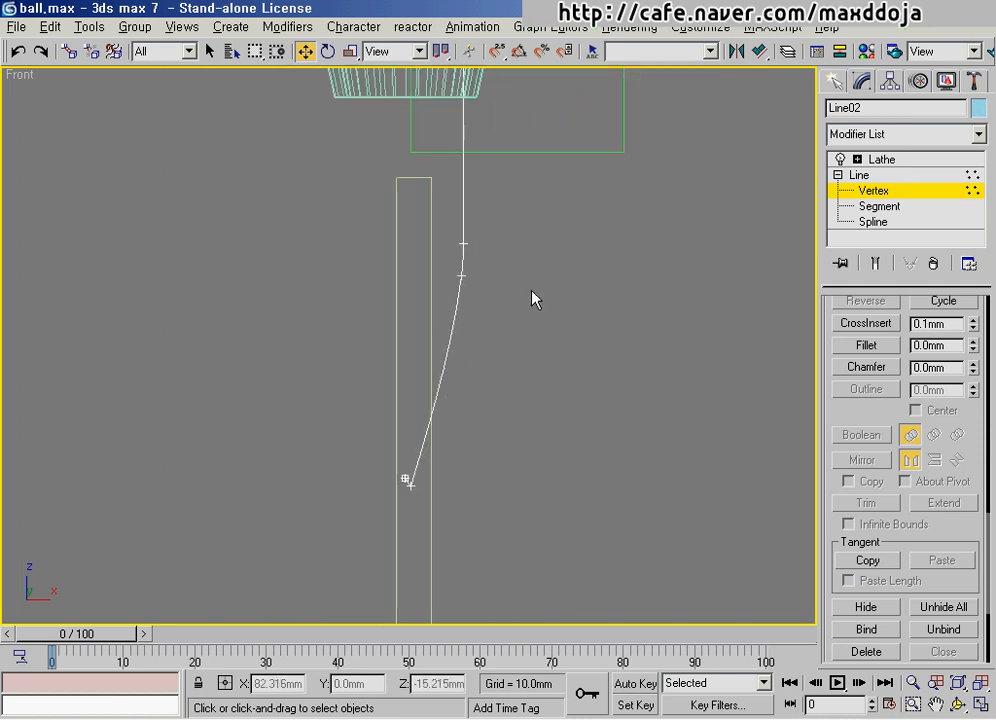
- Delete the lower of the two shoulder vertices on the point's profile line
{"action": "left_click", "coordinate": [463, 243]}
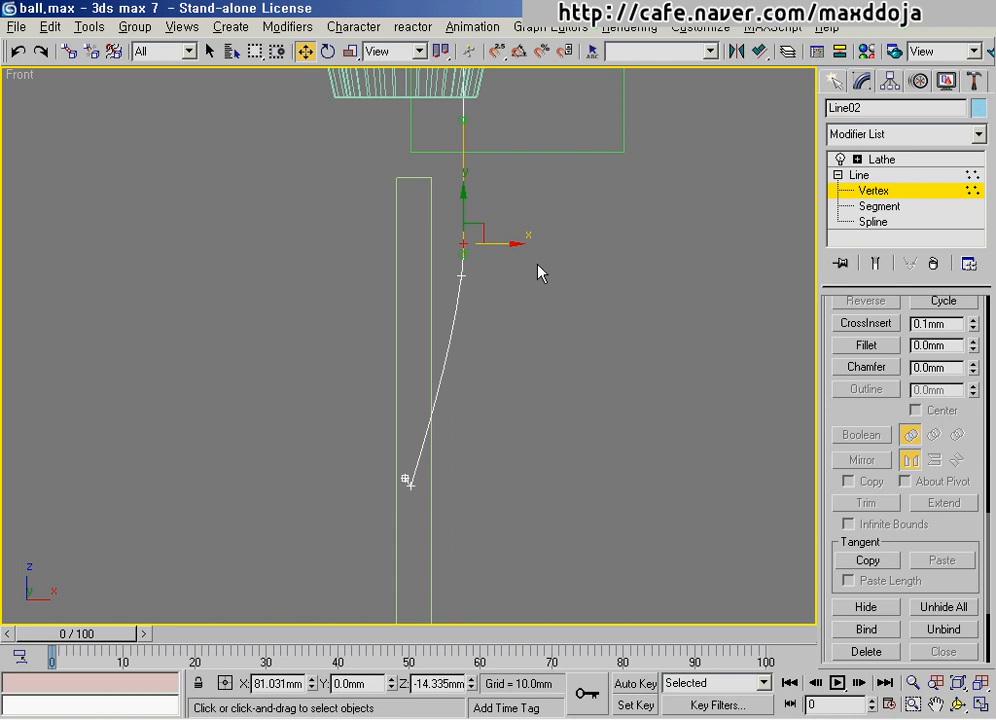
{"action": "left_click", "coordinate": [462, 277]}
{"action": "key", "text": "Delete"}
- Convert the remaining shoulder vertex to a corner and lower it to slightly below Z -14.96 mm
{"action": "left_click", "coordinate": [463, 243]}
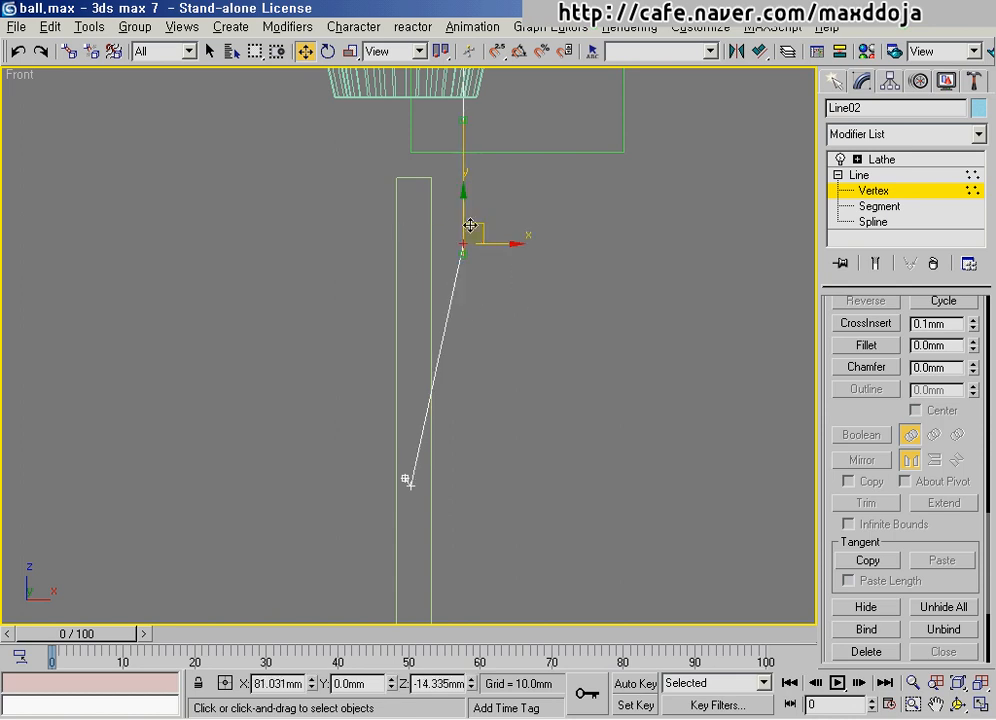
{"action": "left_click_drag", "start_coordinate": [463, 208], "coordinate": [466, 259]}
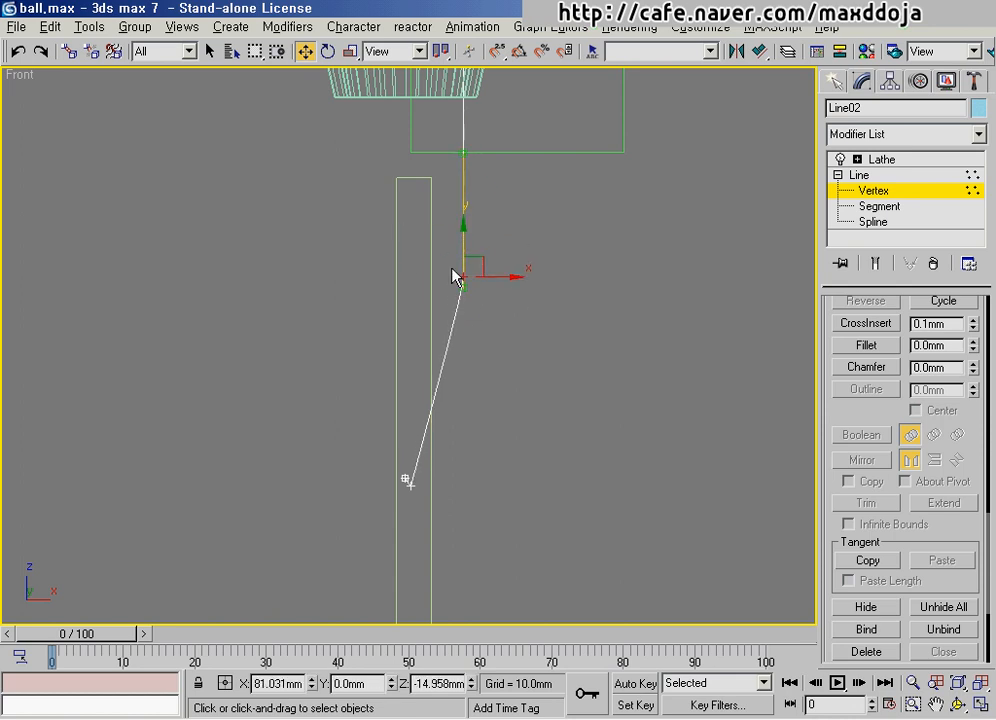
{"action": "right_click", "coordinate": [452, 269]}
{"action": "left_click", "coordinate": [438, 160]}
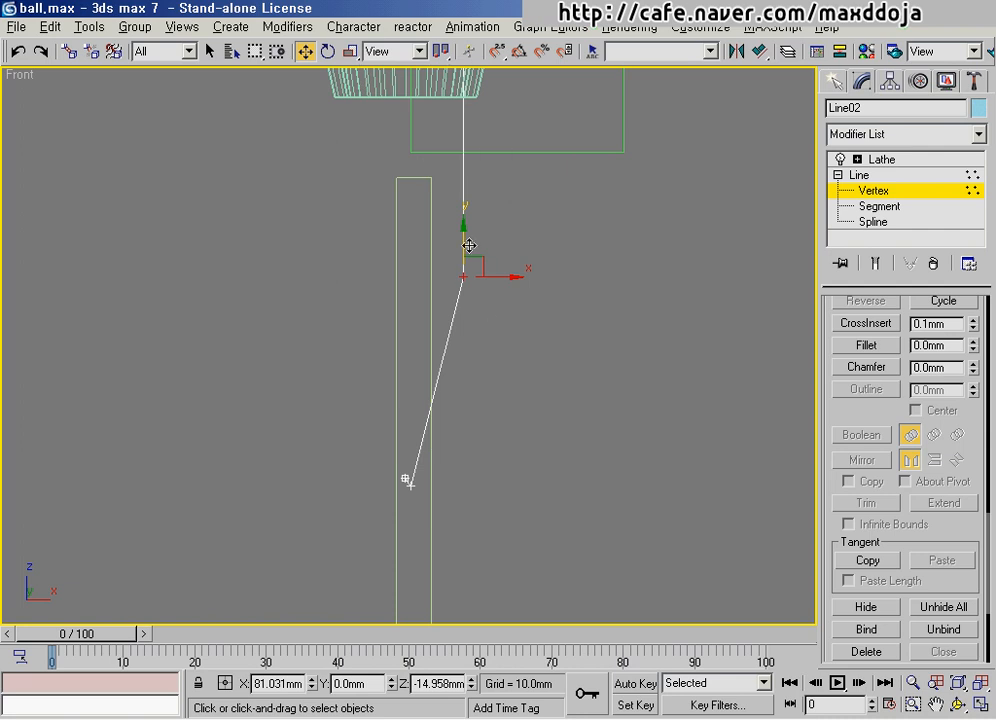
{"action": "mouse_move", "coordinate": [469, 245]}
{"action": "left_mouse_down"}
{"action": "mouse_move", "coordinate": [463, 272]}
{"action": "mouse_move", "coordinate": [473, 262]}
{"action": "left_mouse_up"}
- Fillet the shoulder vertex where the profile's straight side meets the taper
{"action": "left_click", "coordinate": [884, 346]}
{"action": "right_click", "coordinate": [313, 316]}
{"action": "middle_click_drag", "start_coordinate": [280, 298], "coordinate": [313, 316]}
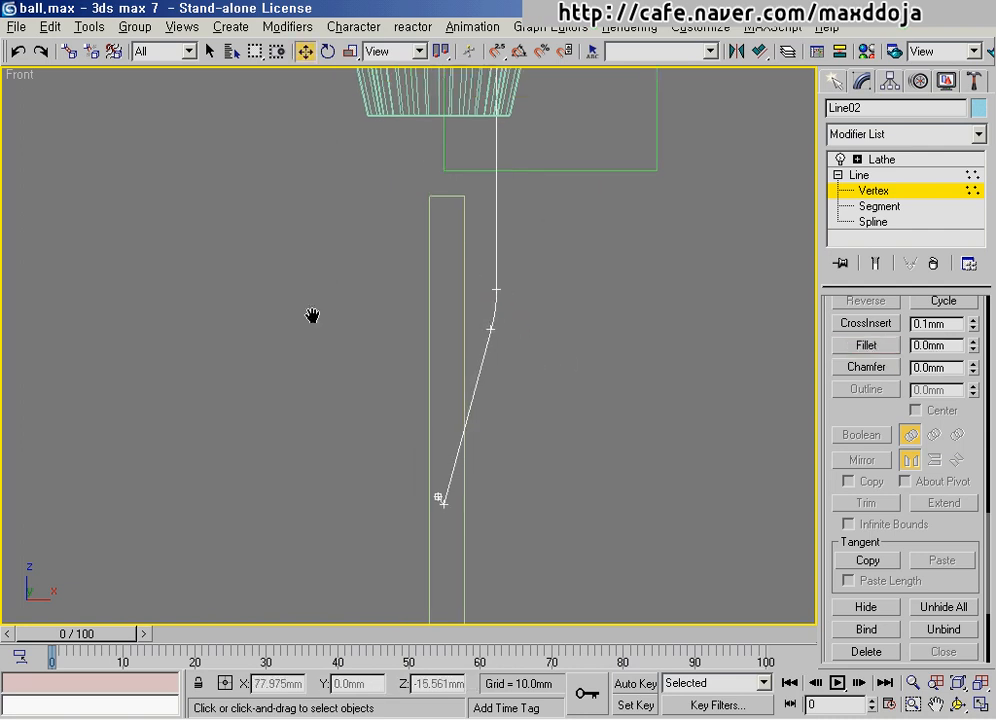